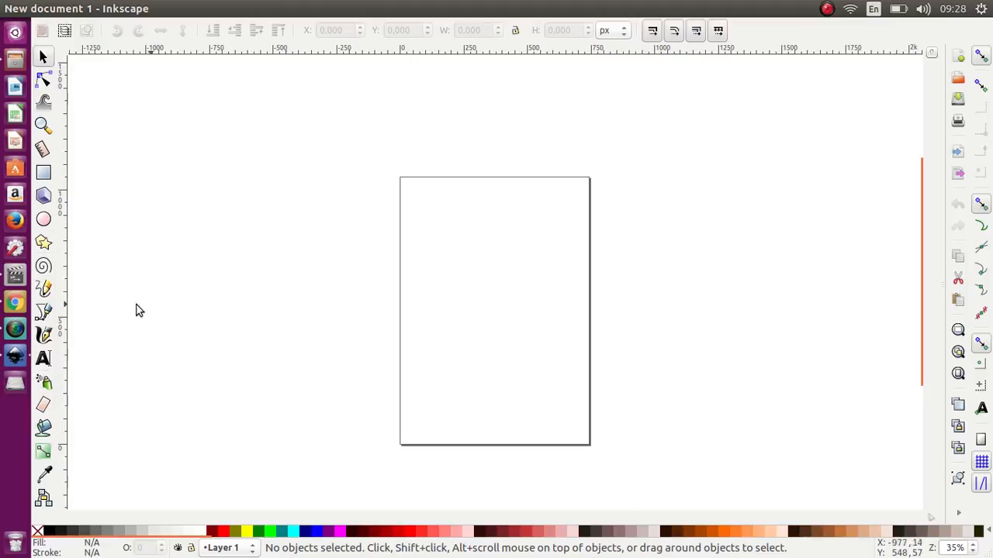
Switch to Chrome to examine the Indosiar logo in the image results, and return to Inkscape.
left_click(16, 304)
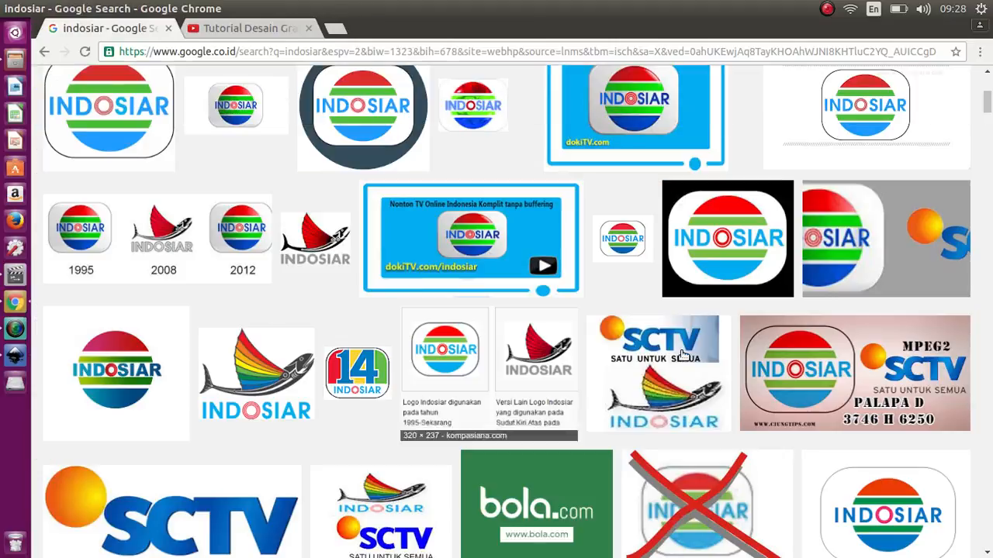
scroll(620, 311, "up", 1)
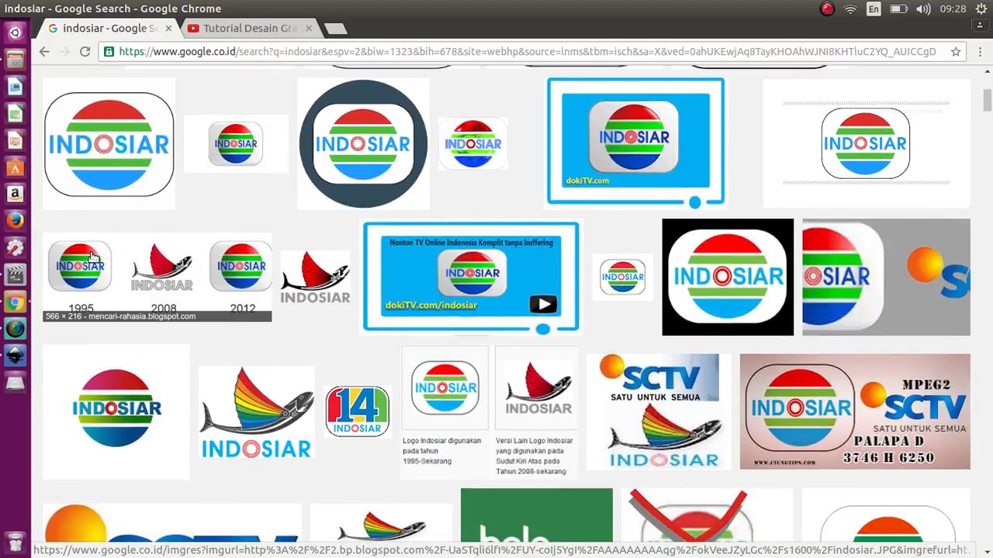
left_click(16, 356)
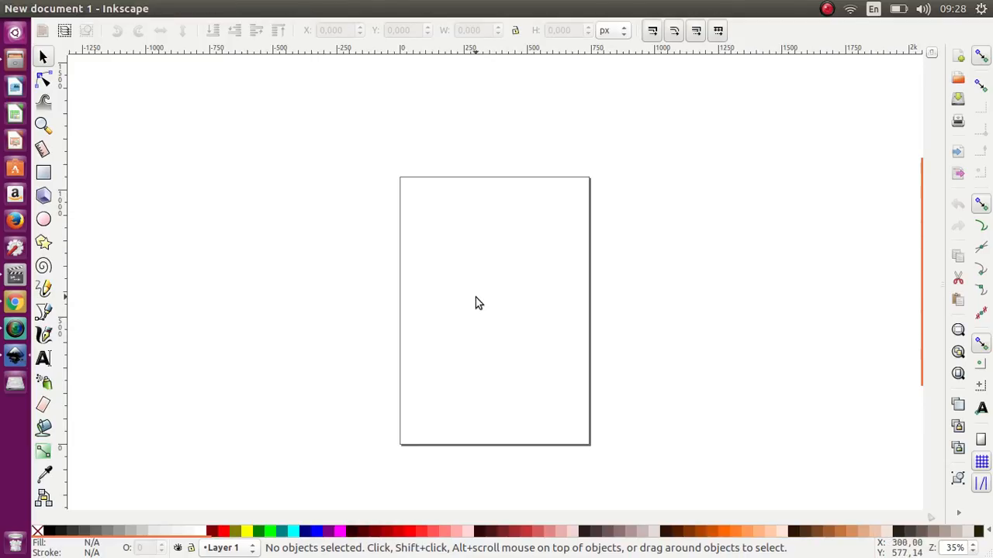
Draw a rectangle about 554 px wide and 361 px high in the middle of the page.
scroll(476, 298, "up", 2)
scroll(476, 303, "up", 1, "ctrl")
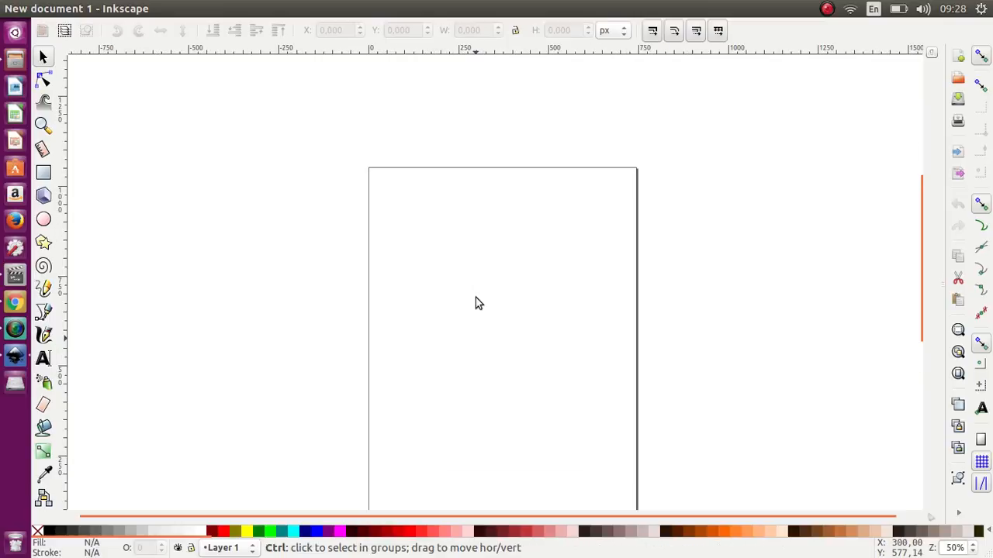
scroll(474, 304, "down", 1, "ctrl")
scroll(496, 363, "up", 2, "ctrl")
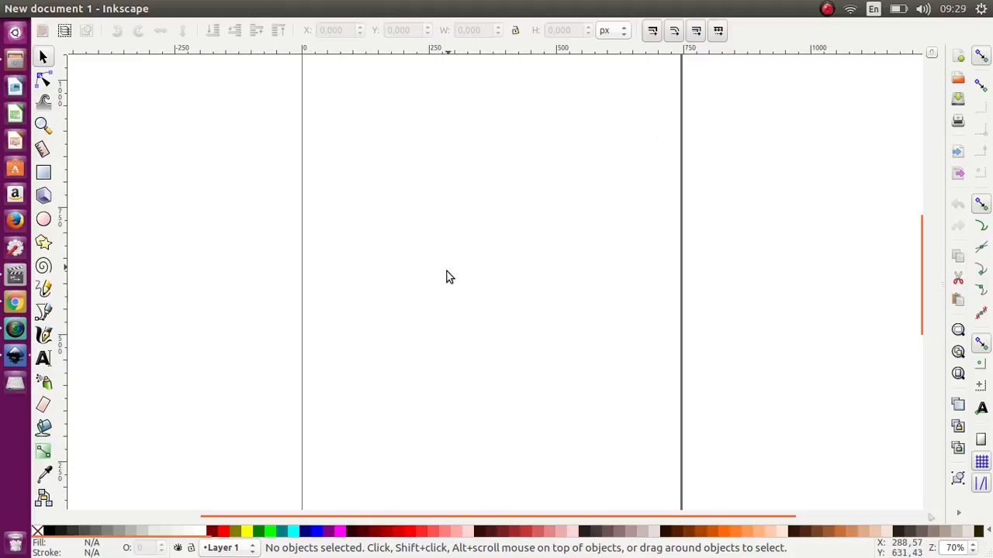
left_click(43, 172)
left_click_drag(360, 186, 643, 371)
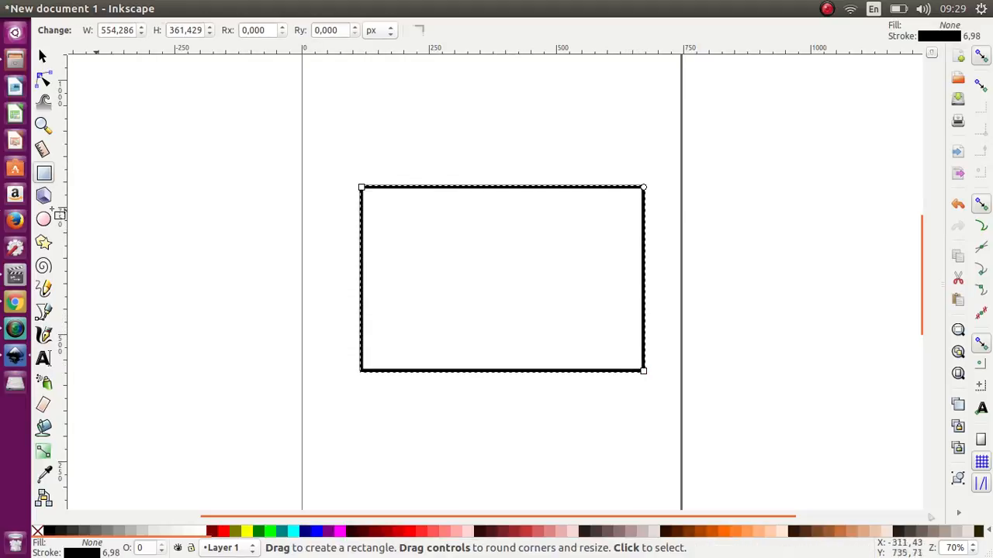
Compare with the reference logo in Chrome and narrow the rectangle to about 544 px in Inkscape.
left_click(14, 303)
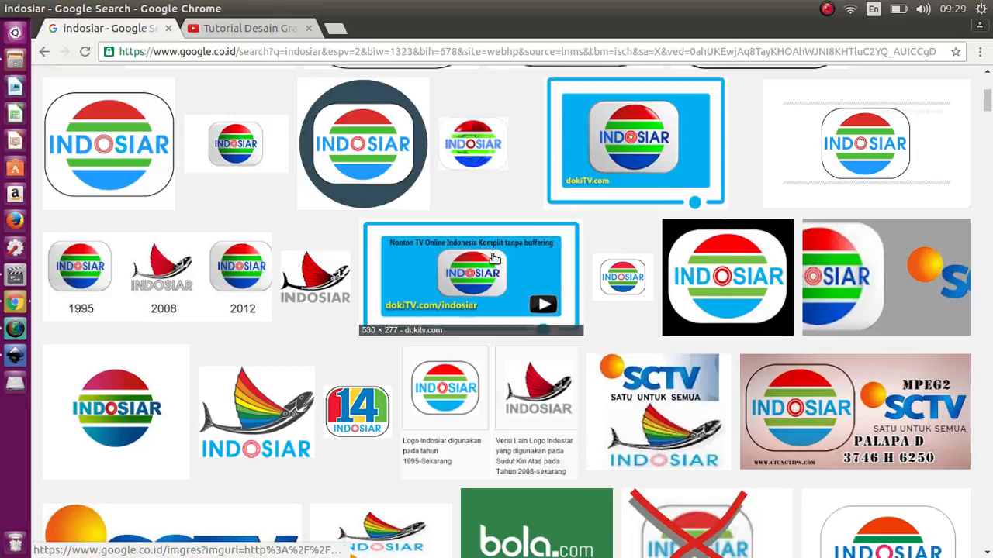
left_click(15, 357)
left_click(42, 56)
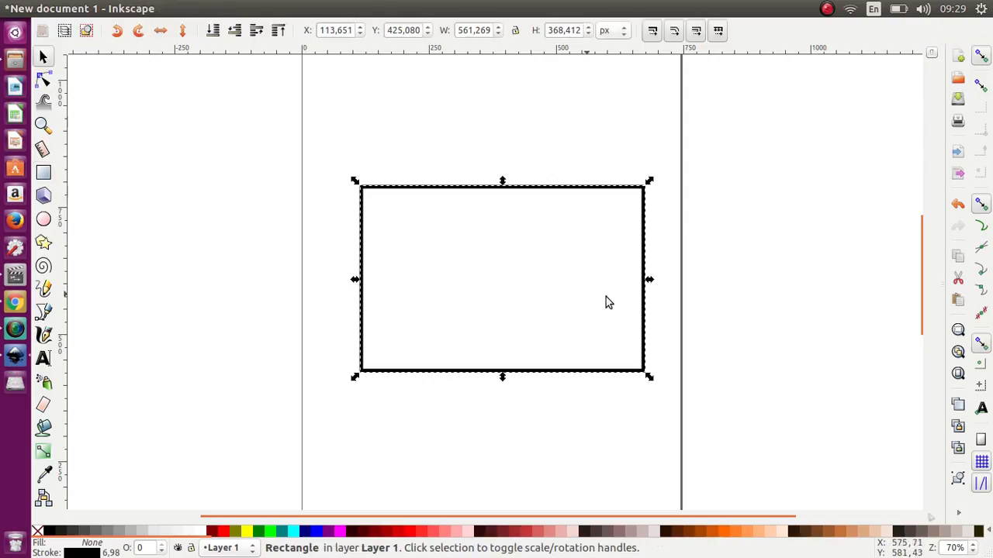
left_click_drag(651, 283, 644, 288)
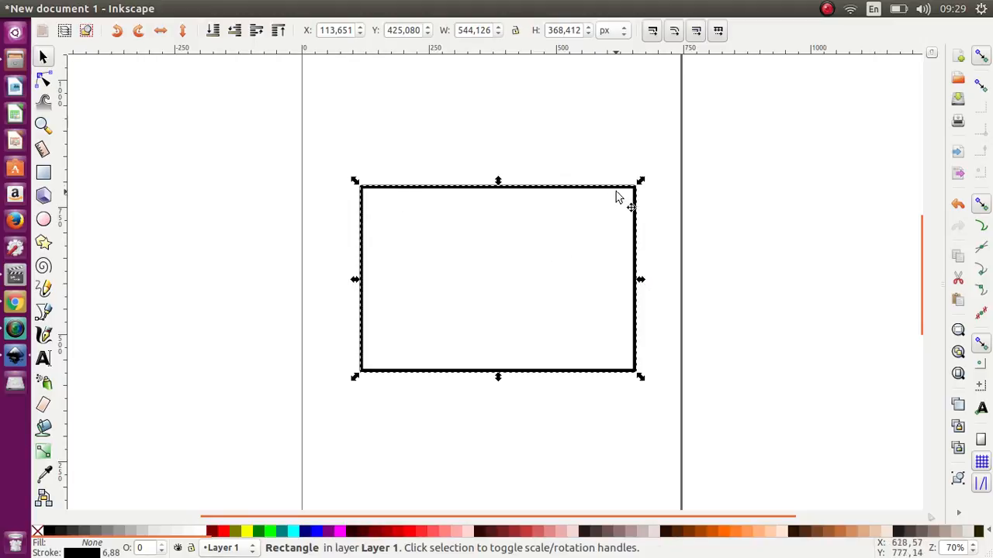
Round the rectangle's corners generously and narrow the shape to about 516 px.
key("r")
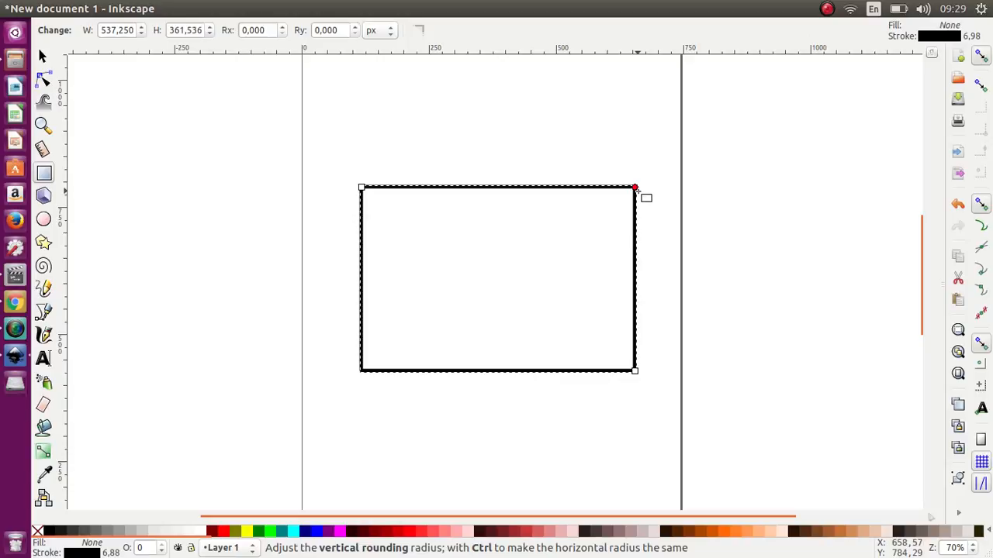
left_click_drag(636, 189, 635, 243)
left_click(42, 56)
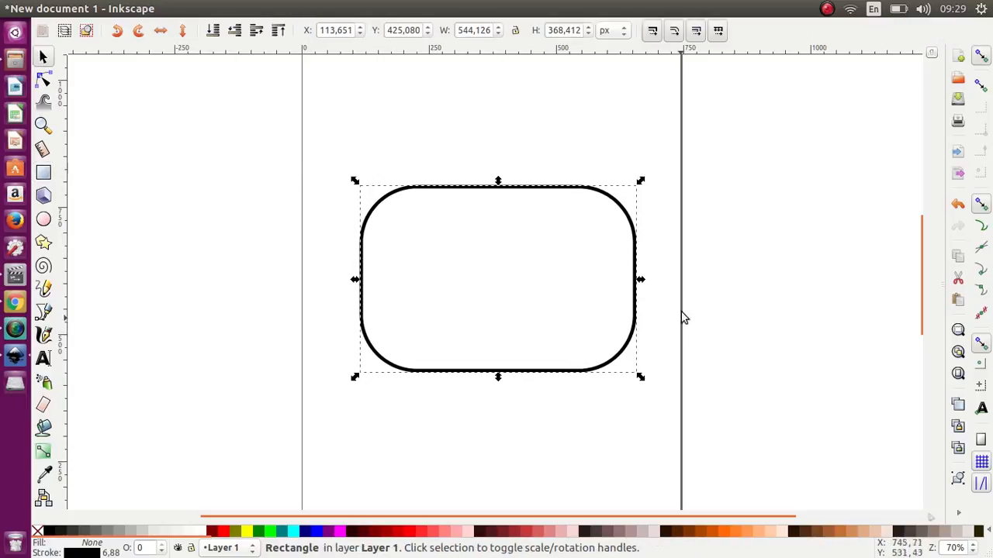
left_click_drag(640, 281, 627, 279)
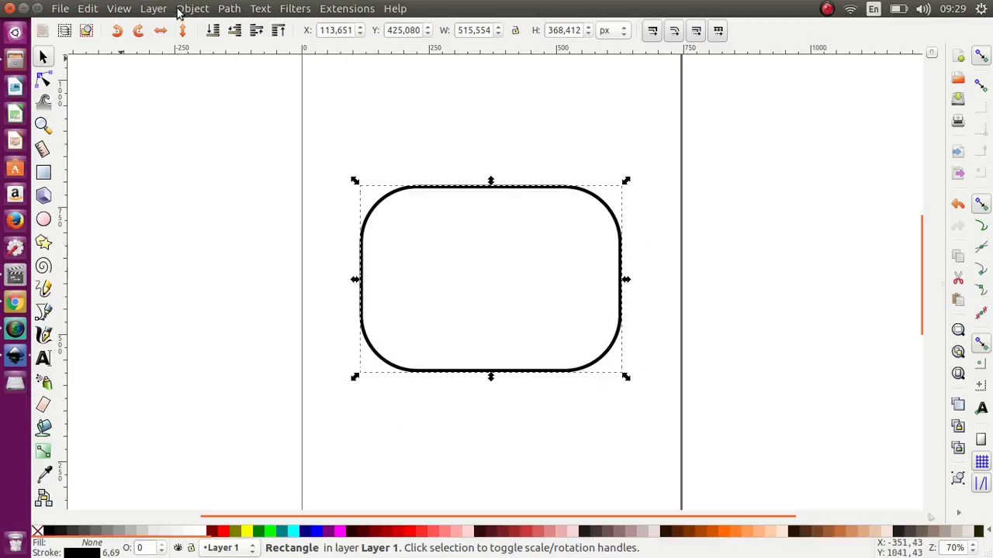
Open the Fill and Stroke settings and set the rounded rectangle's stroke width to 3 px.
left_click(192, 8)
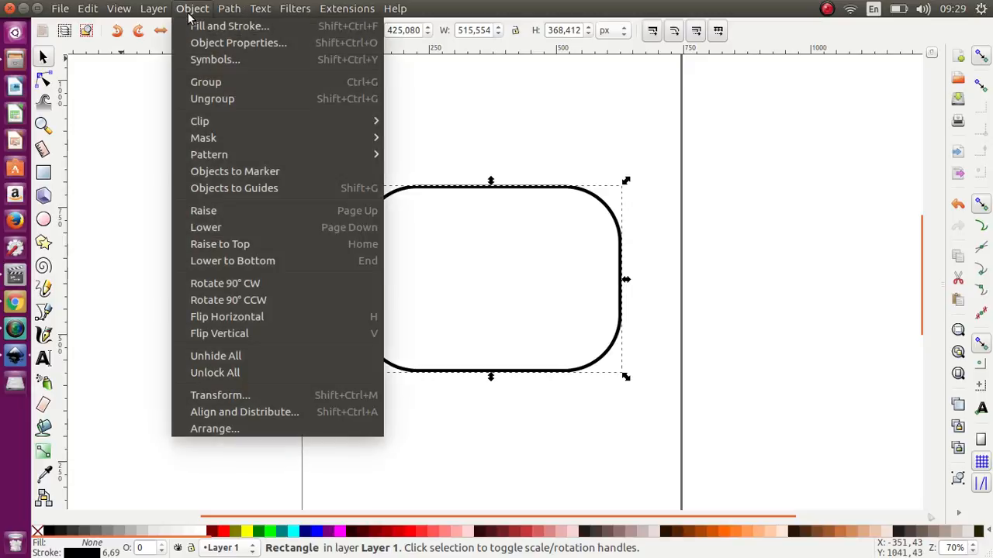
left_click(207, 26)
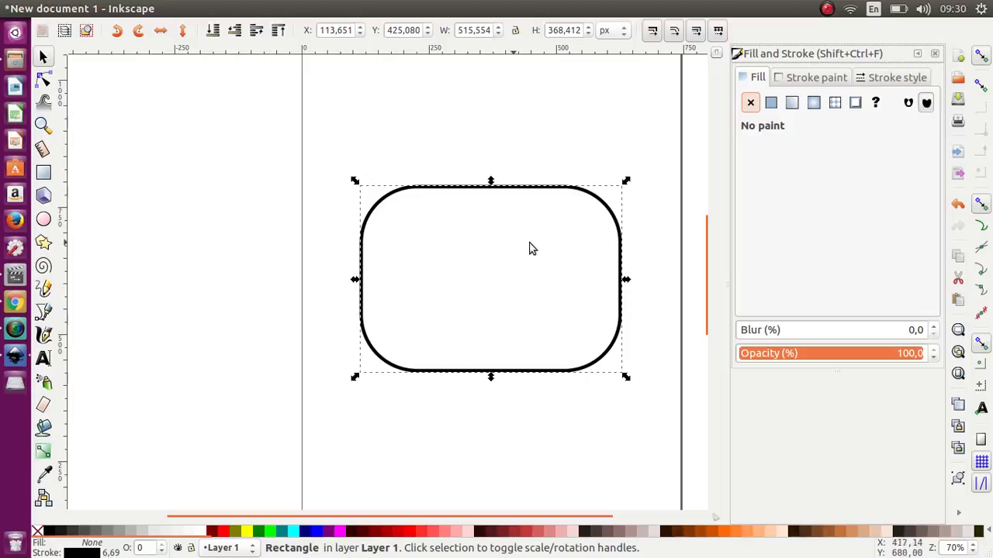
left_click(798, 81)
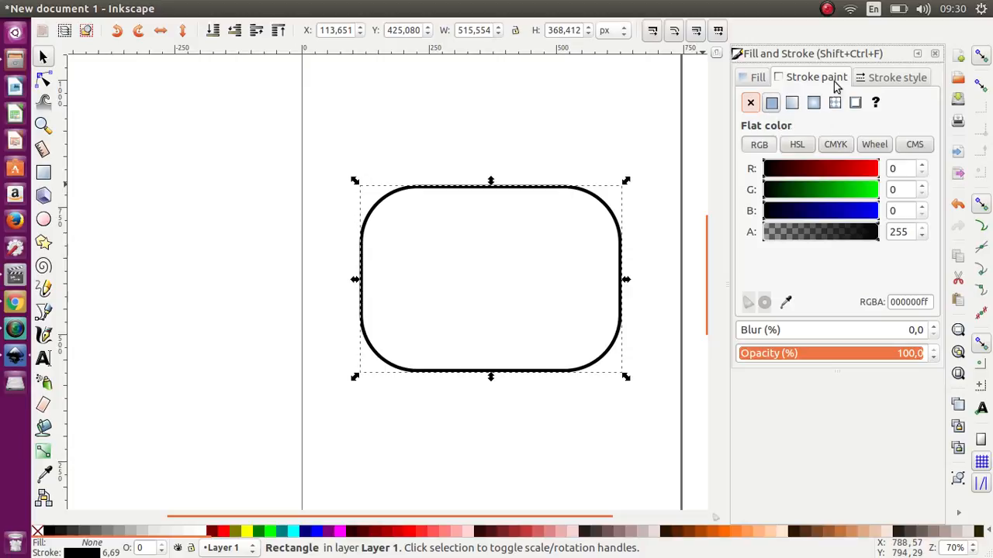
left_click(869, 78)
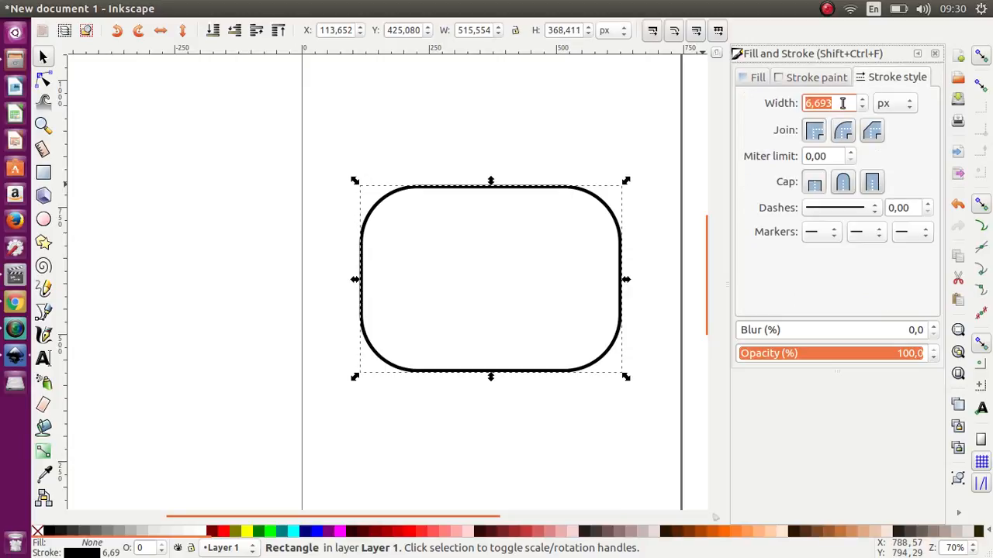
left_click(842, 103)
left_click_drag(846, 103, 778, 102)
type("2")
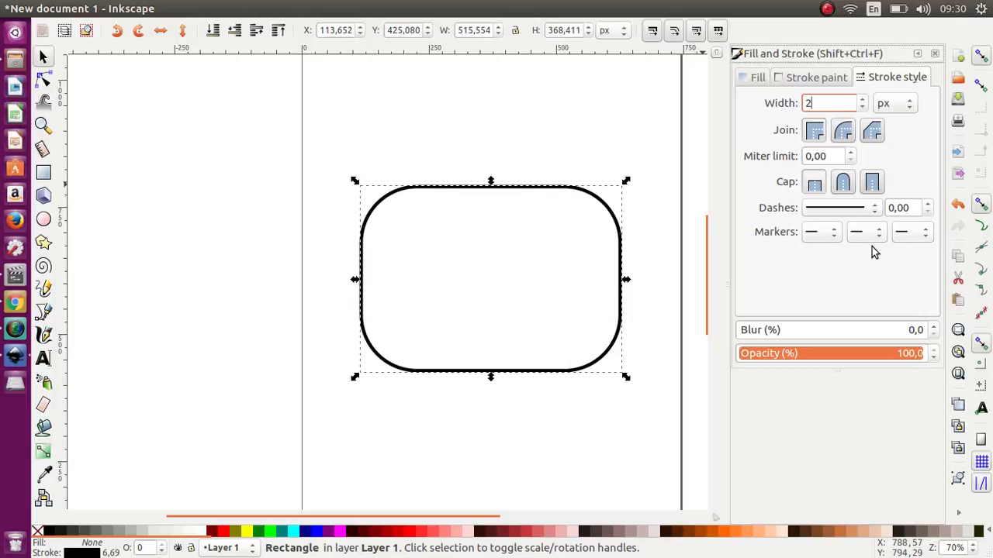
key("Return")
left_click_drag(845, 104, 733, 98)
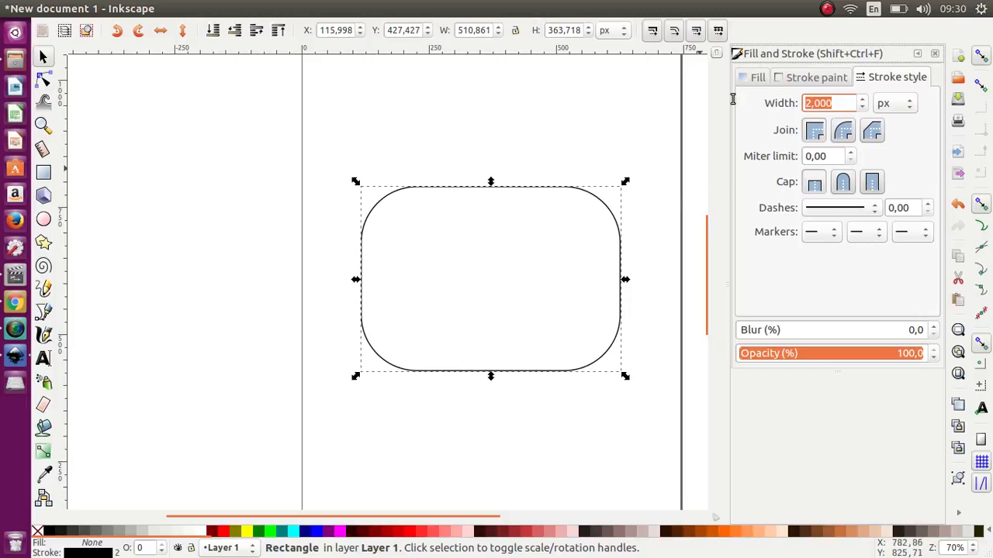
type("3")
key("Return")
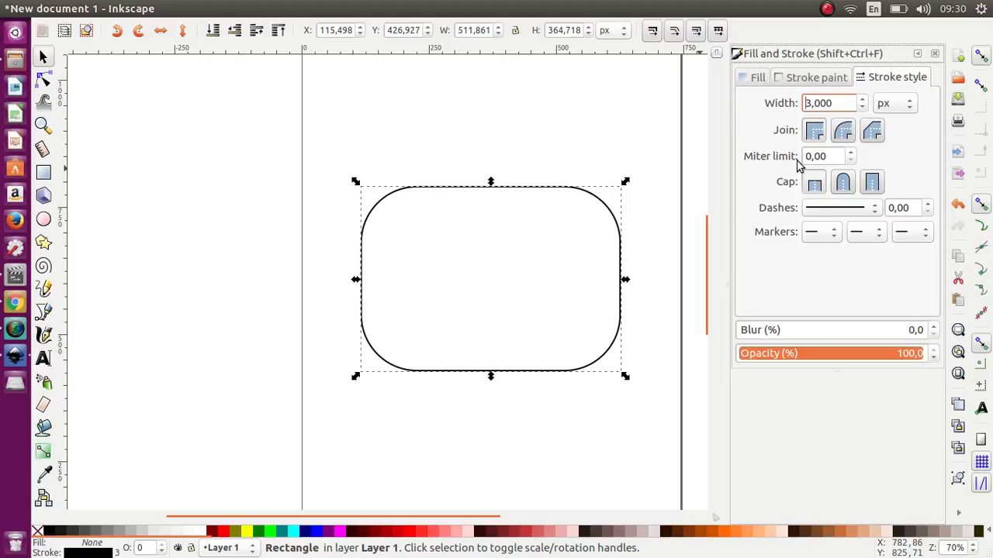
Narrow the rounded rectangle from its right side to about 490 px and deselect it.
left_click(445, 131)
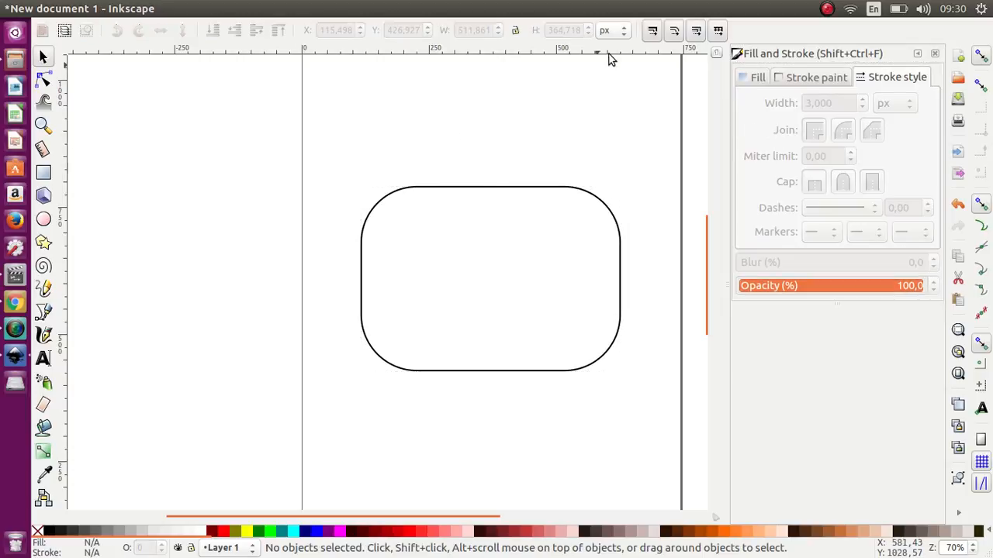
left_click(524, 192)
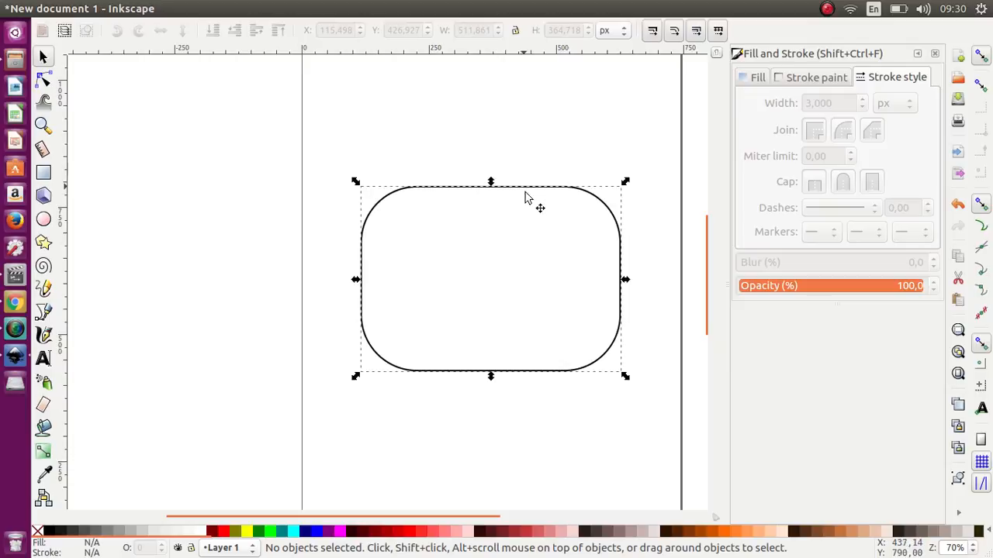
left_click_drag(625, 279, 612, 280)
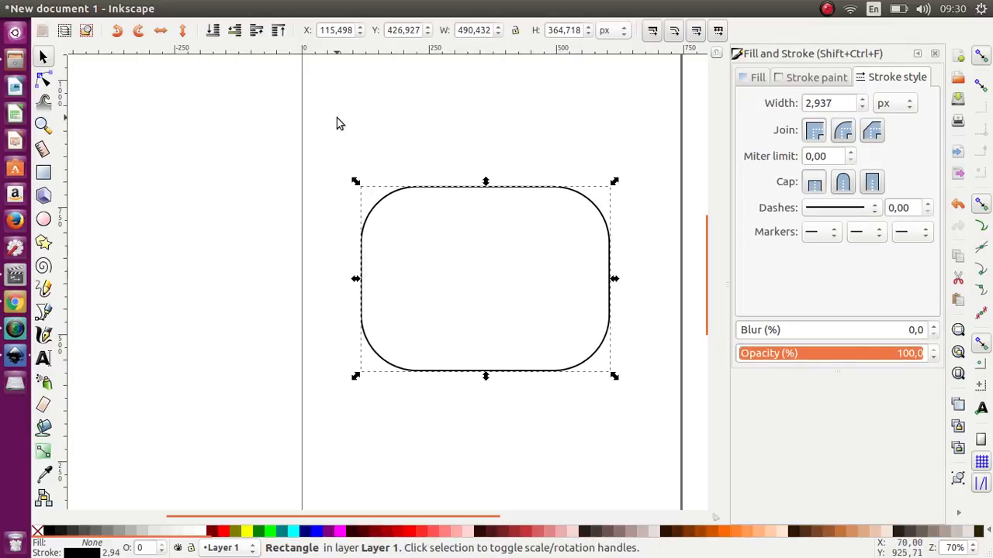
left_click(225, 115)
Check the reference logo in Chrome, and in Inkscape draw a circle about 299 px in diameter centred inside the rounded rectangle.
left_click(13, 303)
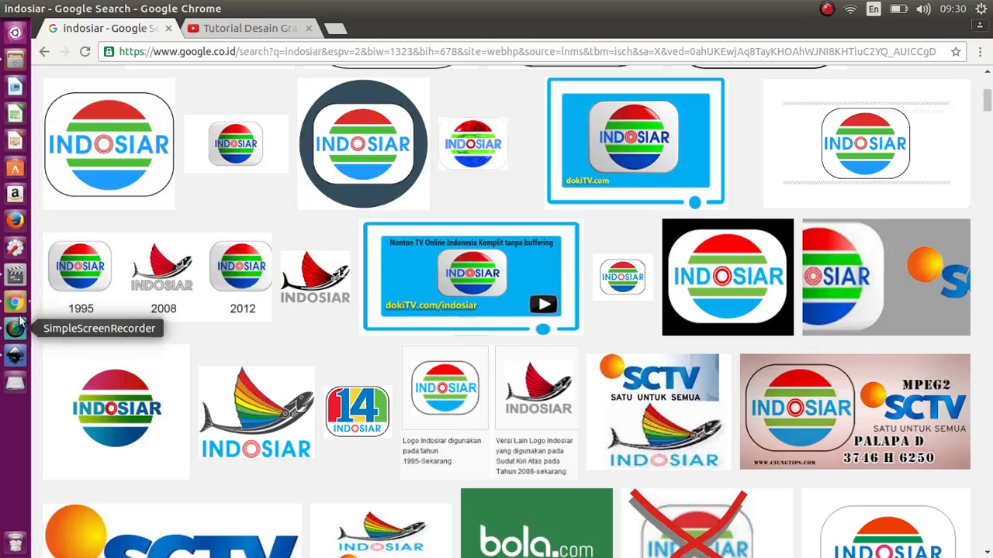
left_click(14, 357)
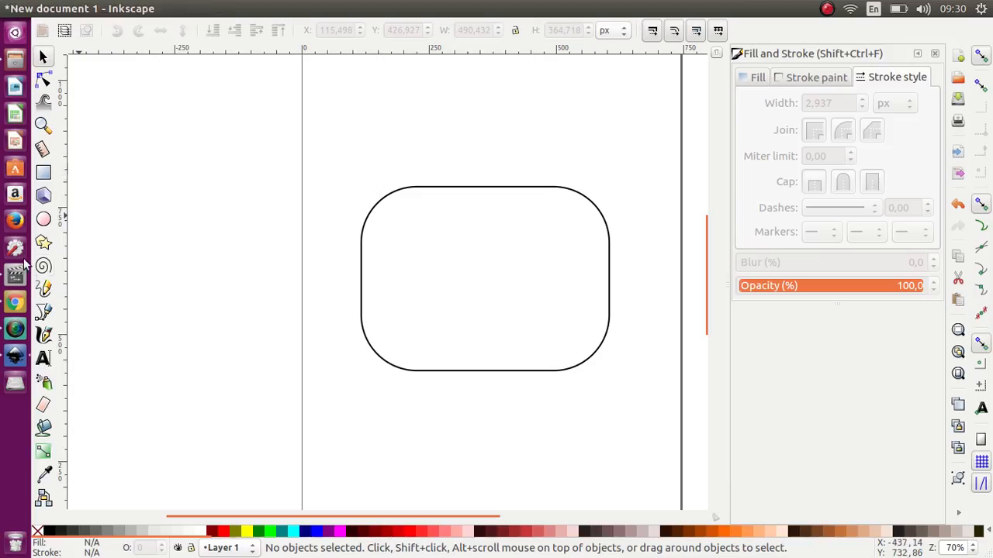
left_click(45, 221)
mouse_move(417, 230)
left_mouse_down()
mouse_move(459, 274)
mouse_move(533, 217)
mouse_move(461, 283)
mouse_move(528, 172)
mouse_move(522, 284)
mouse_move(534, 342)
mouse_move(569, 385)
left_mouse_up()
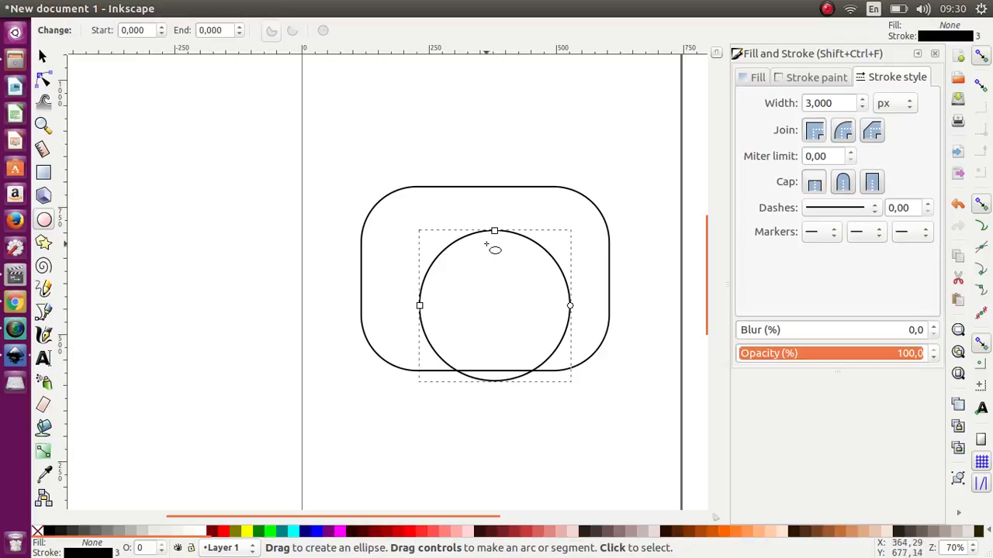
left_click(43, 56)
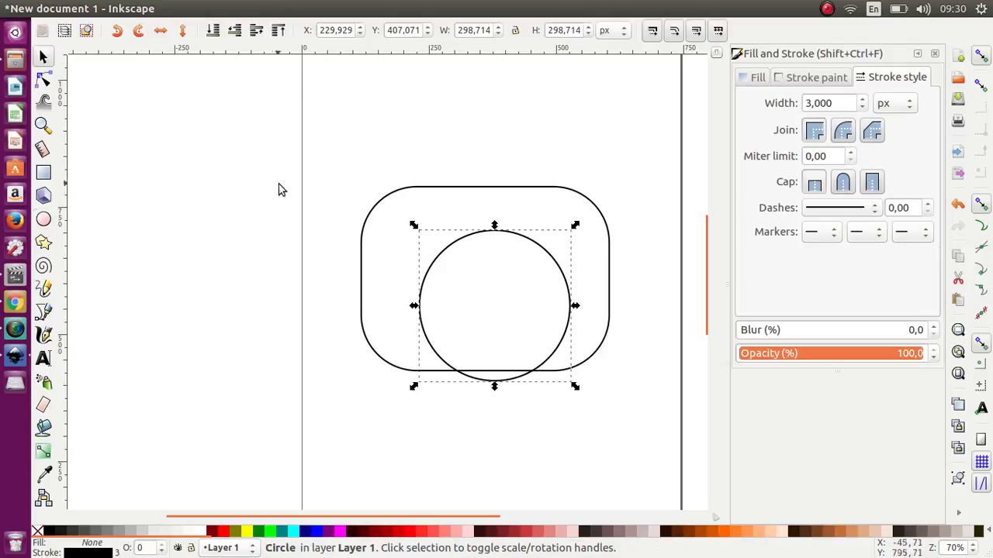
left_click_drag(482, 238, 472, 208)
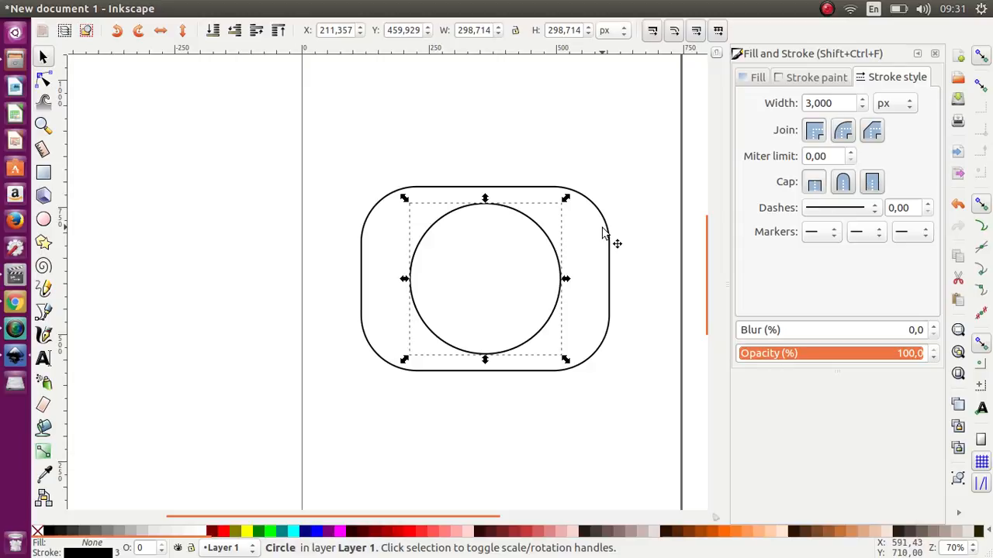
Narrow the rounded rectangle evenly about its centre to about 453 px and place a vertical guide through the centre of both shapes.
left_click(604, 232)
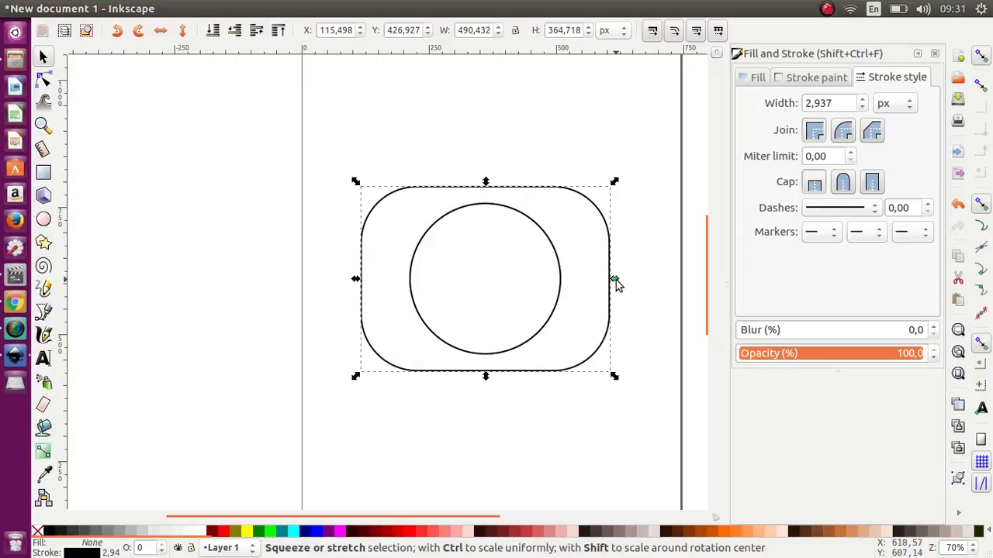
left_click_drag(614, 279, 606, 283)
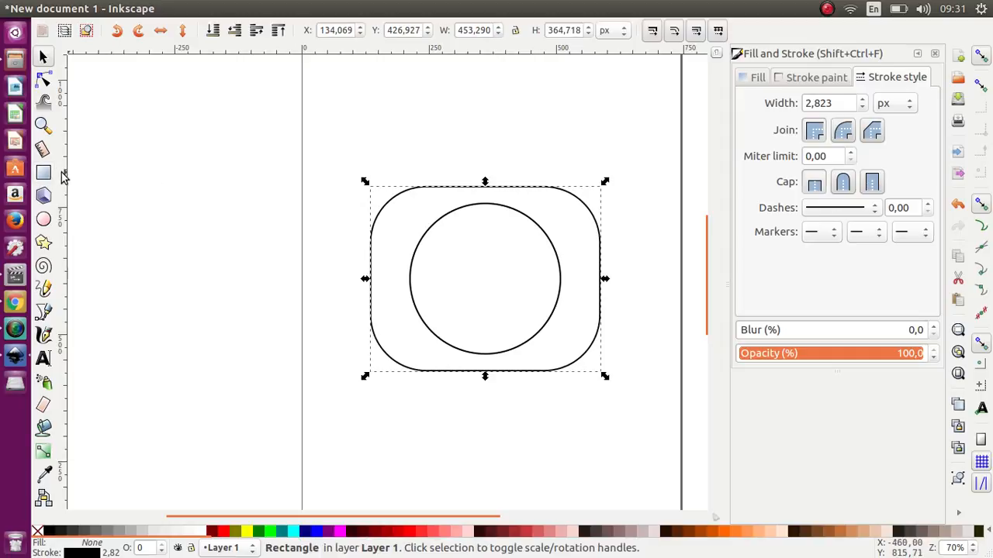
left_click_drag(65, 153, 487, 195)
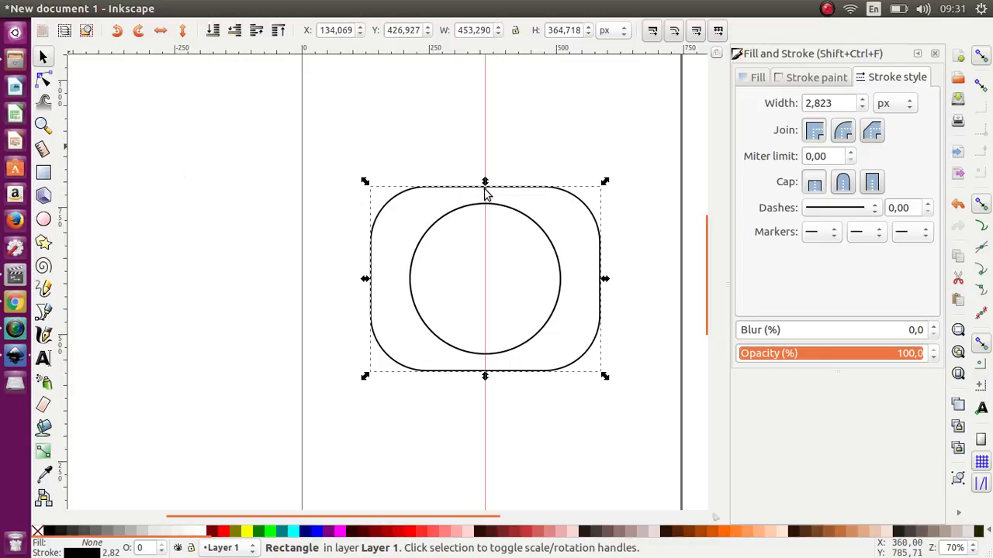
left_click(530, 224)
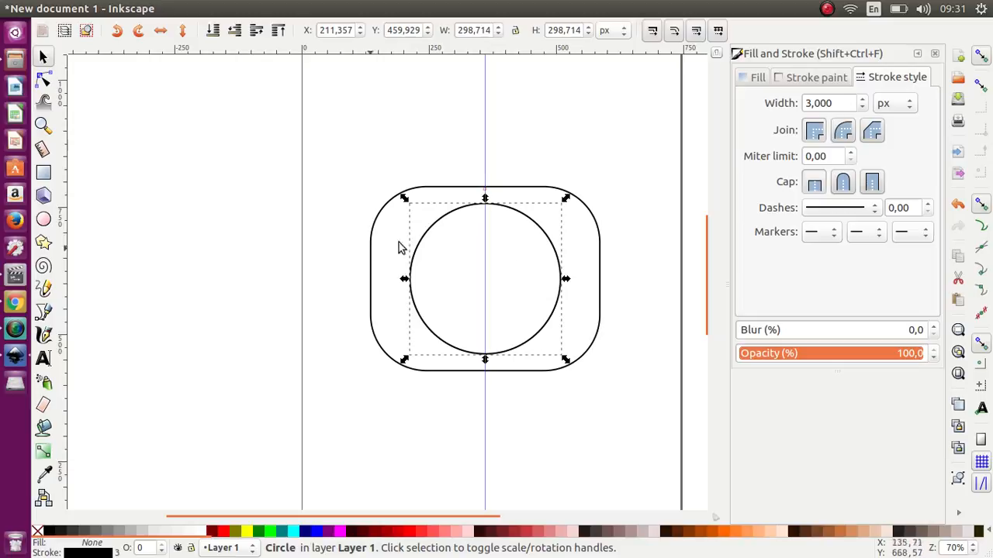
left_click(327, 238)
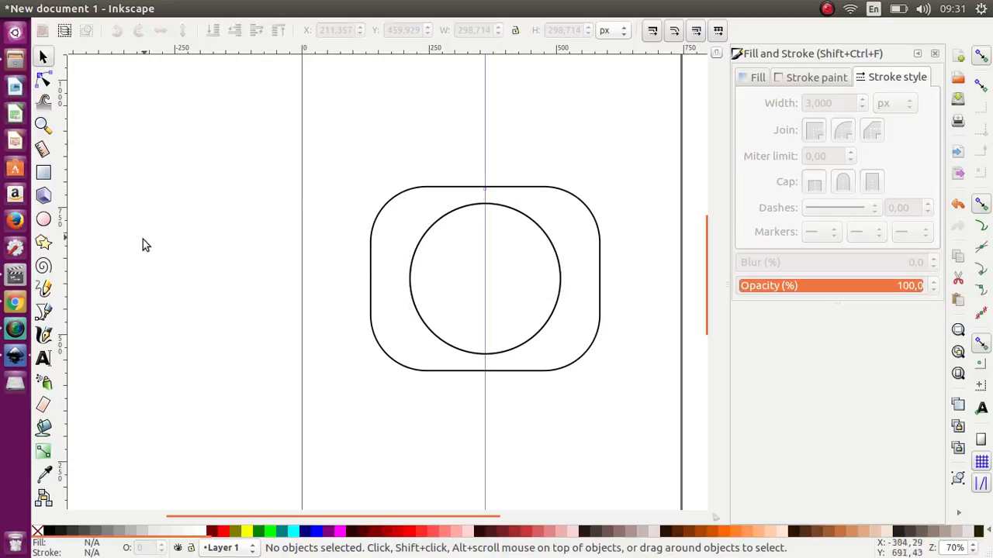
Check the reference logo in Chrome, and in Inkscape add the text "INDOSIAR" beside the circle.
left_click(15, 302)
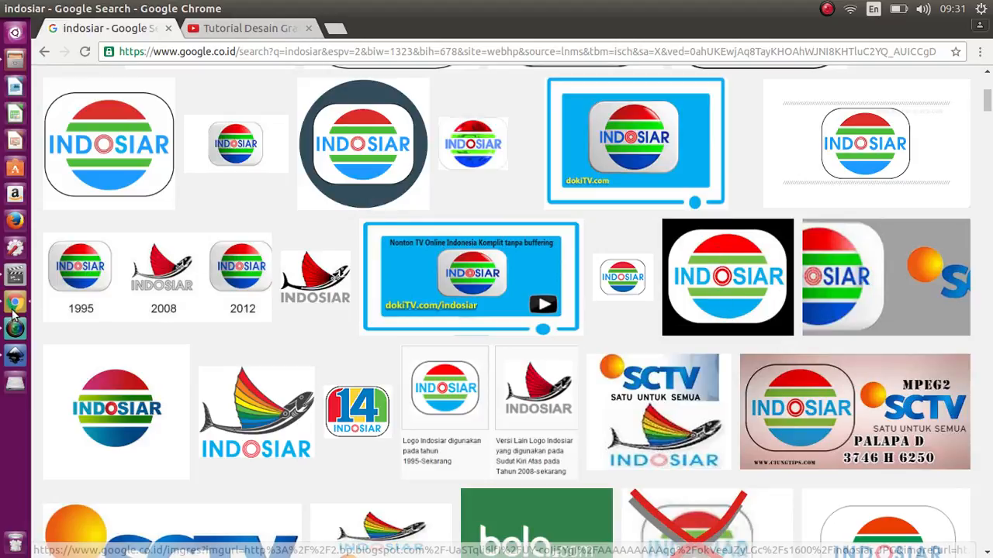
left_click(15, 358)
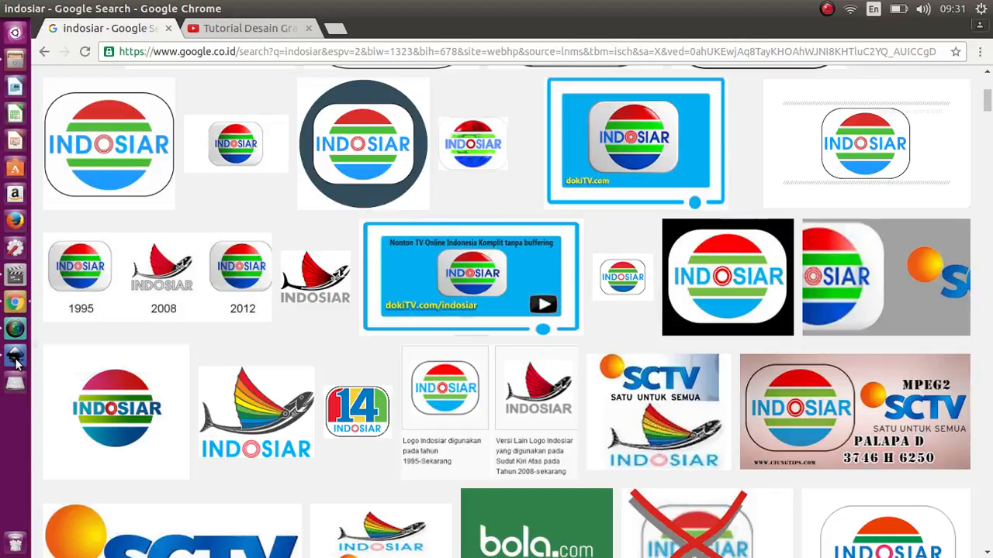
left_click(43, 359)
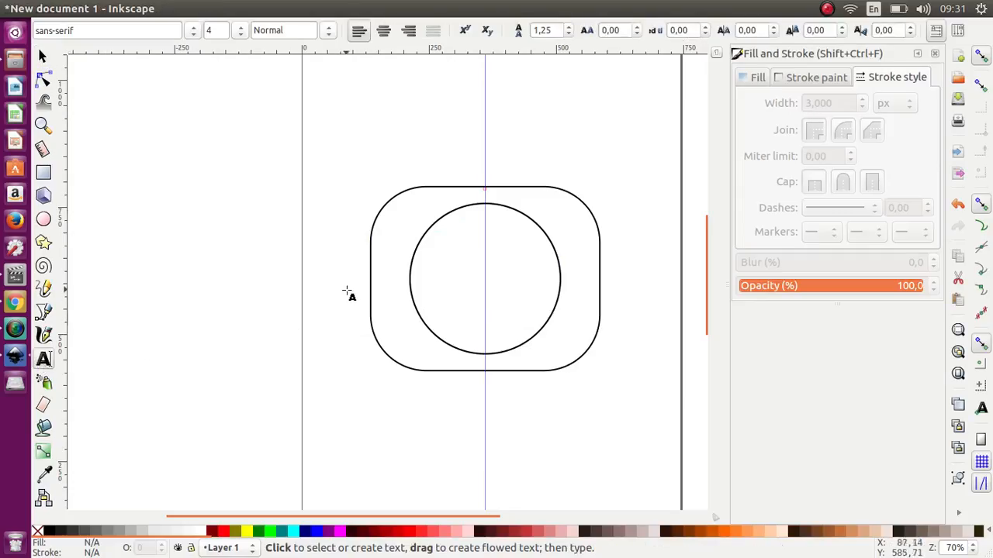
left_click(339, 285)
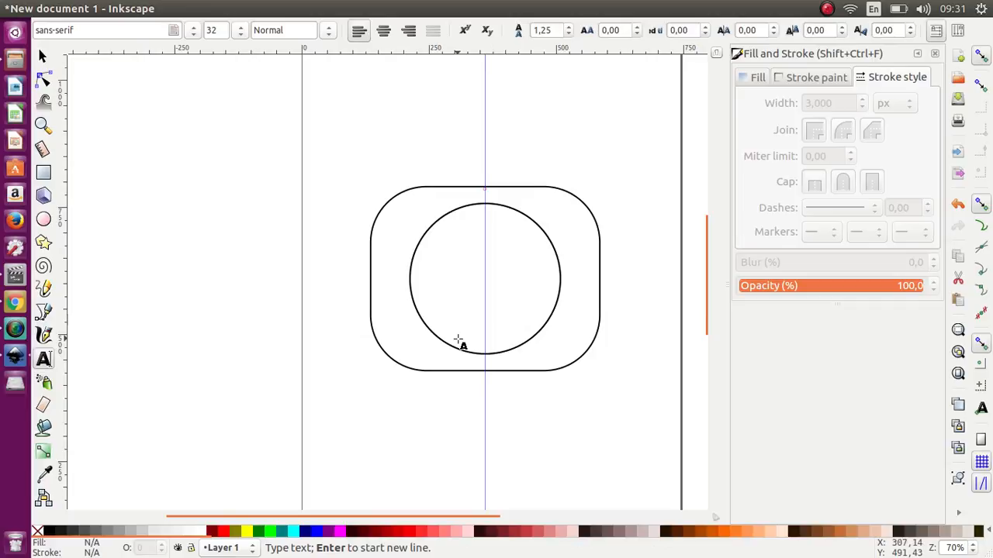
type("JN")
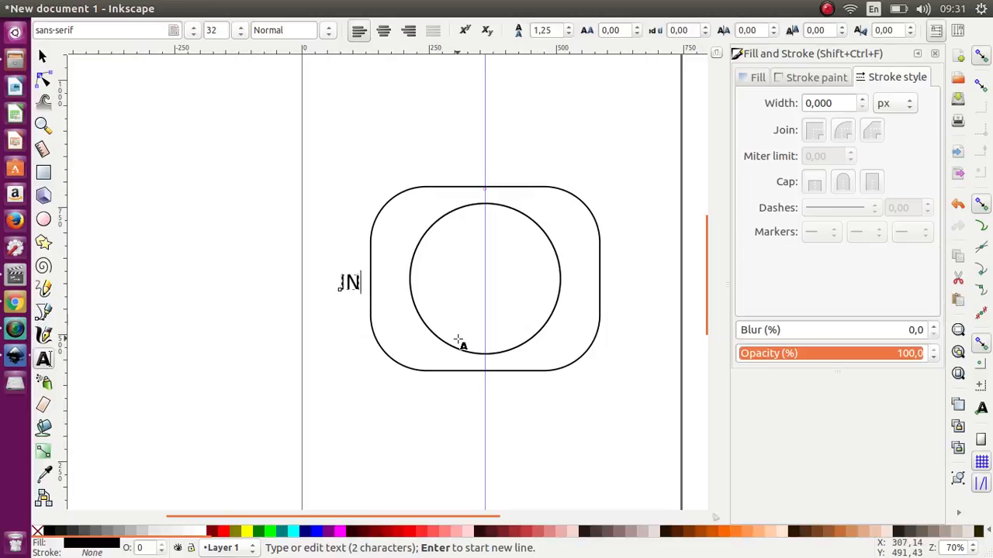
type("DOS")
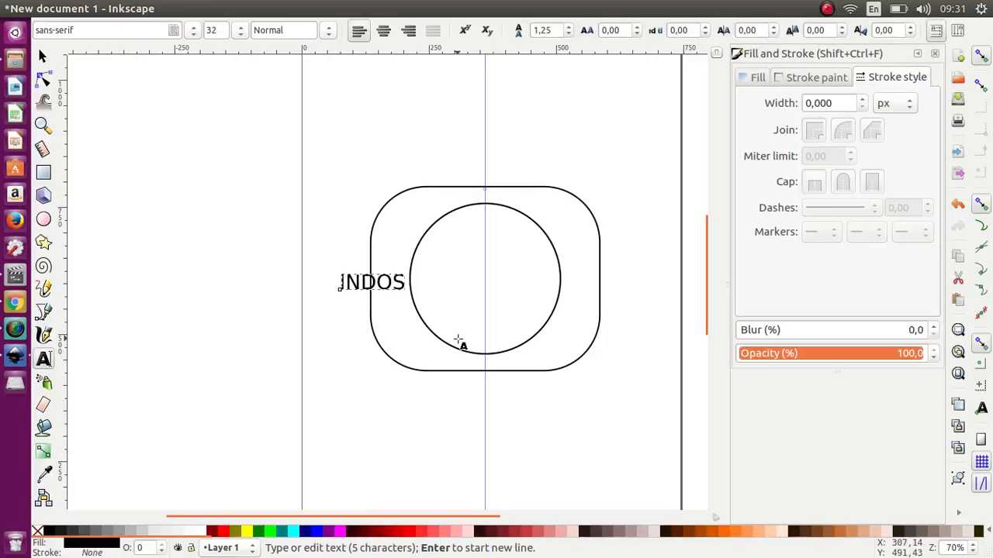
type("IAR")
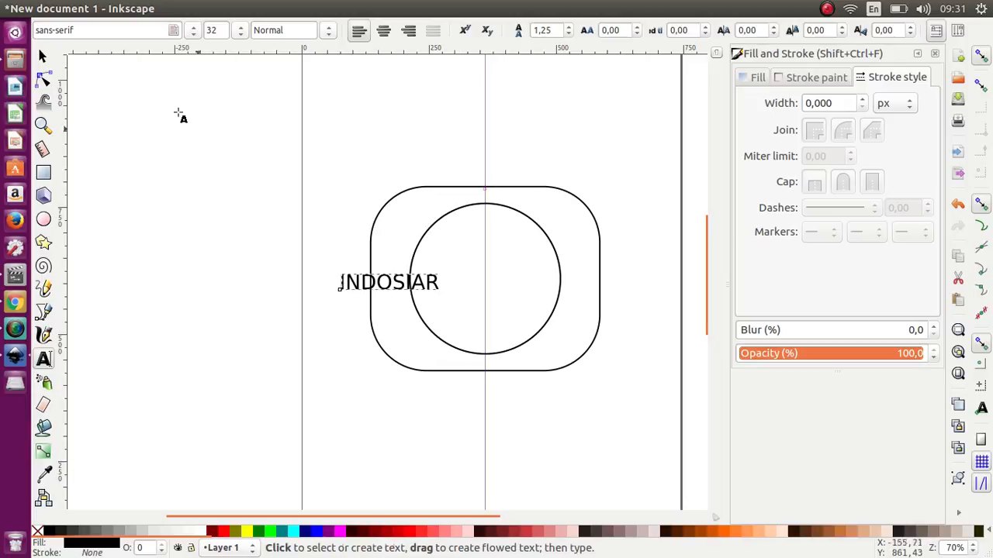
left_click(44, 57)
Place a horizontal guide through the vertical centre of the circle and rounded rectangle.
left_click_drag(591, 46, 590, 282)
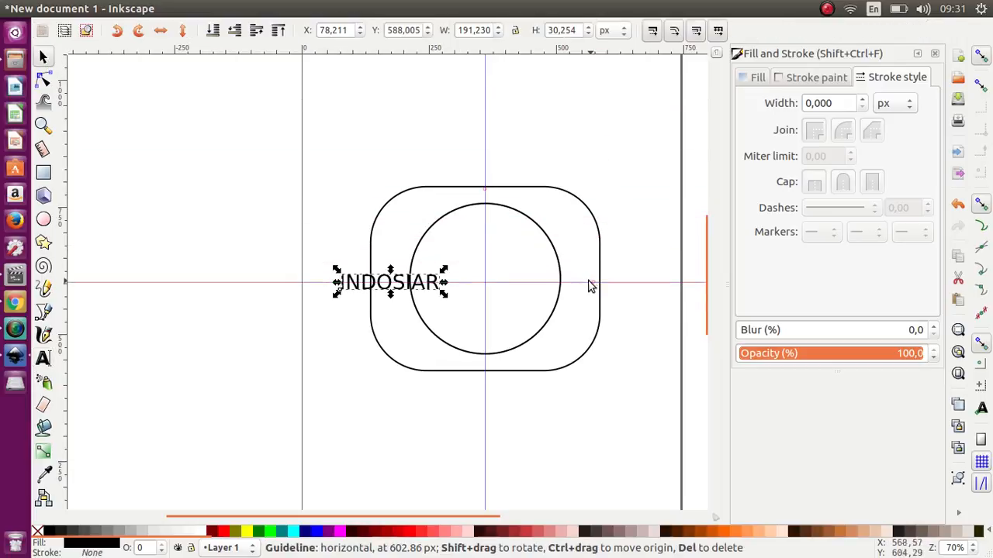
left_click(557, 268)
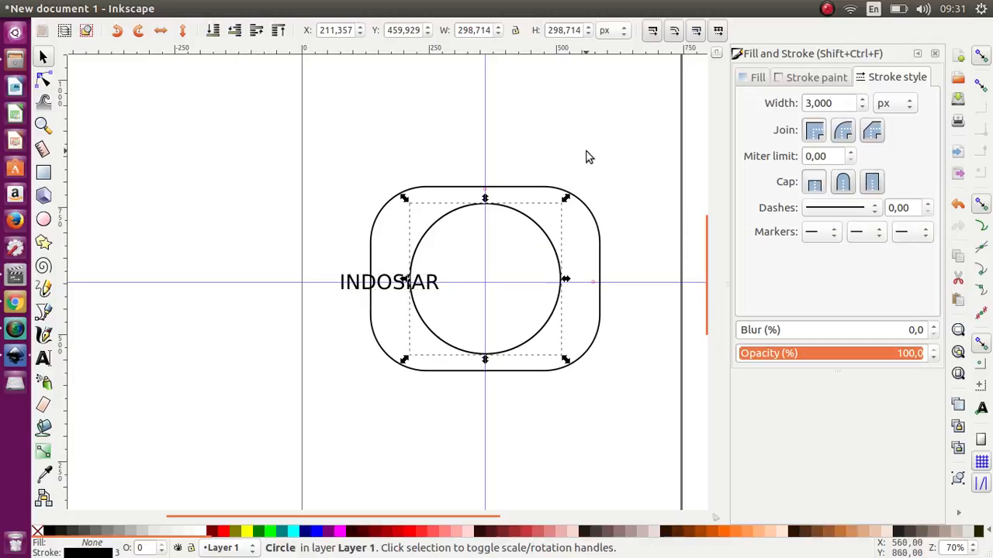
left_click(601, 271)
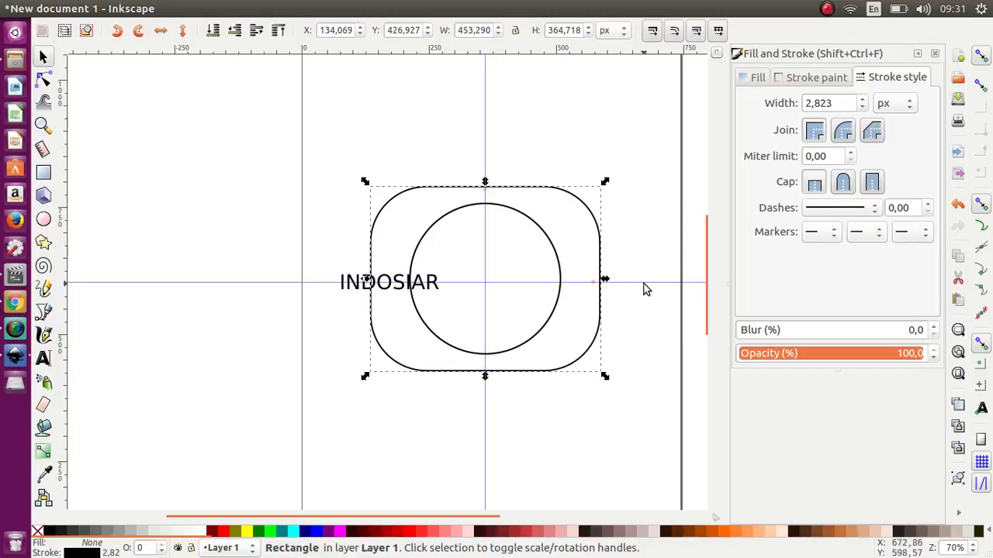
left_click_drag(648, 287, 659, 282)
left_click(556, 297)
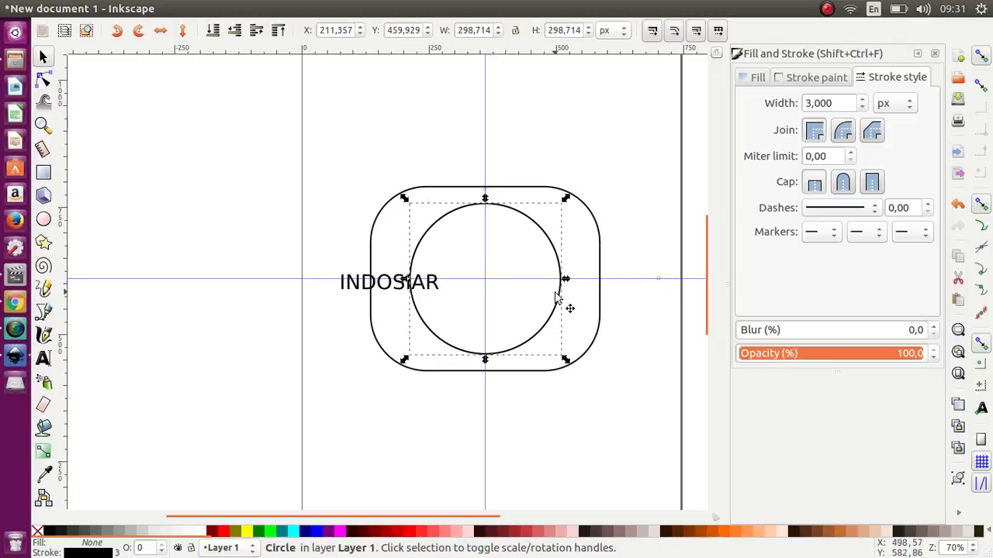
left_click(629, 243)
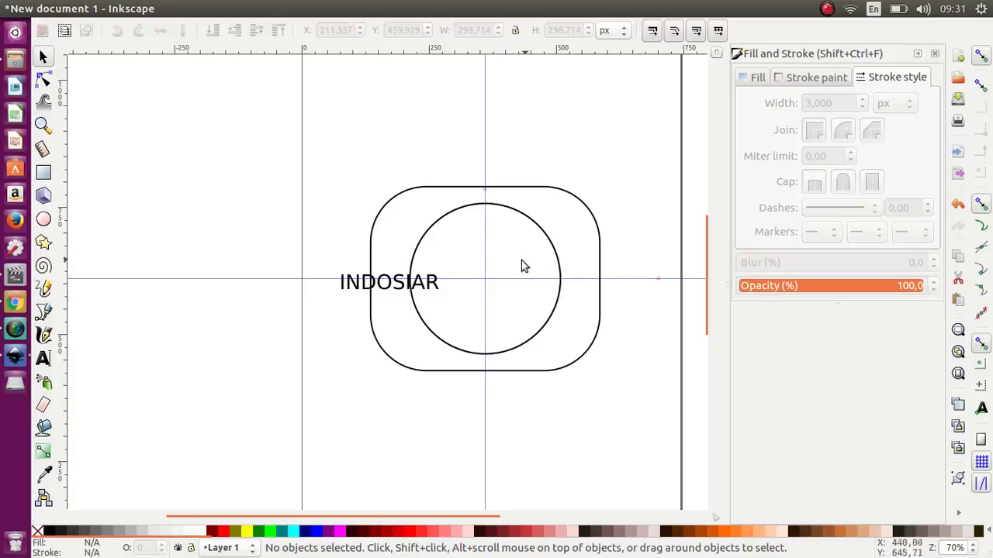
Enlarge the INDOSIAR text proportionally to about 378 px wide and centre it on the intersection of the guides.
left_click(345, 292)
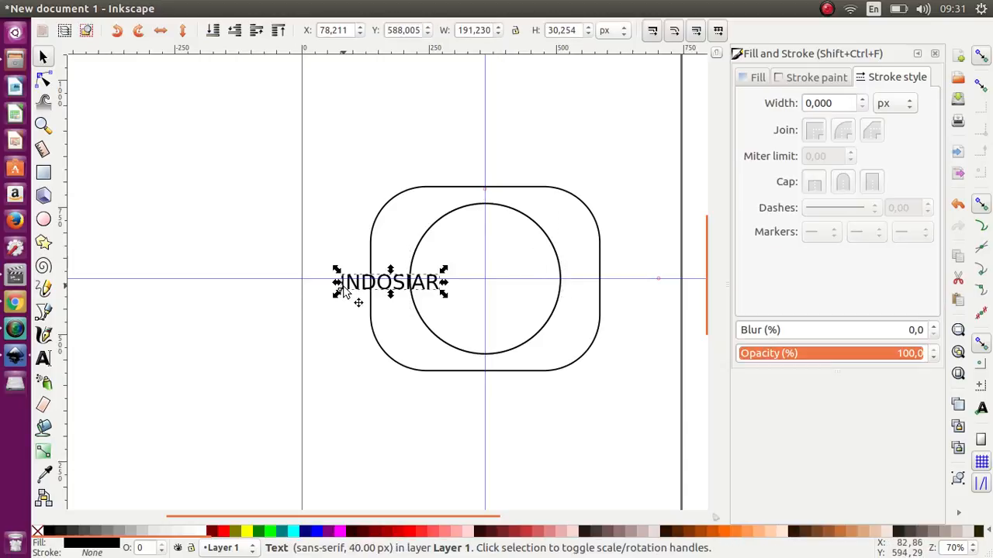
left_click_drag(441, 269, 565, 251)
left_click_drag(459, 272, 500, 278)
key("Left")
key("Left")
key("Left")
key("Left")
key("Left")
key("Left")
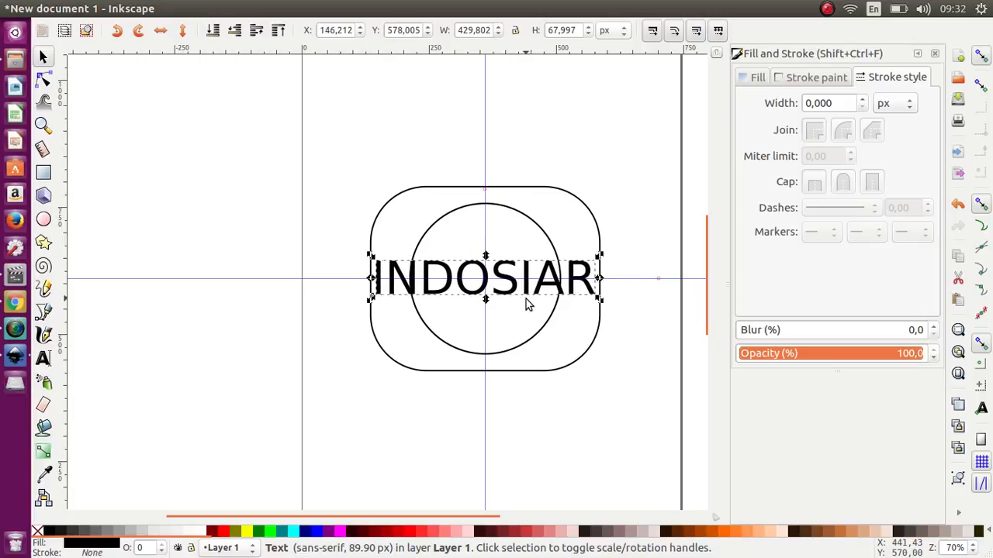
mouse_move(599, 256)
left_mouse_down()
mouse_move(594, 264)
mouse_move(588, 253)
left_mouse_up()
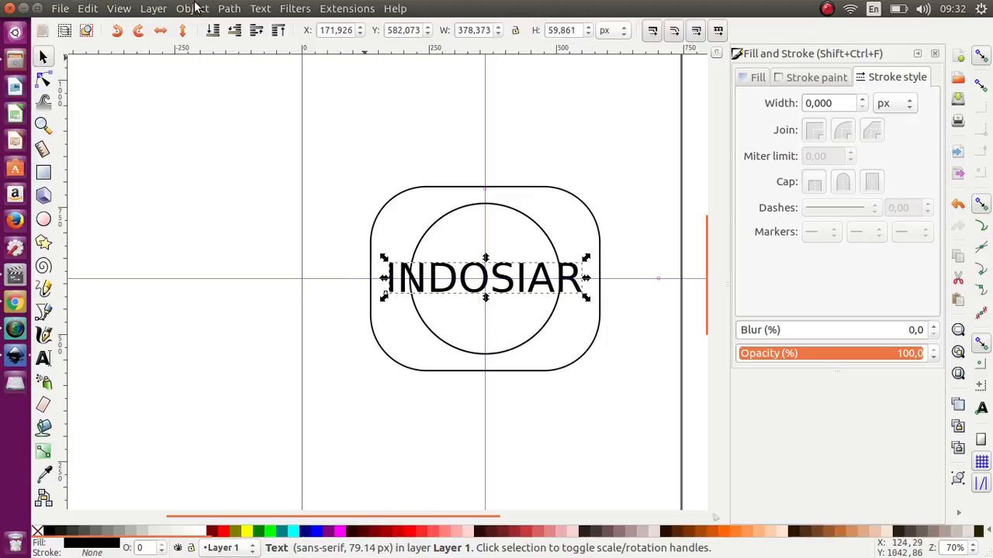
Open the Text and Font settings and apply the Arial Black font to the INDOSIAR text.
left_click(258, 9)
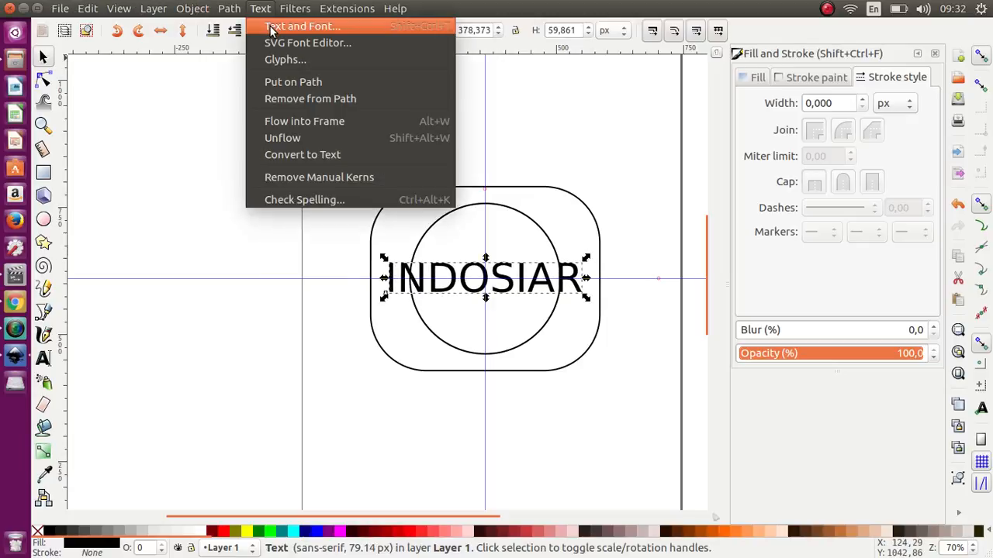
left_click(270, 28)
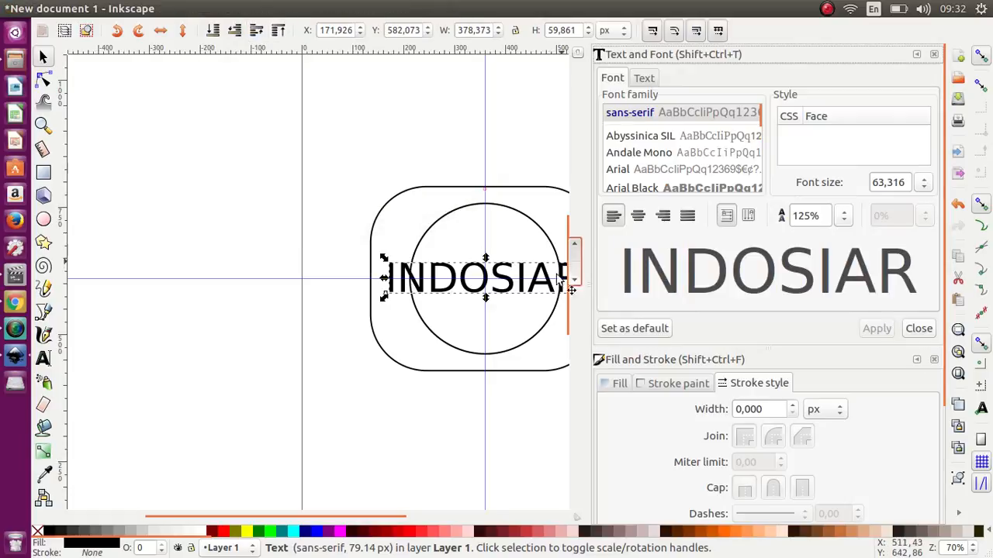
left_click(679, 189)
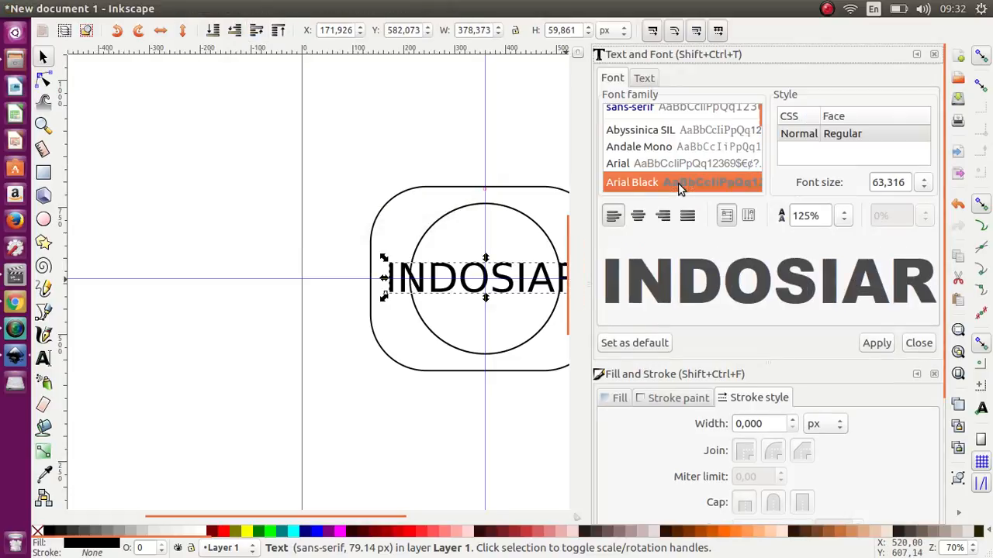
left_click(883, 344)
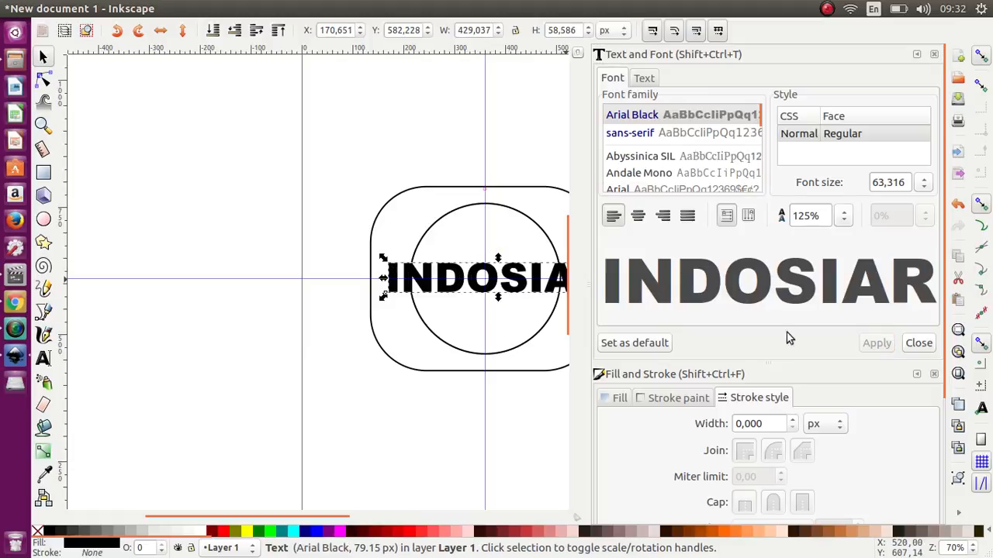
left_click(638, 216)
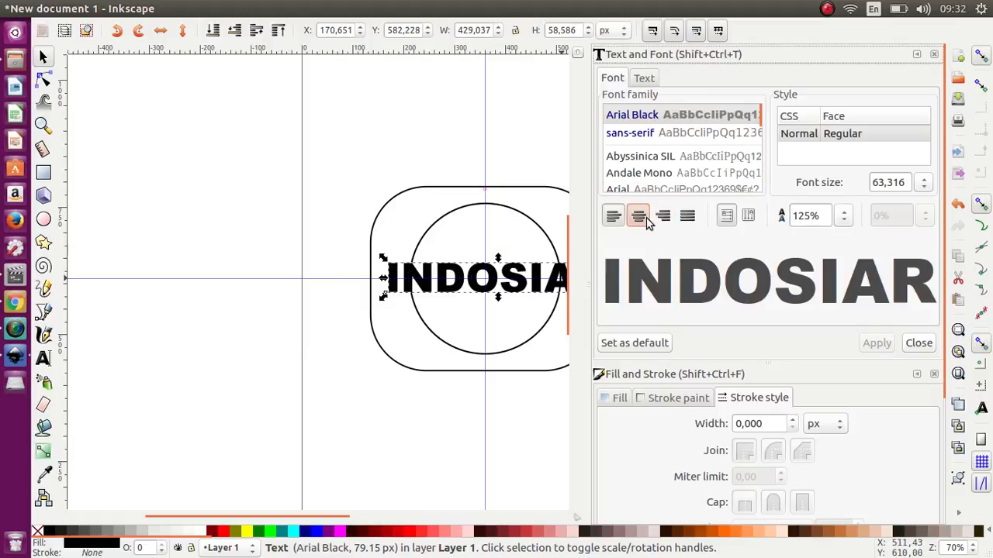
left_click(168, 233)
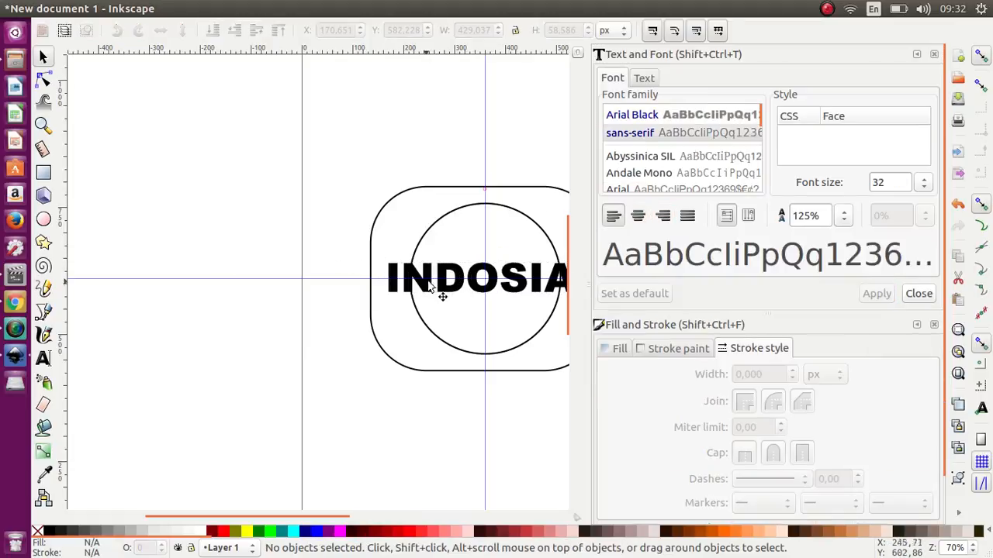
Recentre the INDOSIAR text on the vertical guide and shrink it evenly about its centre to about 392 px wide.
left_click(444, 295)
key("Left")
key("Left")
key("Left")
key("Left")
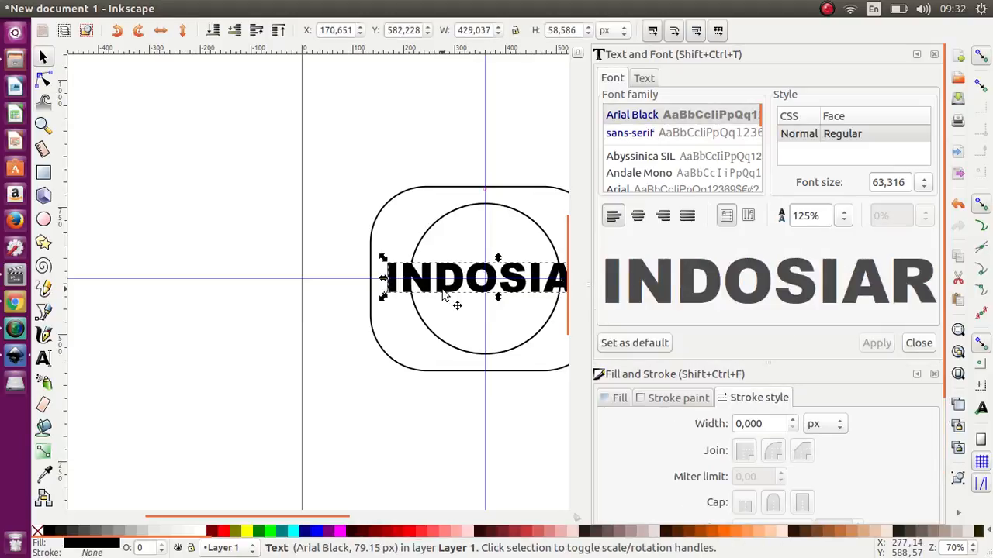
key("Left")
key("Left")
key("Left")
key("Left")
key("Left")
key("Left")
key("Left")
key("Left")
key("Left")
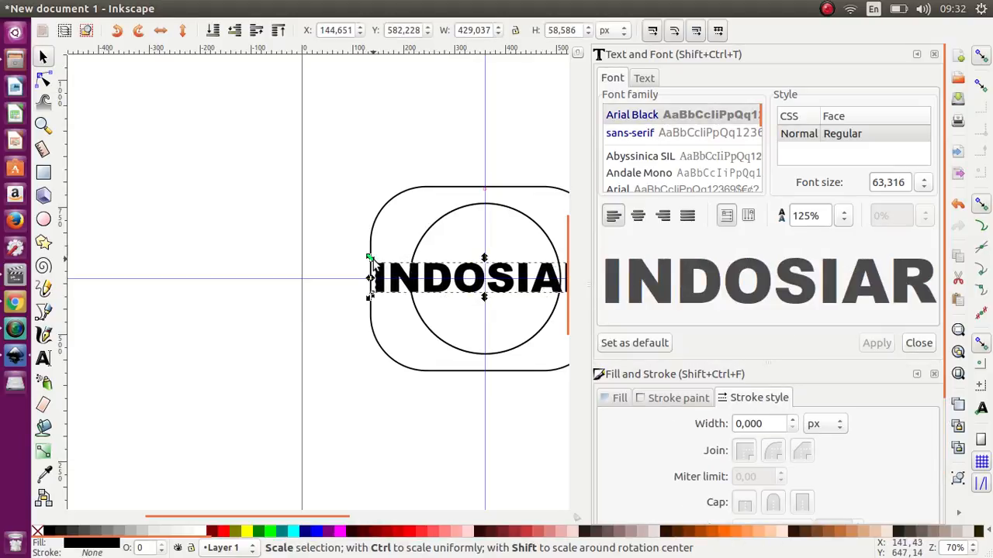
left_click_drag(370, 261, 381, 244)
Remove the fill from only the letter O in the INDOSIAR text and deselect the text.
scroll(281, 310, "down", 1)
scroll(473, 298, "up", 2)
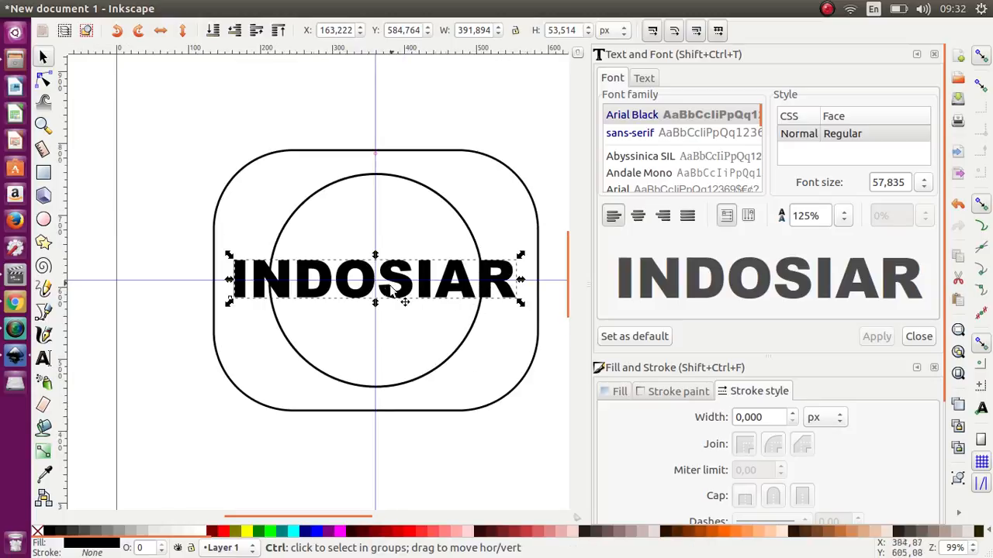
scroll(387, 292, "down", 2)
scroll(387, 299, "up", 2)
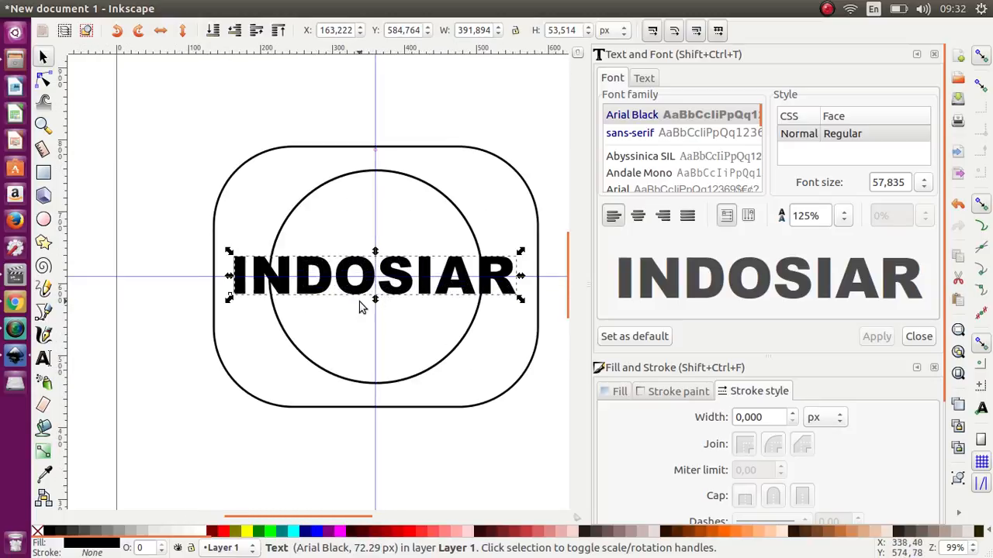
scroll(360, 305, "up", 1)
double_click(324, 270)
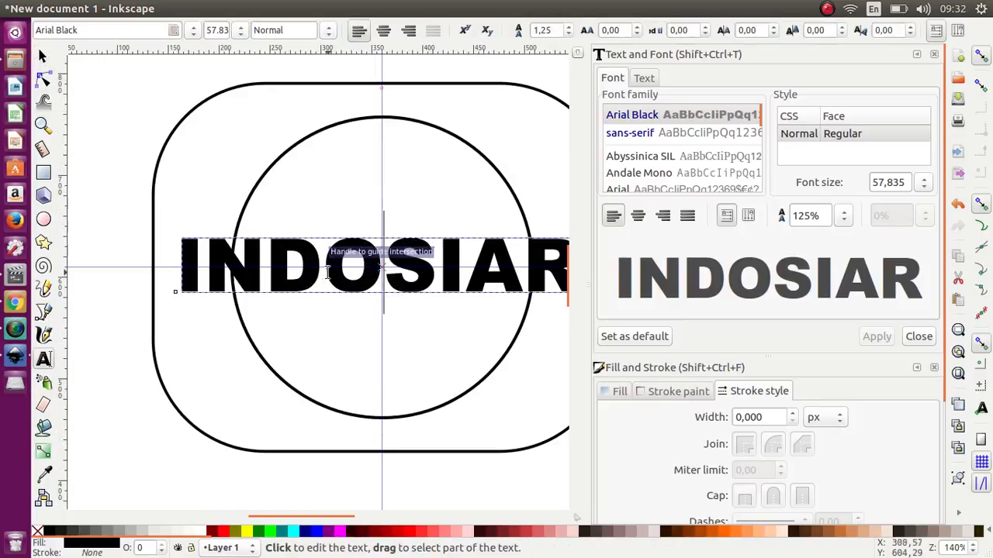
left_click_drag(326, 270, 384, 270)
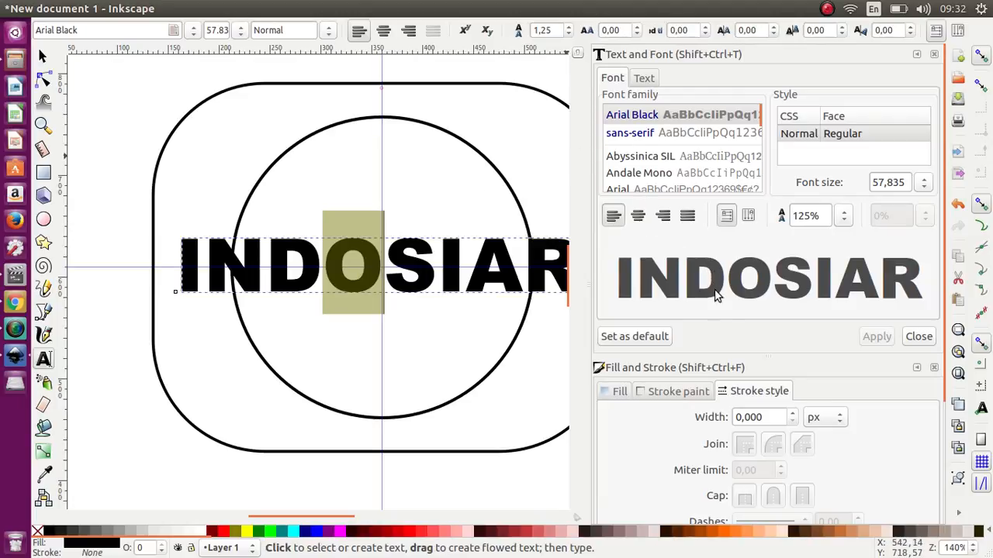
scroll(721, 310, "down", 3)
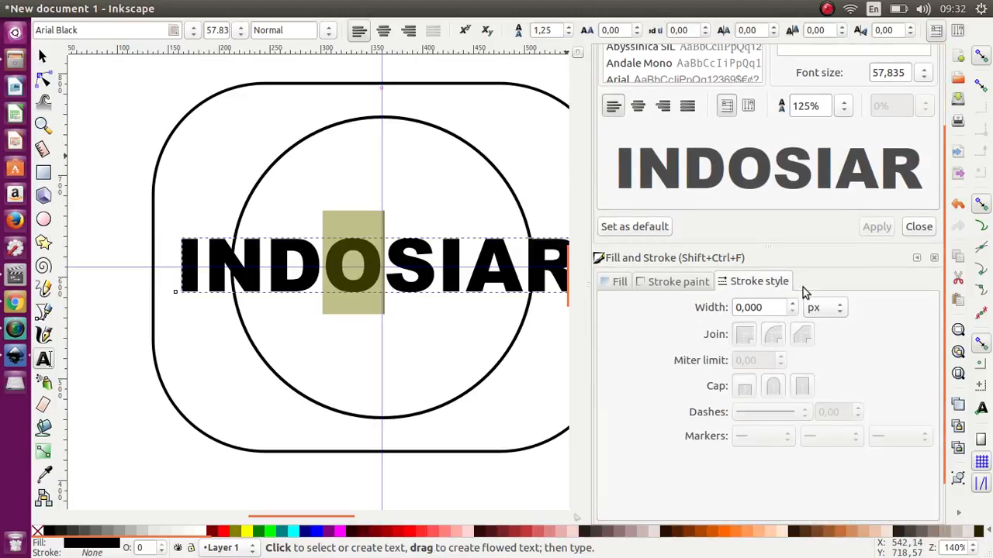
scroll(836, 287, "up", 2)
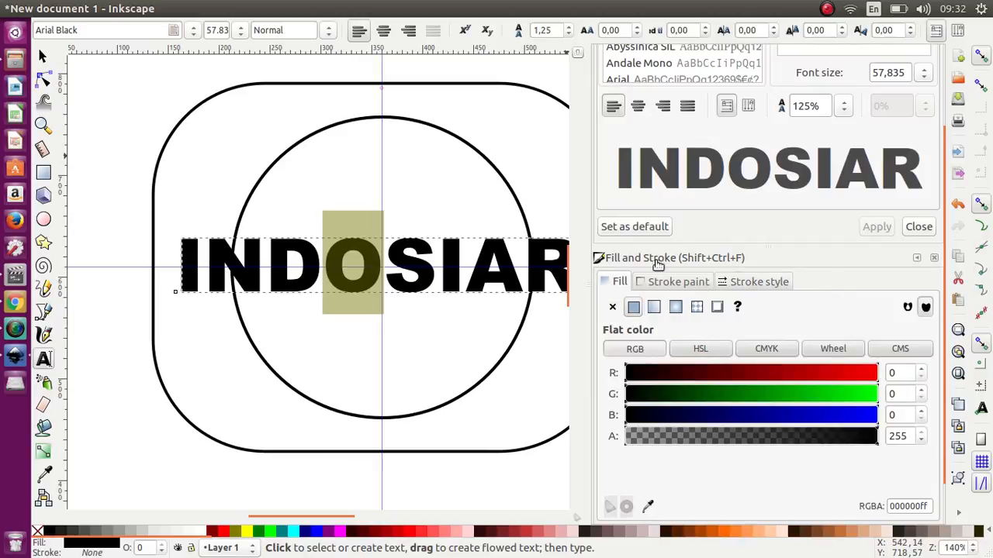
left_click(613, 308)
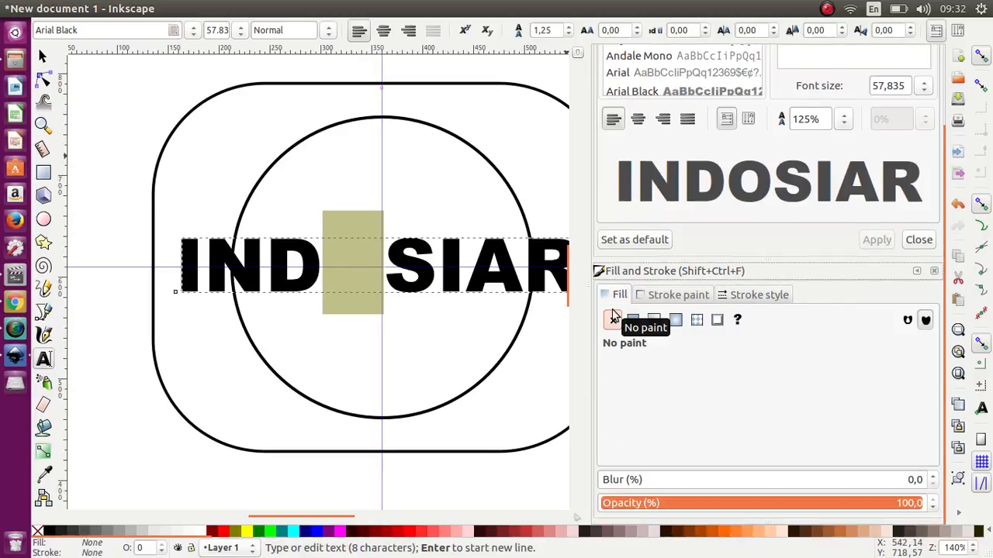
left_click(43, 57)
left_click(94, 117)
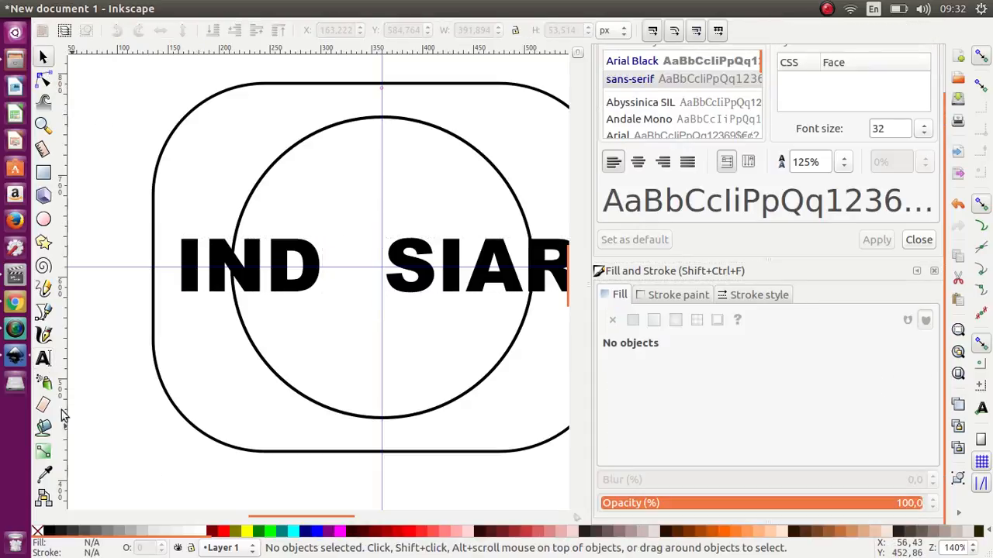
Check the reference logo in Chrome, and in Inkscape draw a small unfilled circle over the gap left by the letter O.
left_click(14, 305)
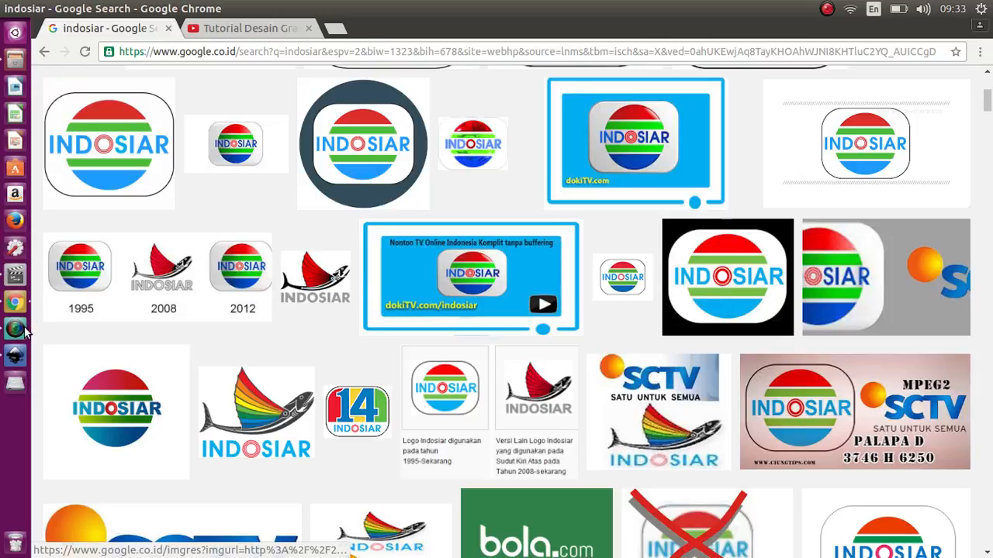
left_click(14, 354)
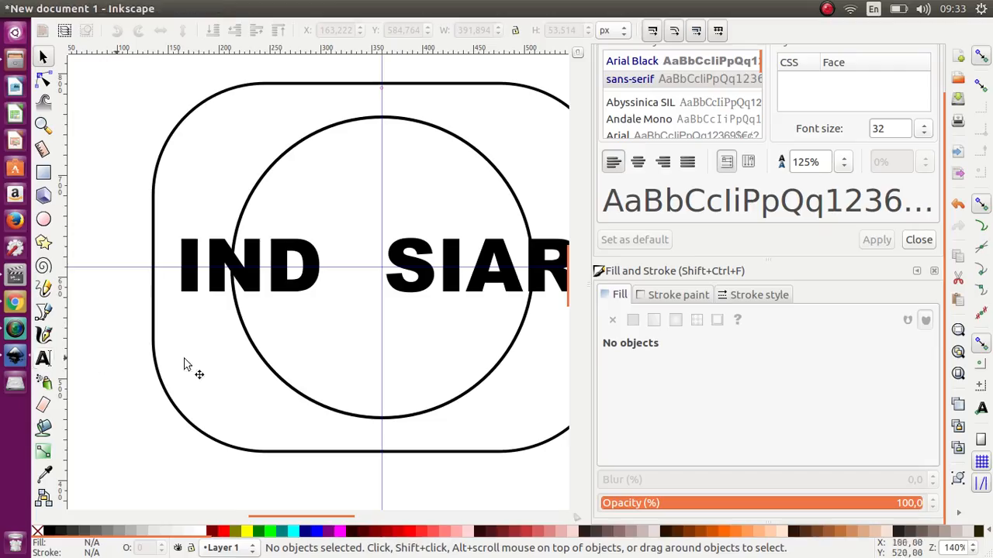
key("e")
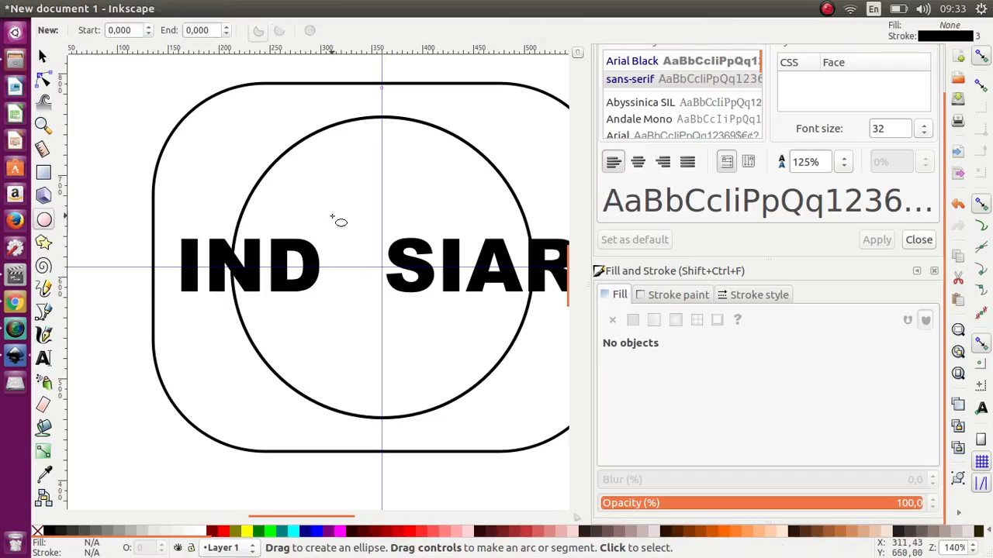
mouse_move(331, 215)
left_mouse_down()
mouse_move(392, 281)
mouse_move(388, 298)
mouse_move(400, 283)
left_mouse_up()
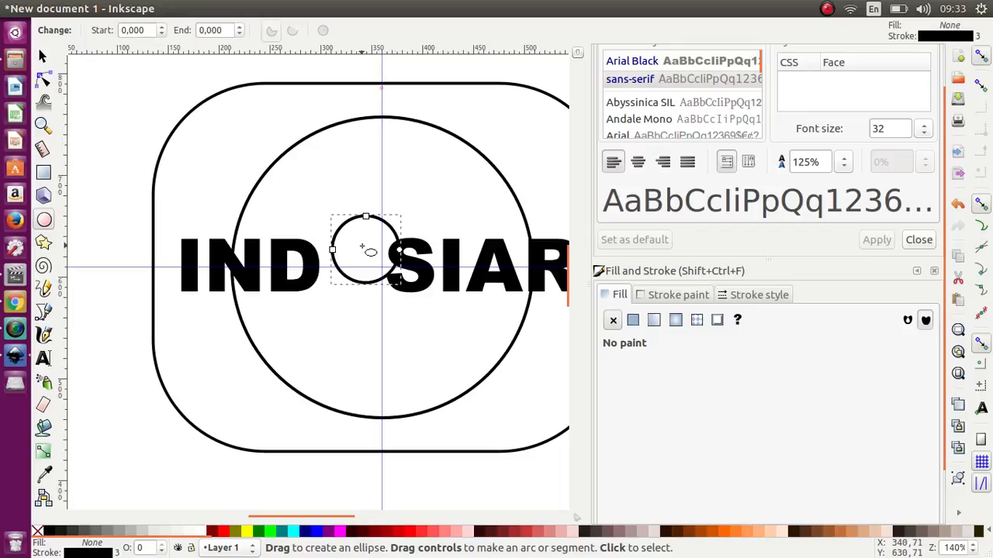
Move the small circle into the gap left by the letter O and shrink it evenly about its centre to about 60 px wide.
left_click(44, 58)
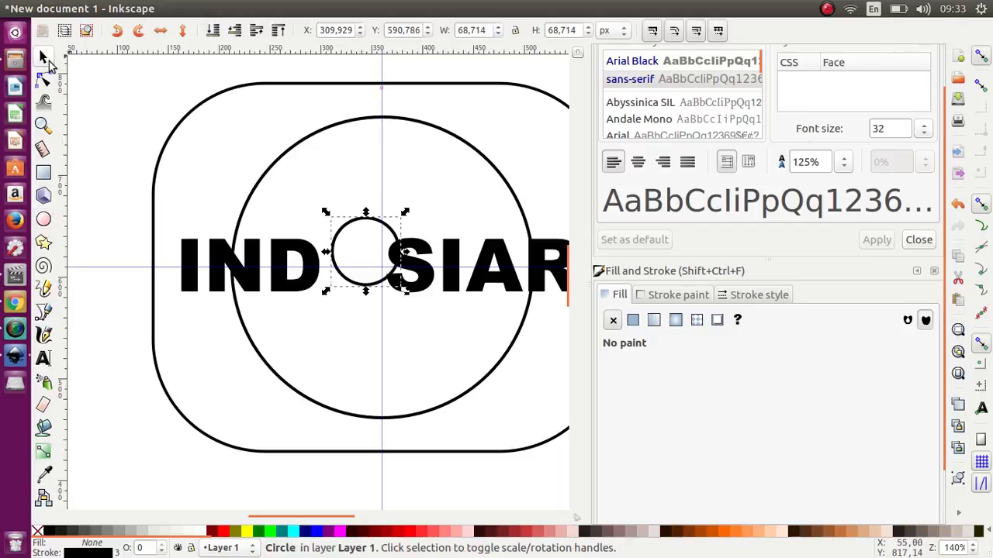
key("Down")
key("Down")
key("Down")
key("Down")
key("Down")
key("Down")
key("Down")
key("Left")
key("Left")
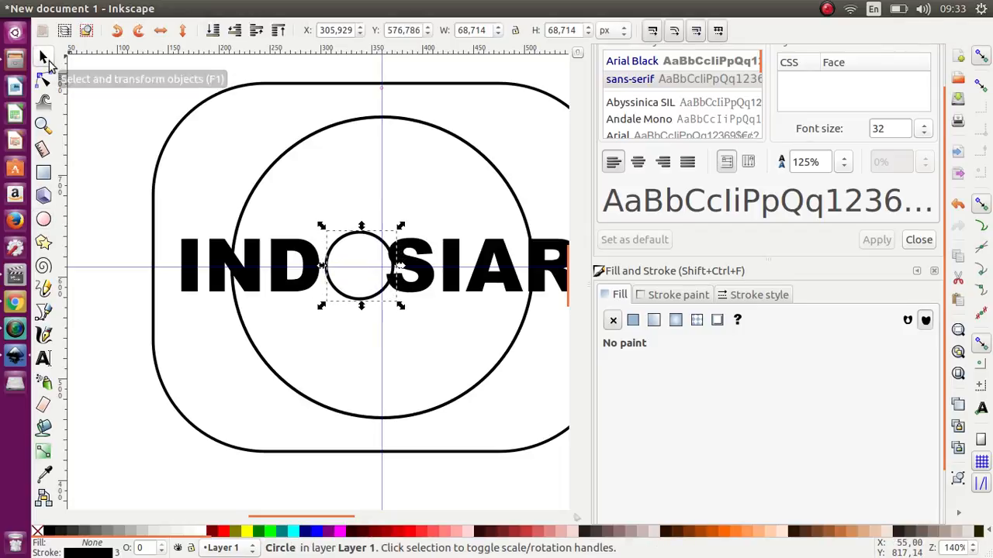
key("Left")
key("Left")
key("Left")
key("Left")
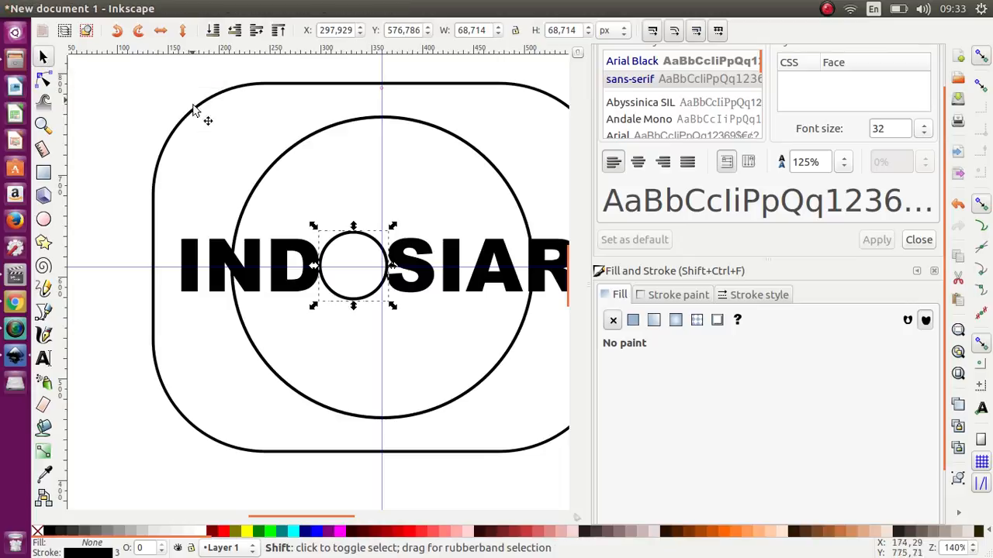
left_click_drag(392, 225, 388, 229)
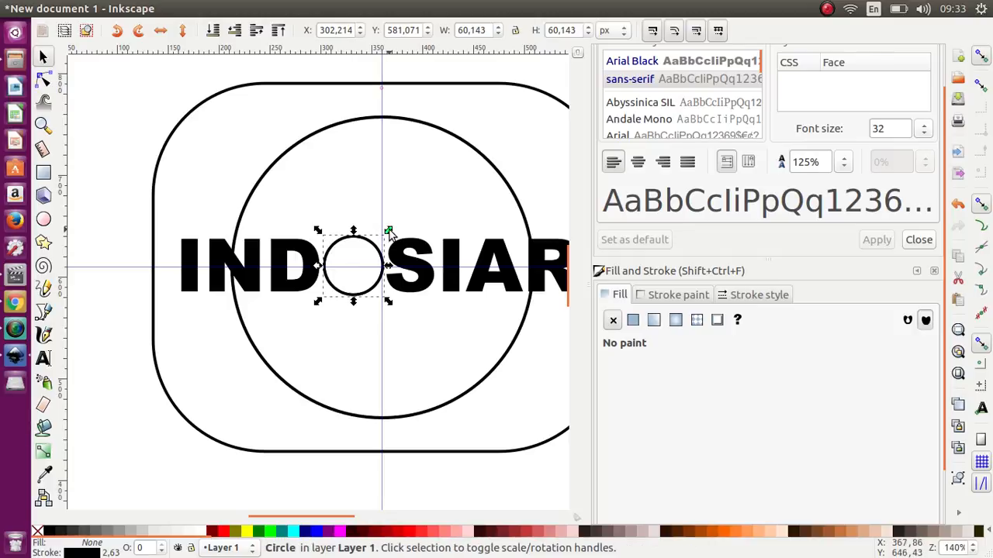
Add a concentric copy of the small circle about 46 px wide inside it and set the copy's stroke width to 4 px.
left_click_drag(390, 232, 383, 207)
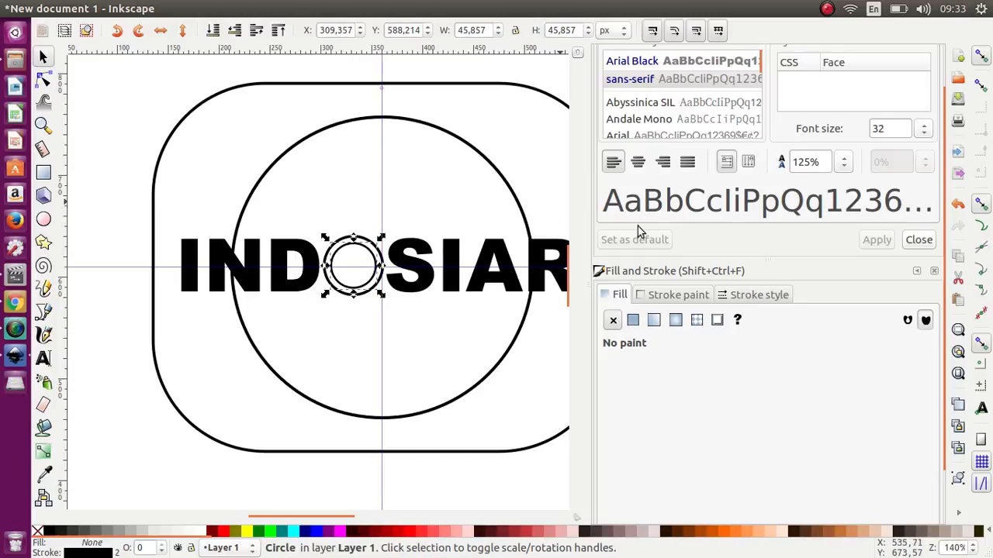
left_click(677, 298)
left_click(724, 302)
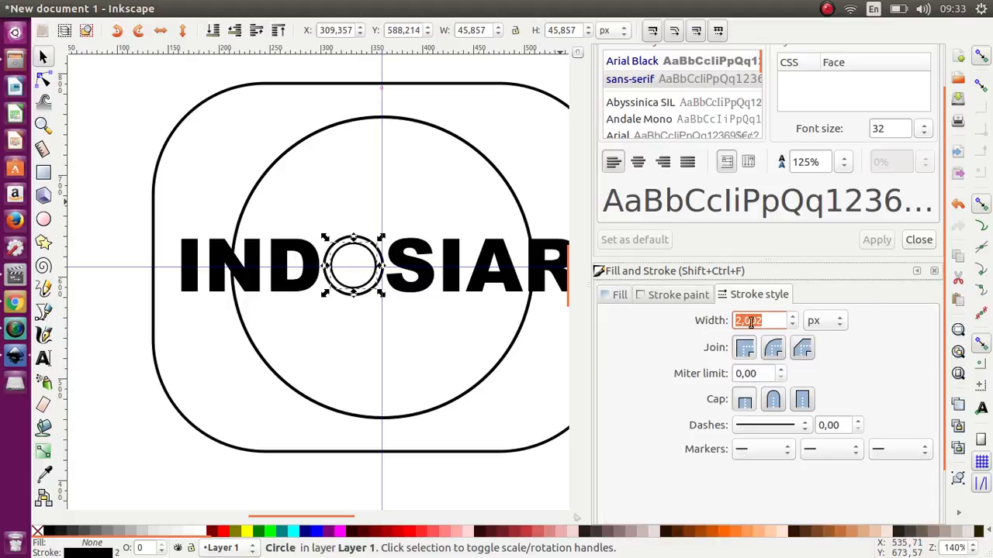
type("4")
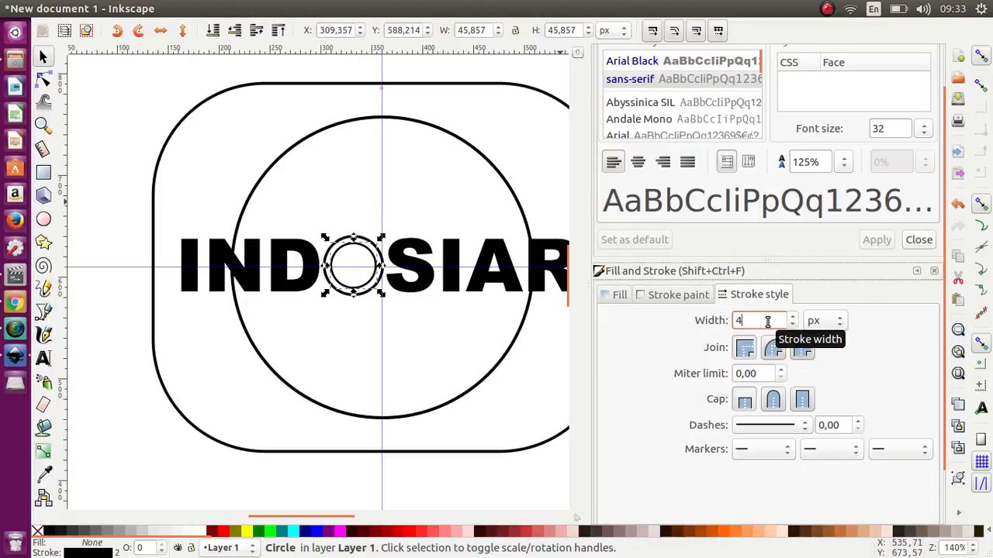
key("Return")
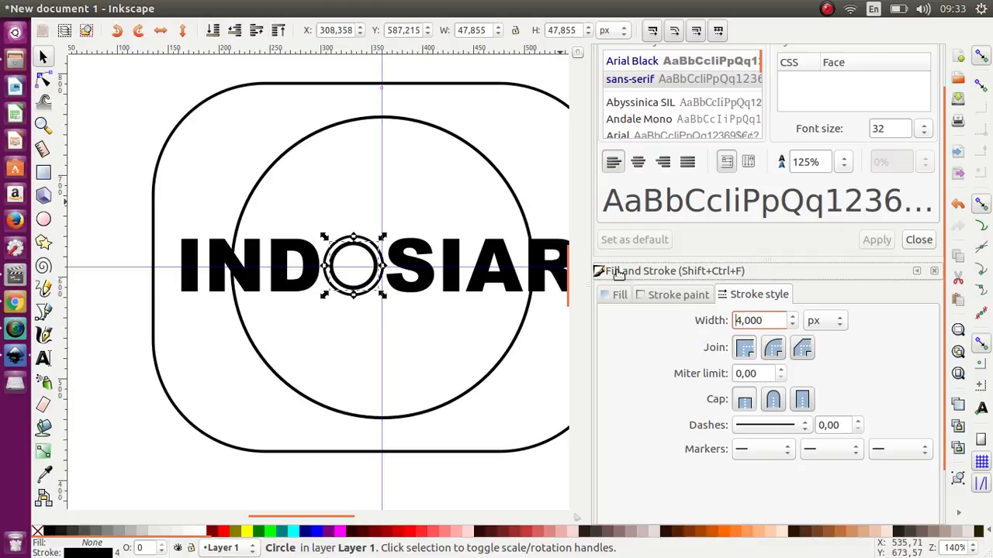
left_click(272, 195)
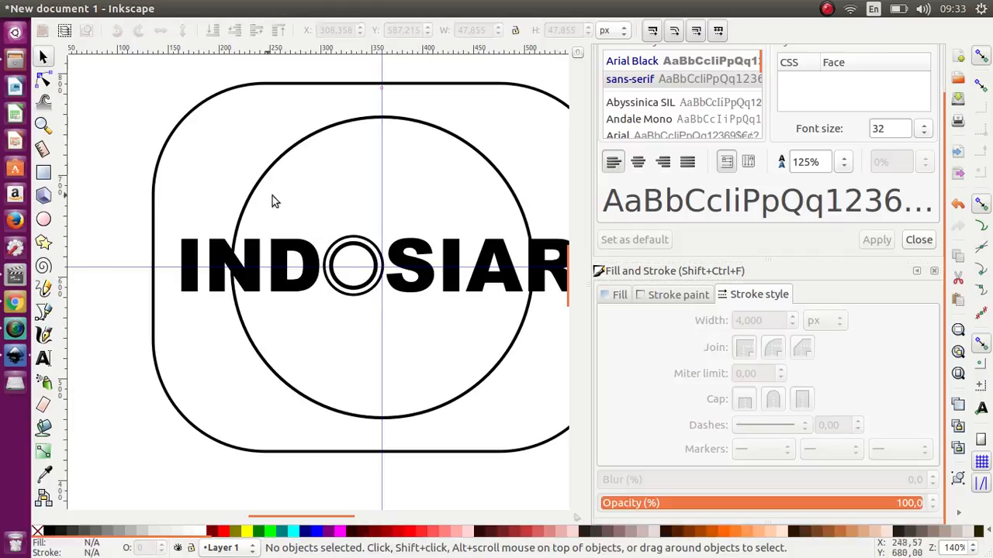
Draw a rectangle about 504 by 37 px across the frame just above the INDOSIAR text and make its corners square.
scroll(311, 218, "down", 1, "ctrl")
scroll(310, 219, "down", 1, "ctrl")
scroll(418, 203, "up", 1, "ctrl")
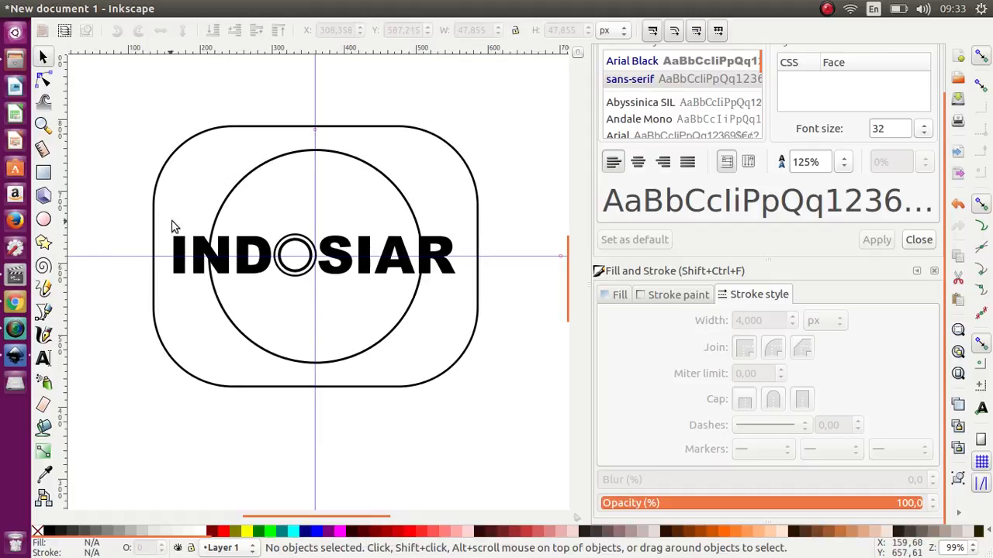
left_click(44, 173)
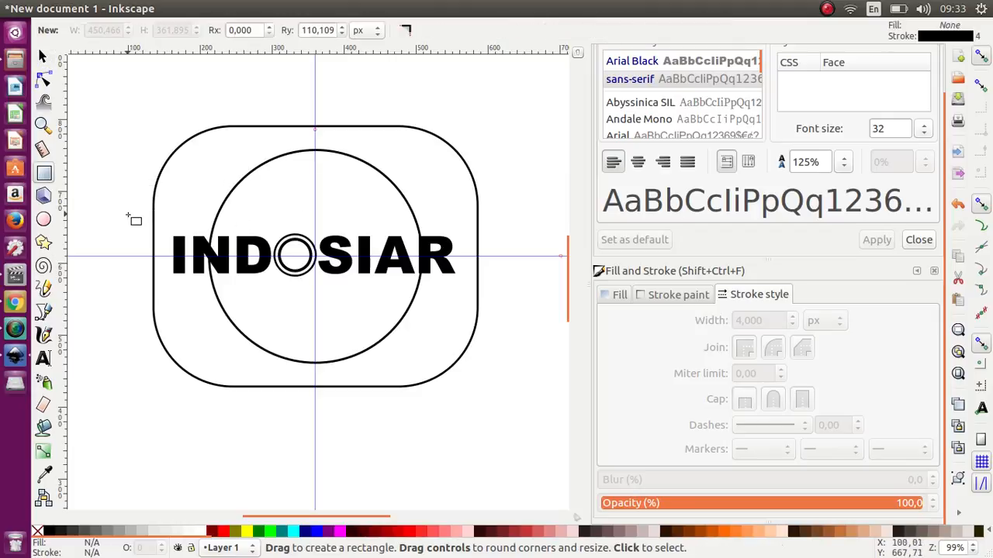
left_click_drag(124, 200, 487, 225)
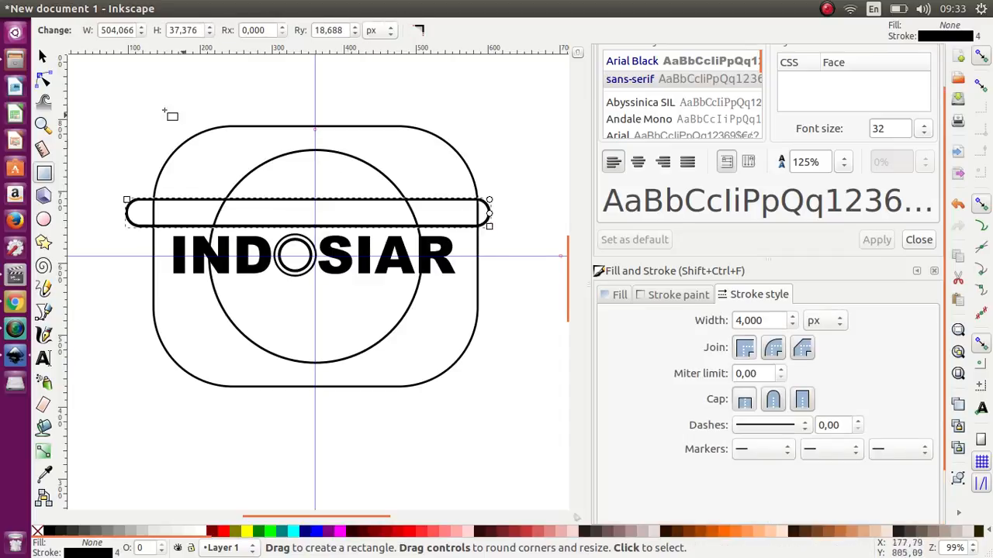
left_click(44, 57)
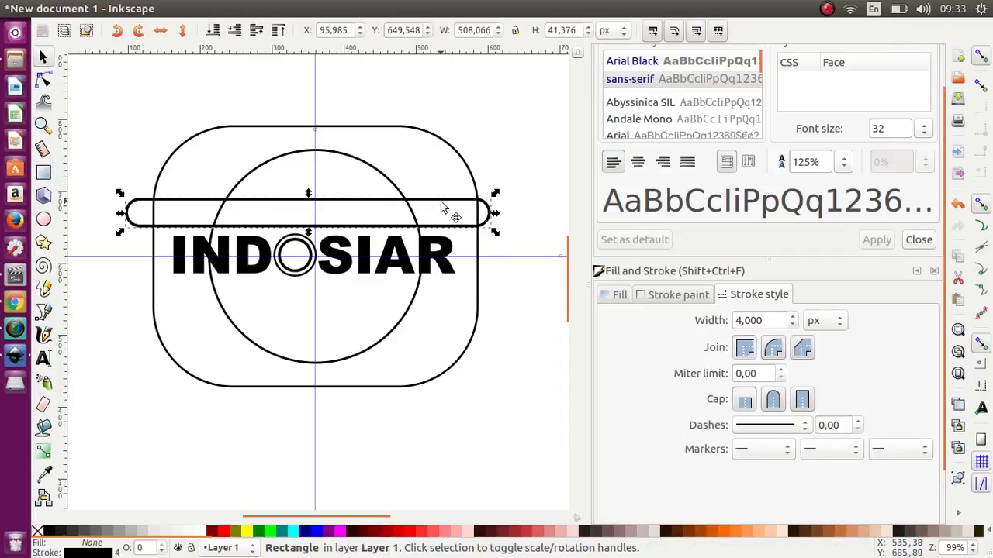
key("r")
left_click_drag(490, 214, 493, 189)
left_click(43, 56)
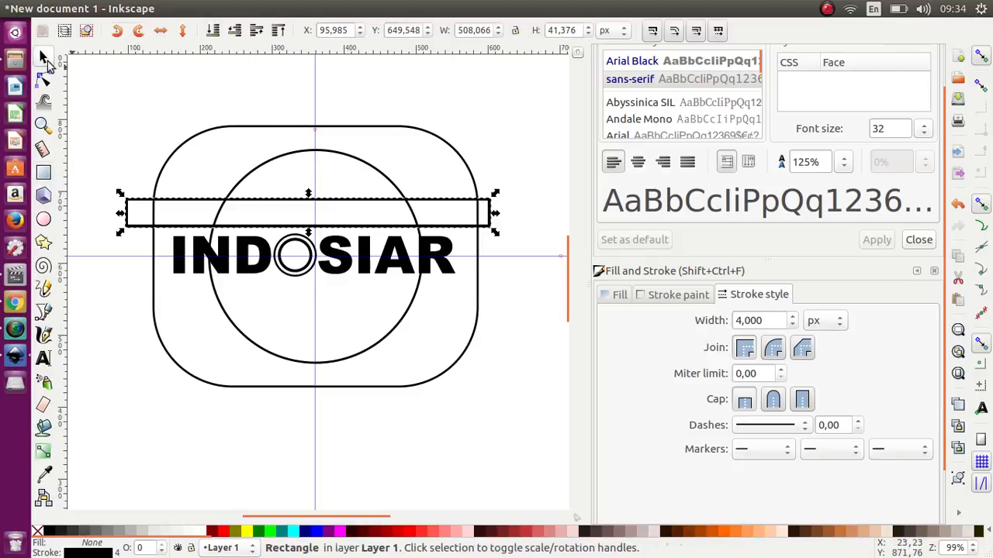
left_click(107, 129)
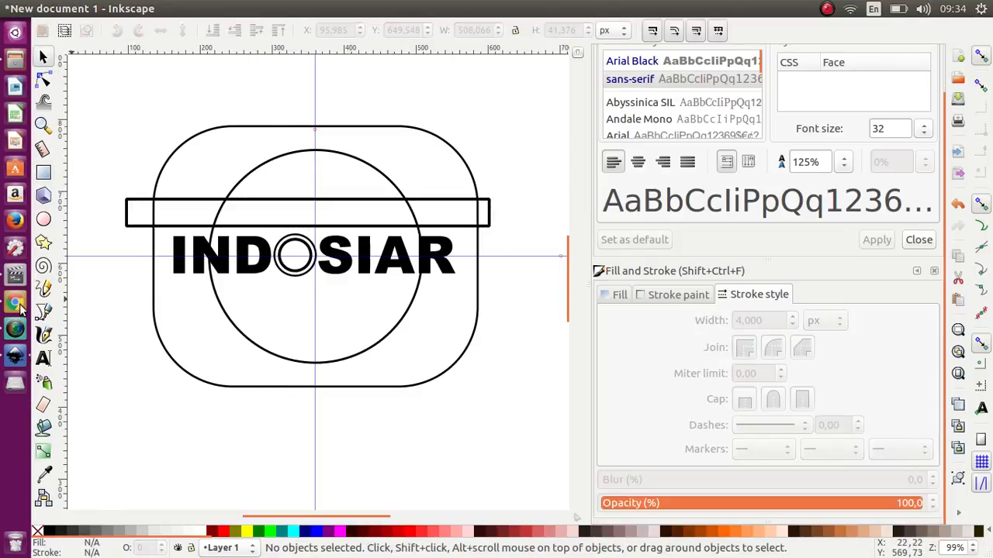
Check the reference logo in Chrome, and in Inkscape duplicate the large circle and set the copy aside beyond the frame's lower-left corner.
left_click(17, 304)
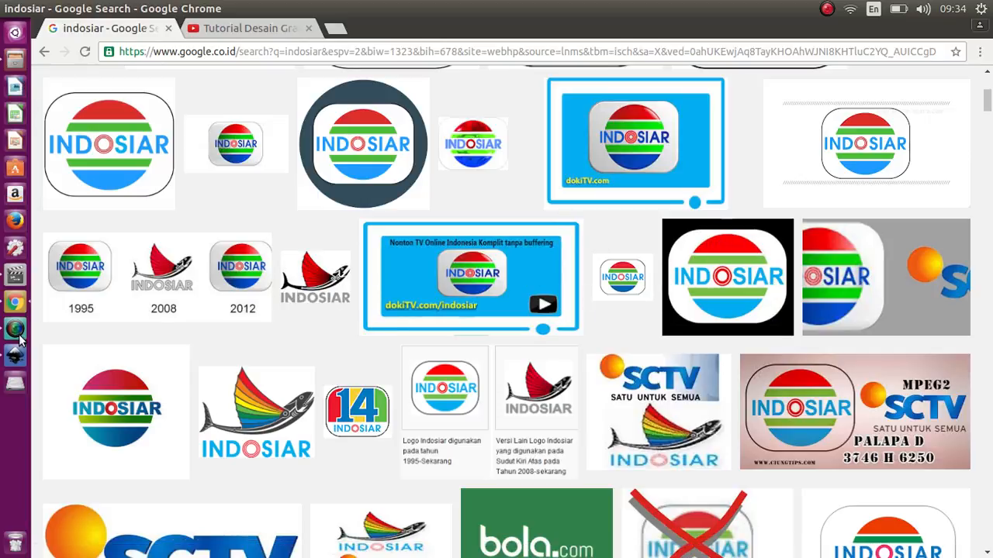
left_click(15, 357)
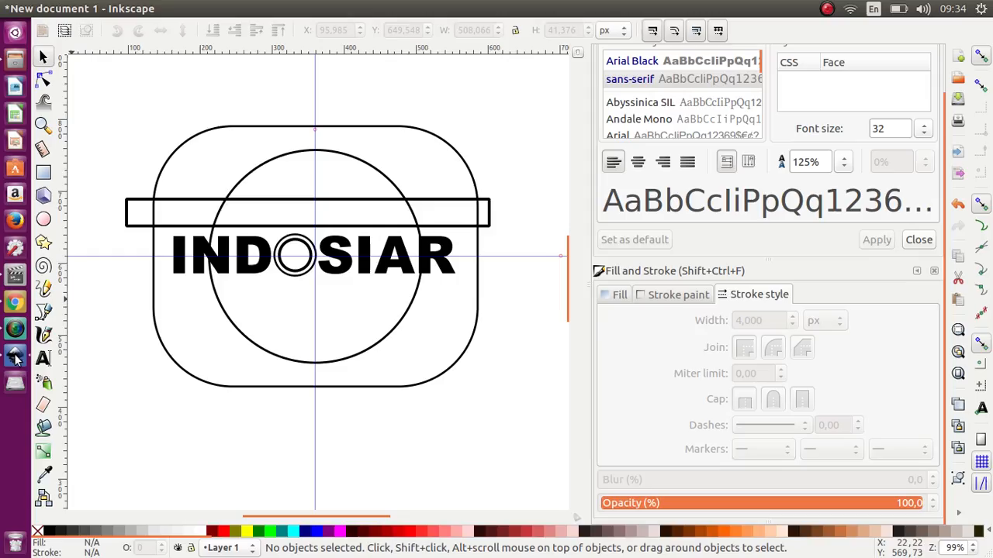
left_click(247, 346)
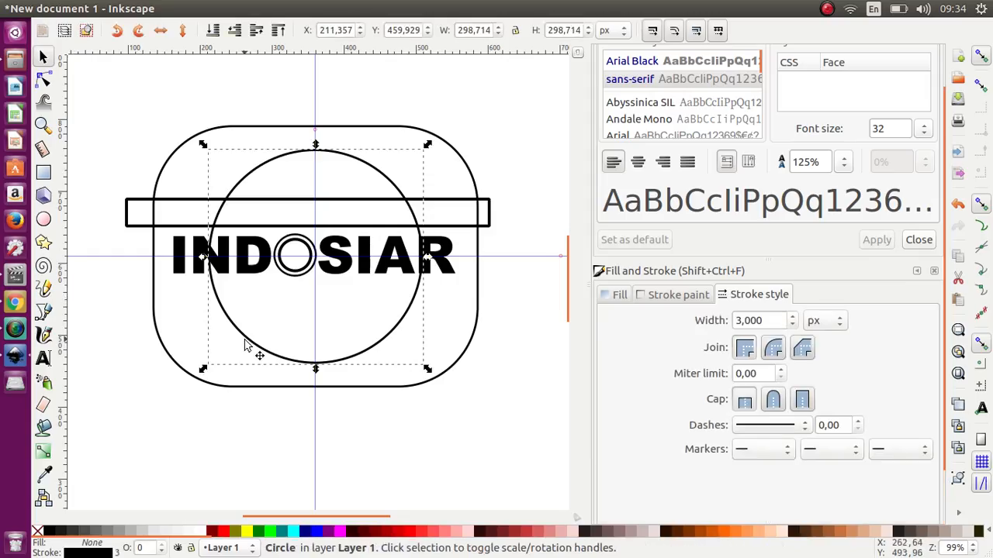
key("ctrl")
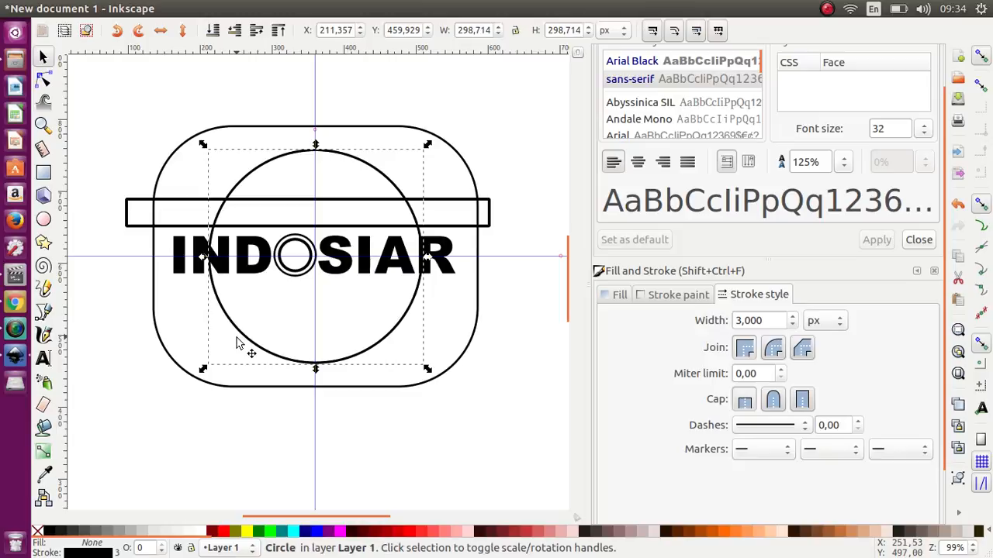
left_click_drag(231, 343, 146, 452)
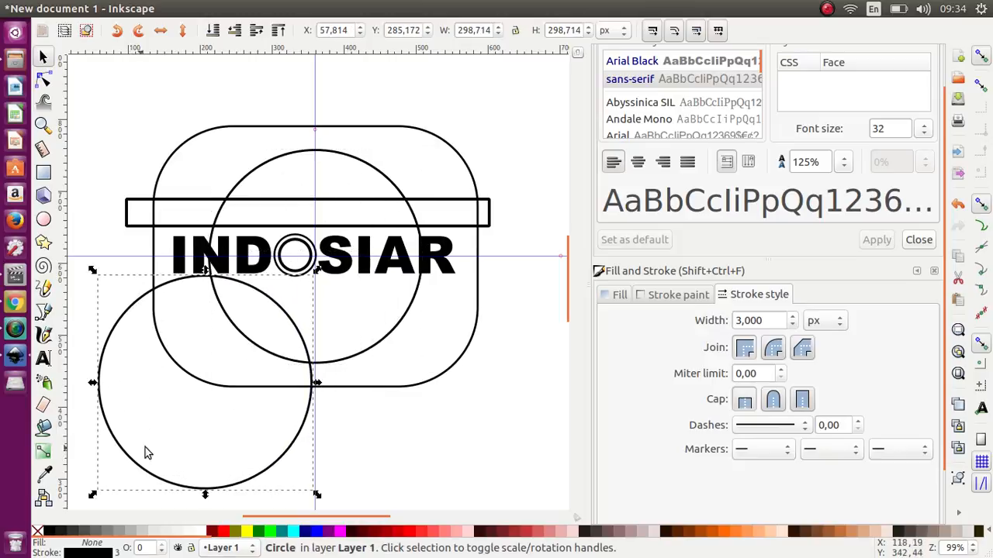
left_click_drag(306, 423, 179, 475)
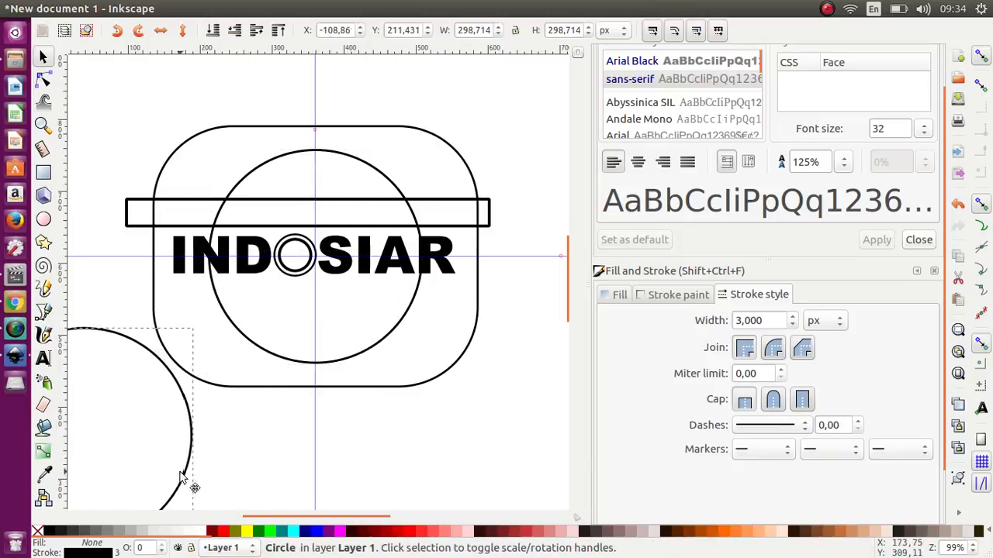
Enlarge the rectangle to about 291 px high so it extends below the frame, and set its stroke width to 2 px.
left_click(139, 225)
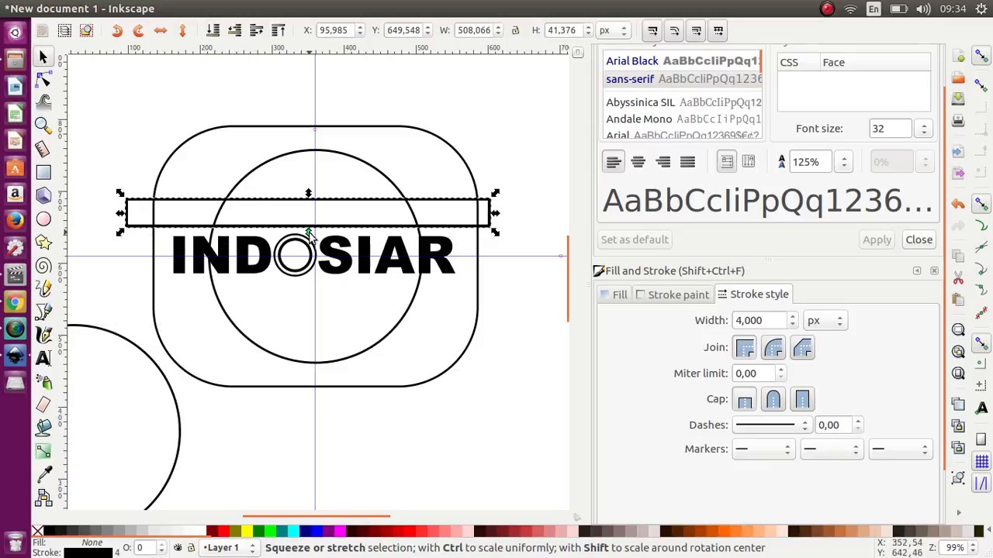
left_click_drag(309, 233, 297, 417)
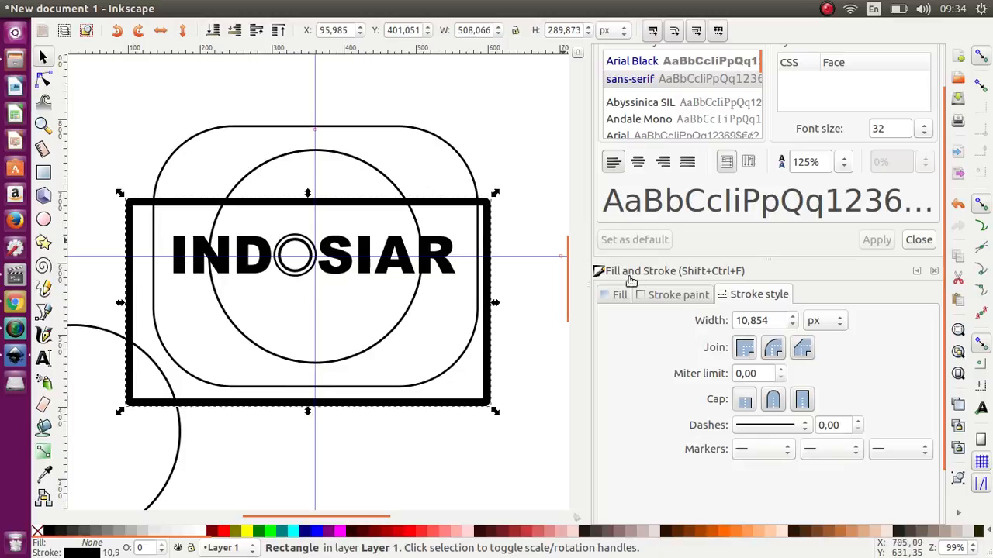
left_click(778, 323)
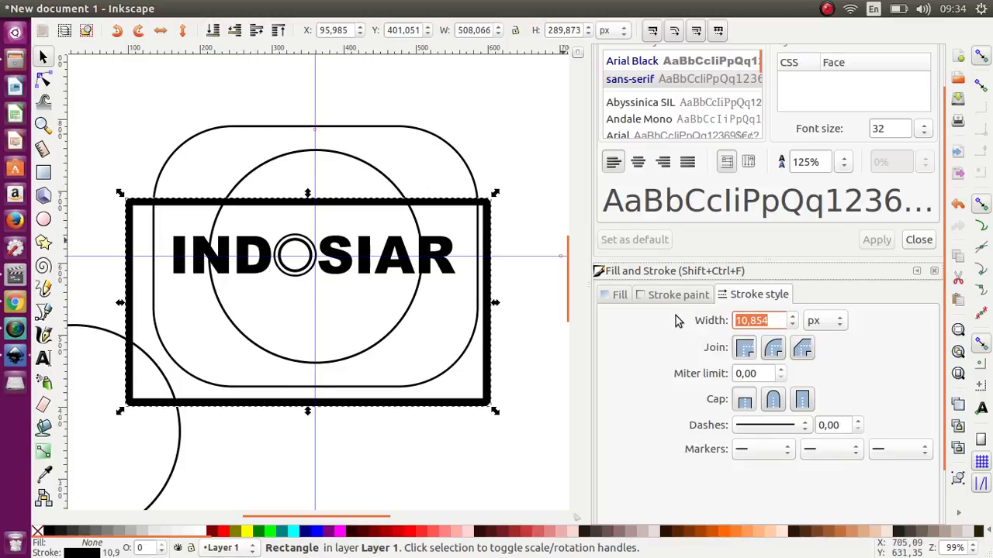
type("2")
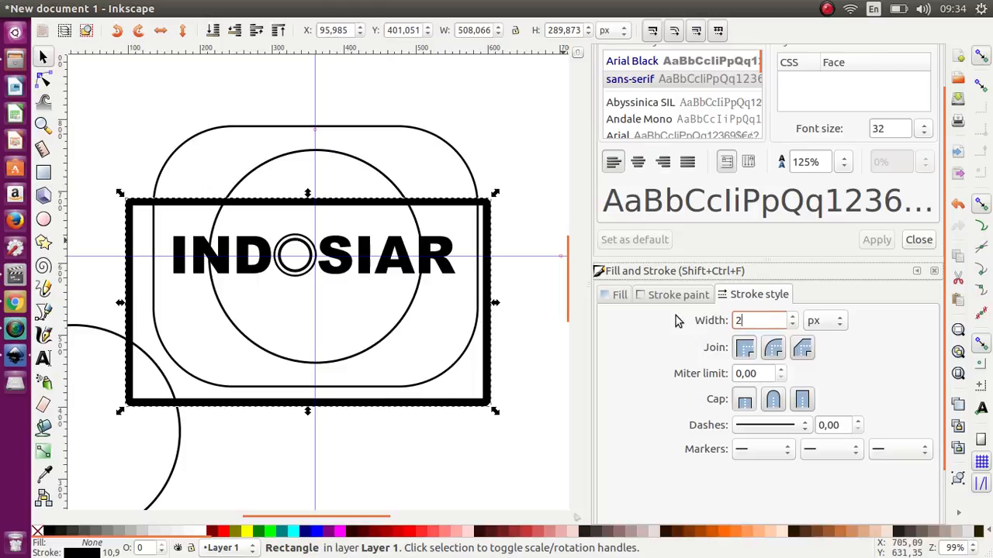
key("Return")
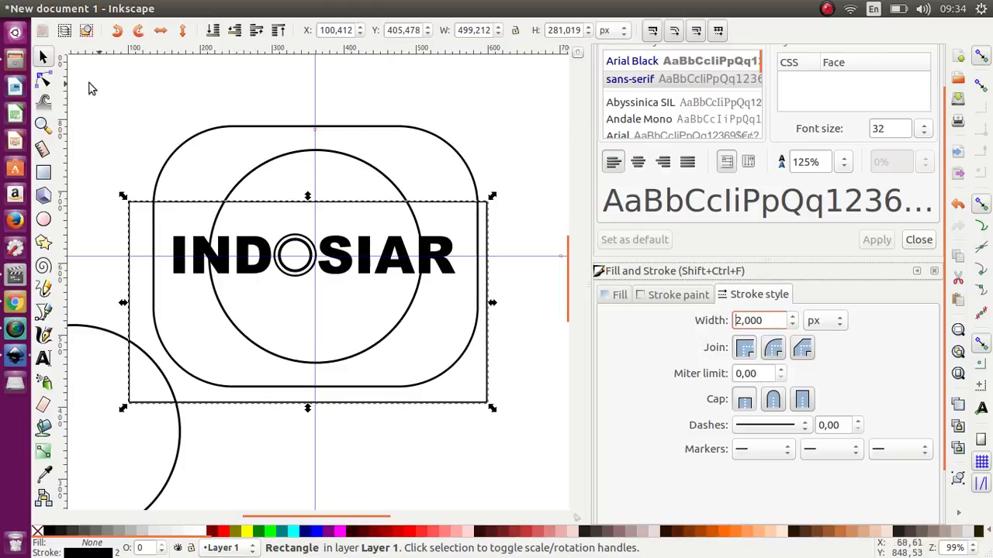
left_click_drag(309, 198, 309, 194)
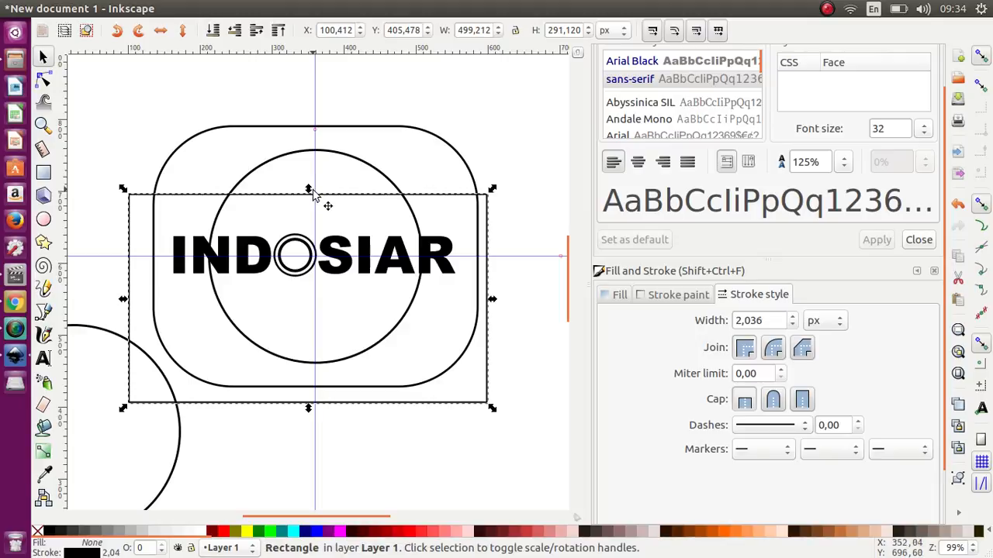
left_click(500, 164)
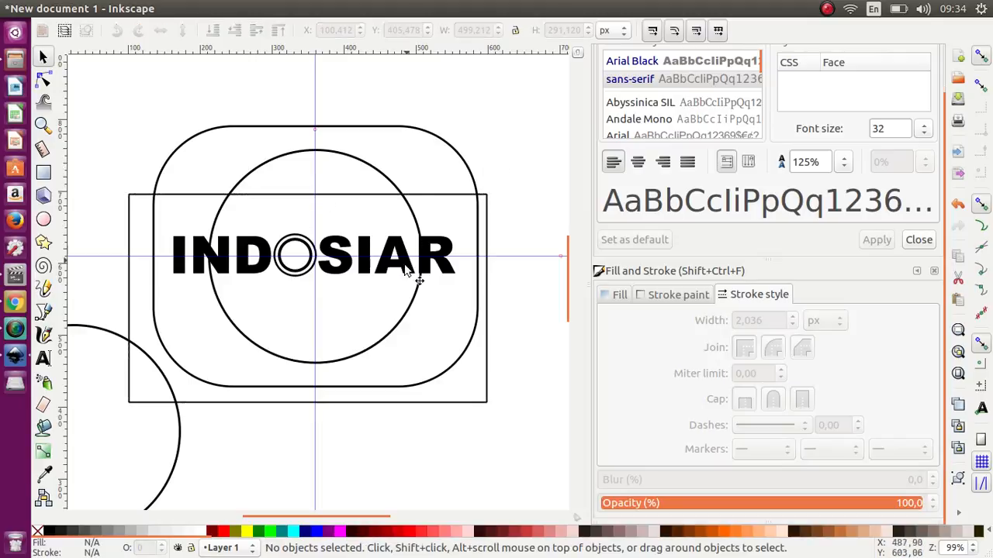
Subtract the rectangle from the central large circle with the Difference operation, leaving only the cap above the text.
left_click(487, 377)
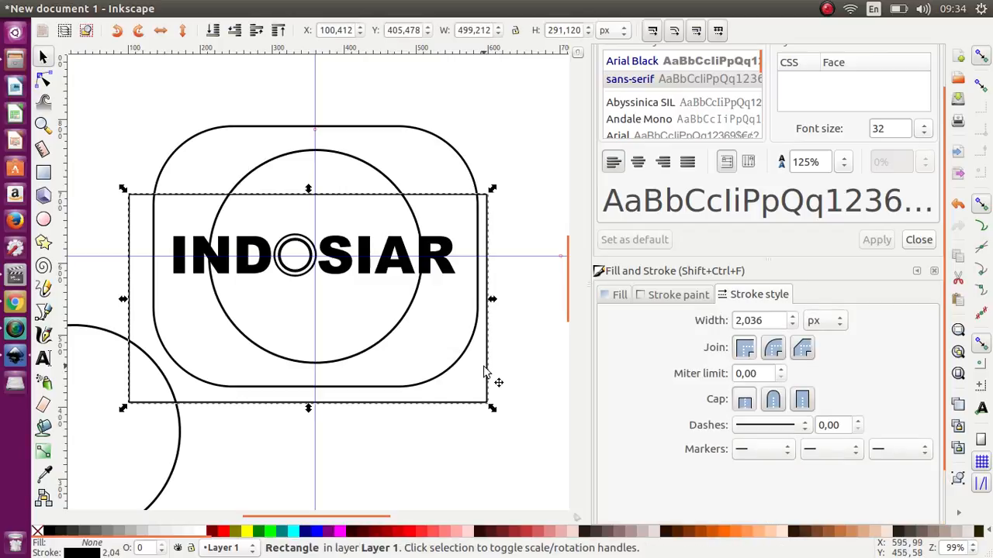
left_click(362, 166, "shift")
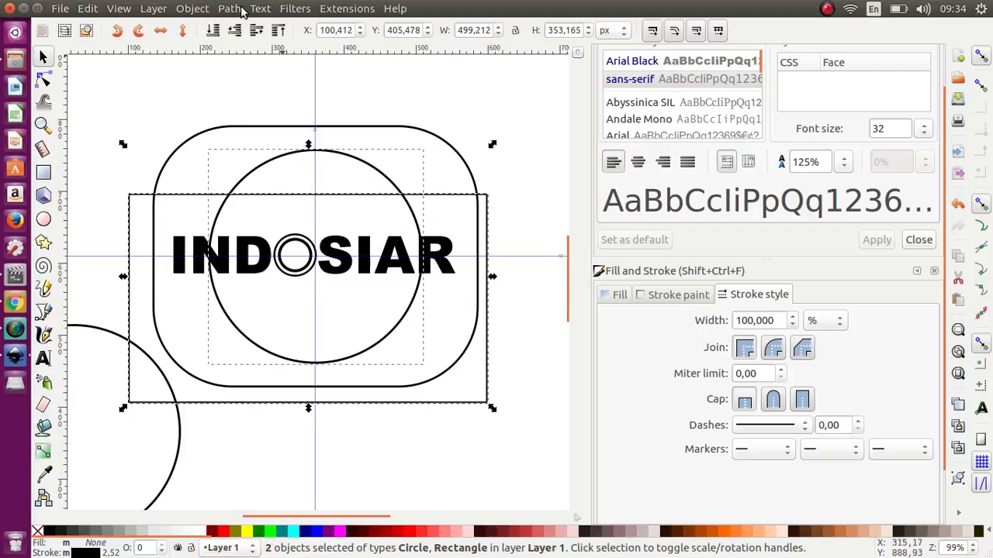
left_click(229, 9)
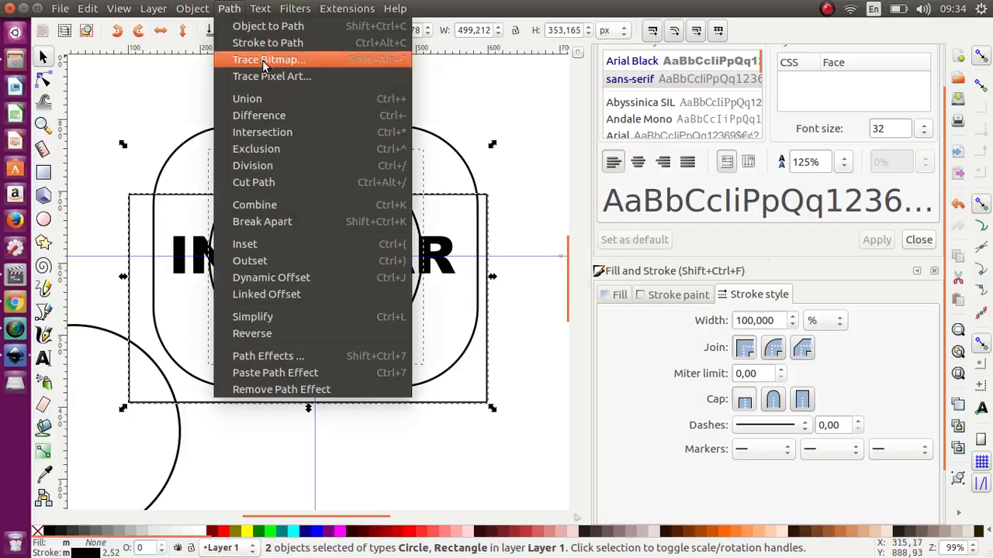
left_click(293, 115)
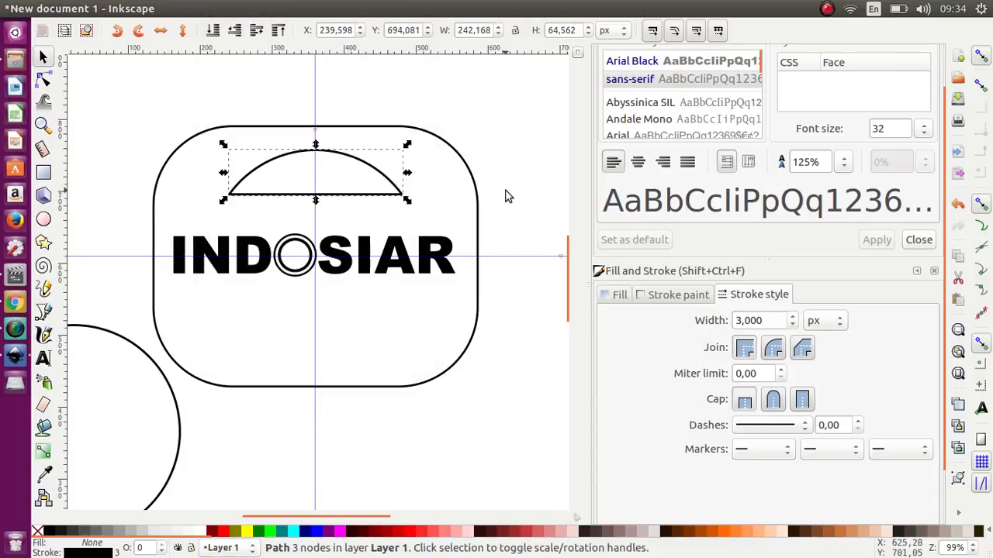
Move the spare large circle back to the frame's centre so its outline lines up with the cap.
left_click(140, 349)
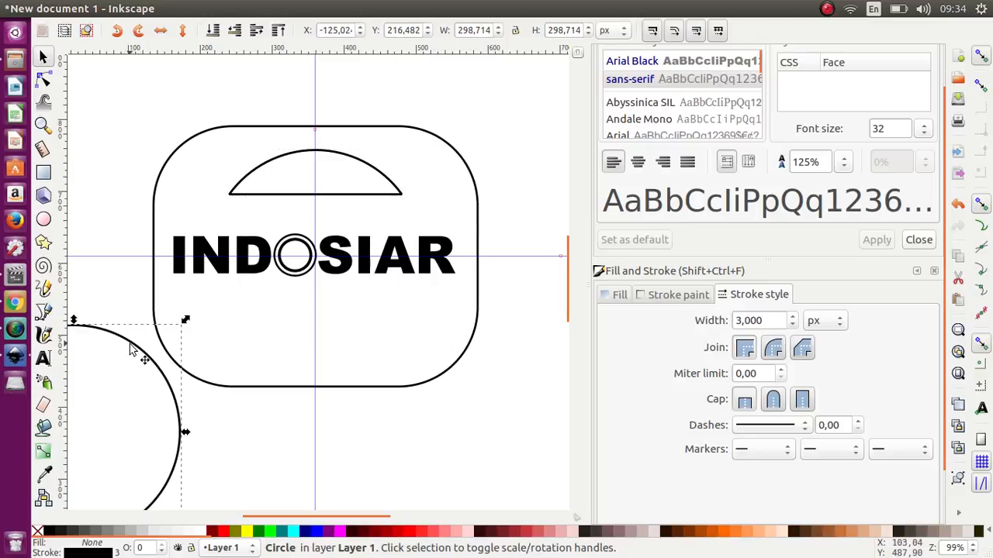
left_click_drag(133, 348, 335, 306)
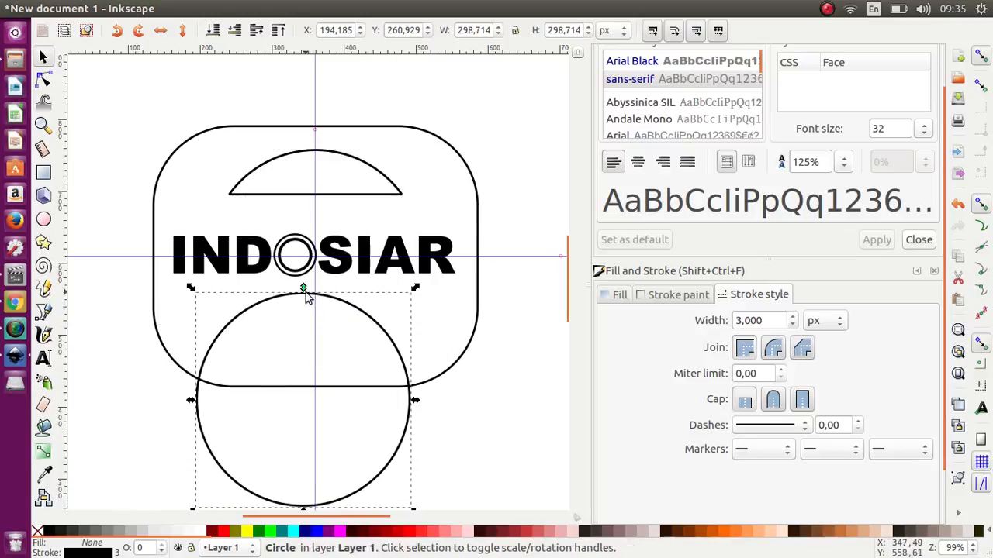
left_click_drag(328, 303, 348, 162)
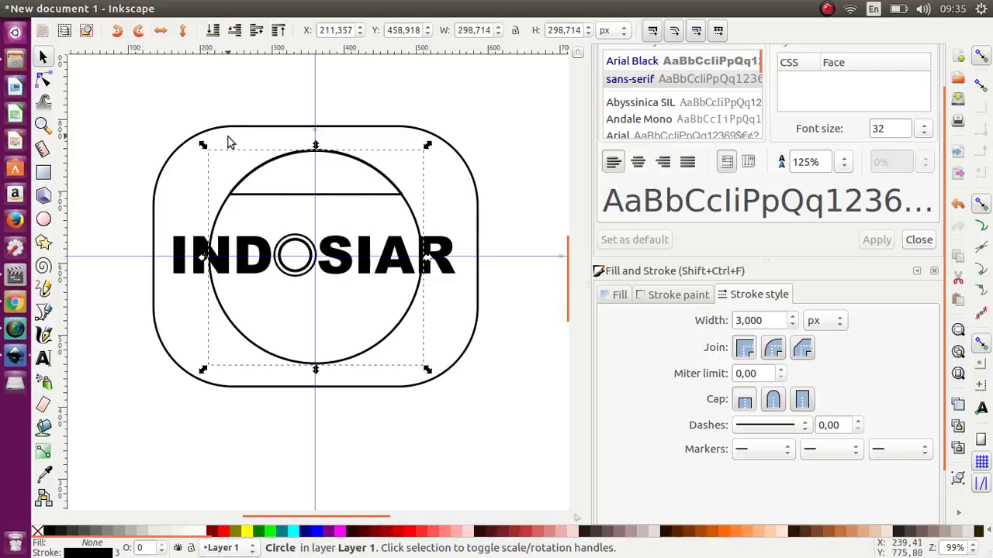
Draw a rectangle about 334 px wide and 43 px high across the large circle, between the cap and the INDOSIAR lettering.
scroll(295, 195, "up", 2)
scroll(324, 234, "up", 3)
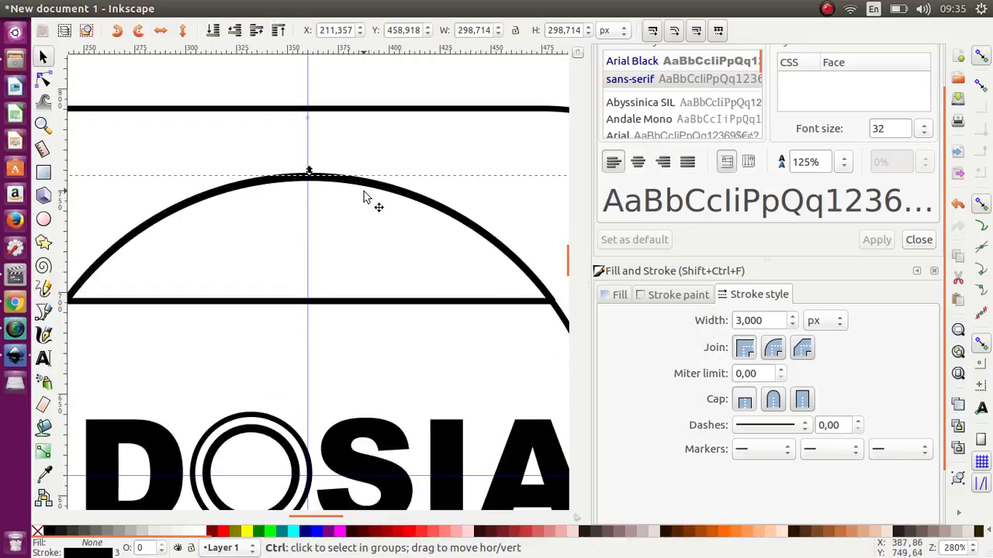
scroll(362, 197, "down", 1)
left_click(44, 172)
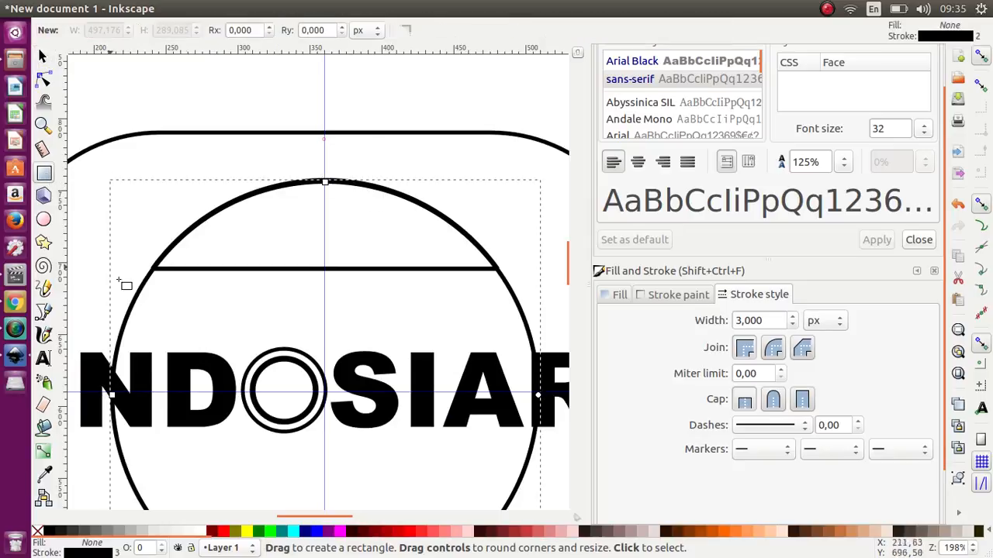
left_click_drag(82, 271, 563, 334)
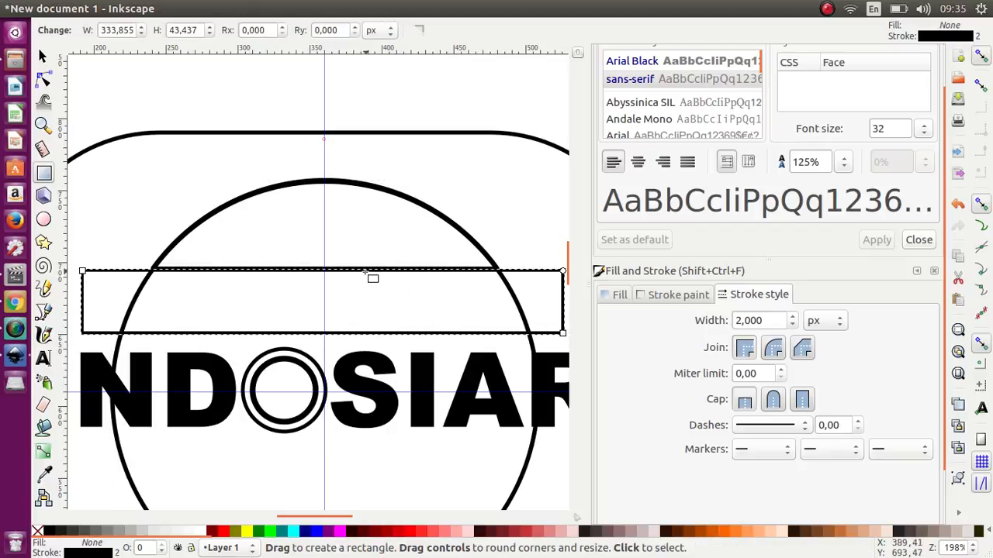
Stretch the rectangle downward past its lower edge to about 200 px high, covering the circle from just above the lettering to below its base.
scroll(349, 276, "down", 2)
scroll(349, 277, "up", 1)
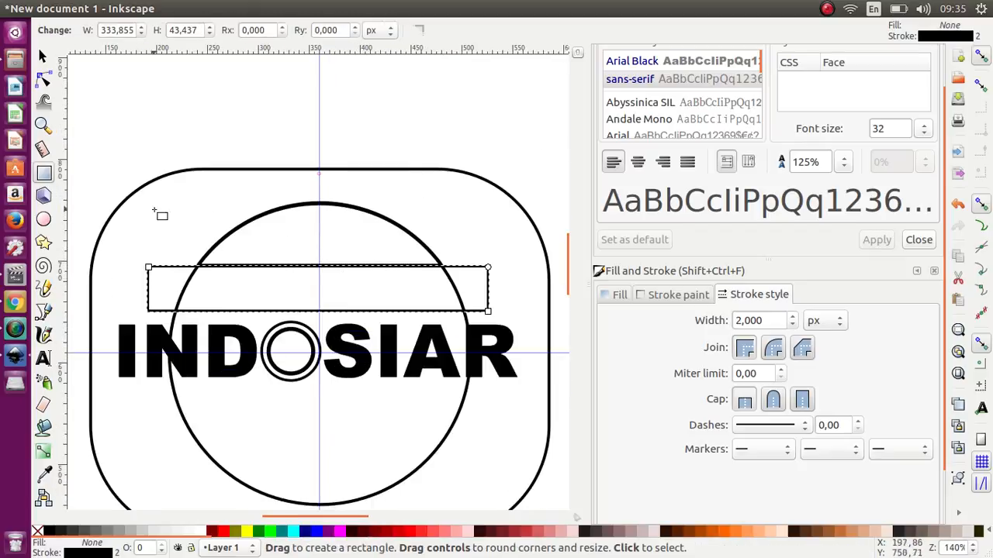
left_click(43, 56)
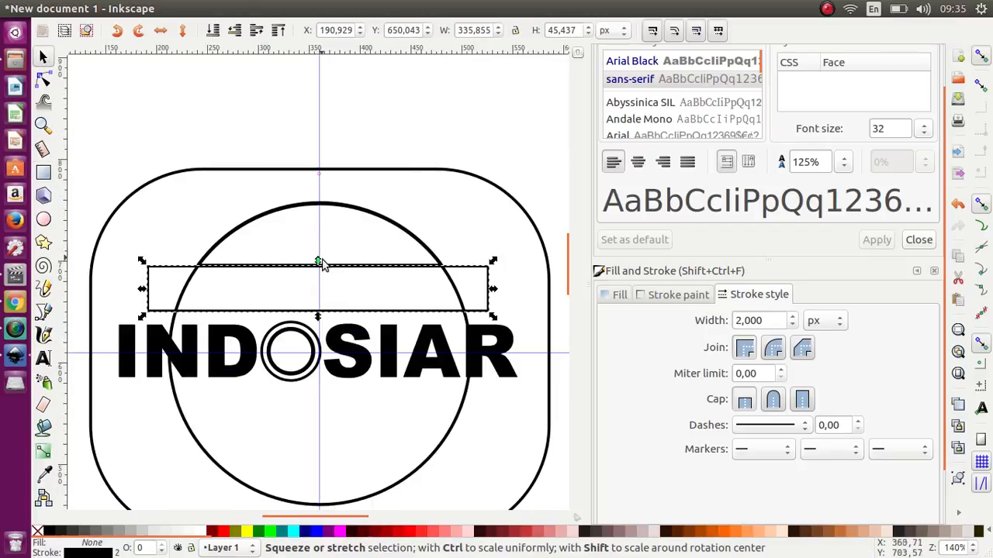
left_click_drag(319, 261, 347, 515)
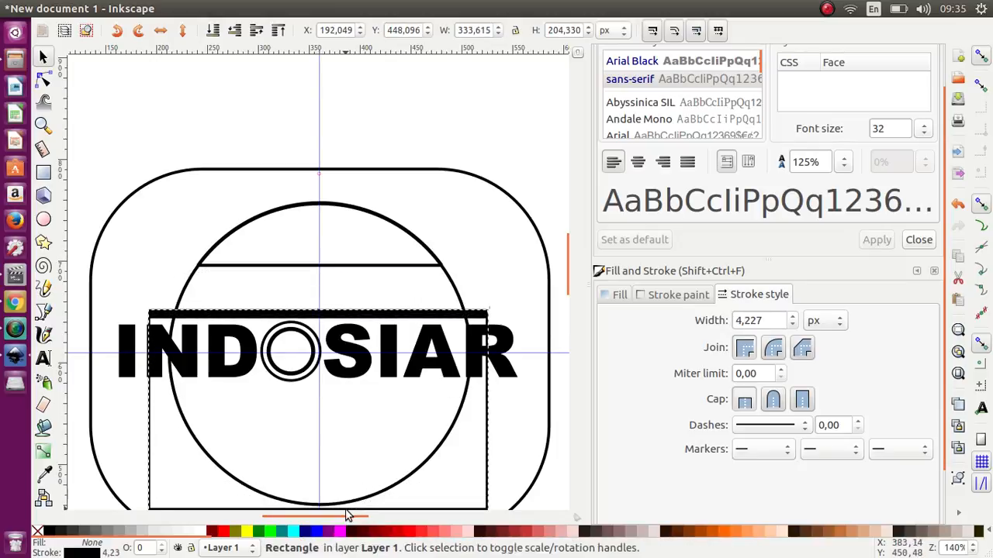
scroll(392, 405, "down", 2)
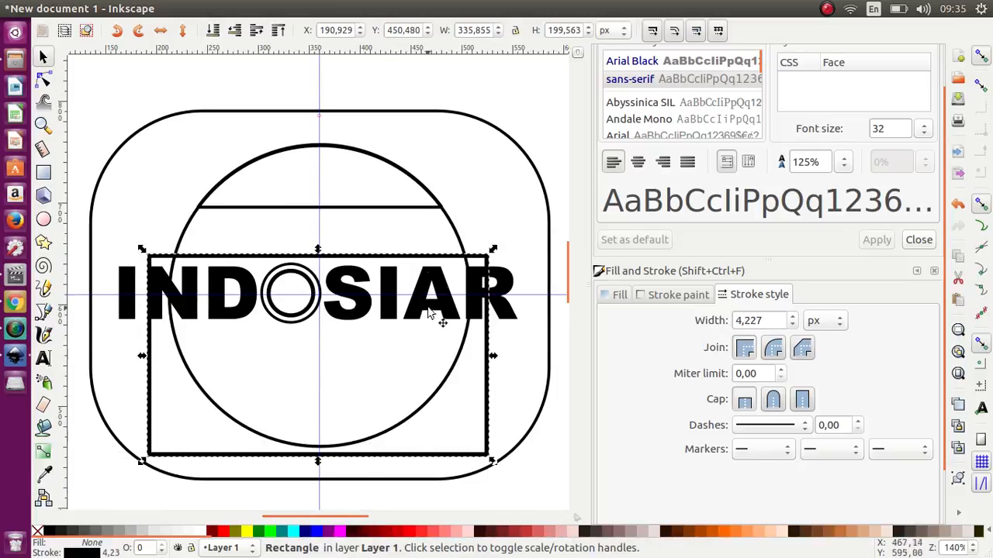
Subtract the rectangle from the large circle with the Difference operation, leaving only the dome above the lettering.
left_click(456, 232, "ctrl")
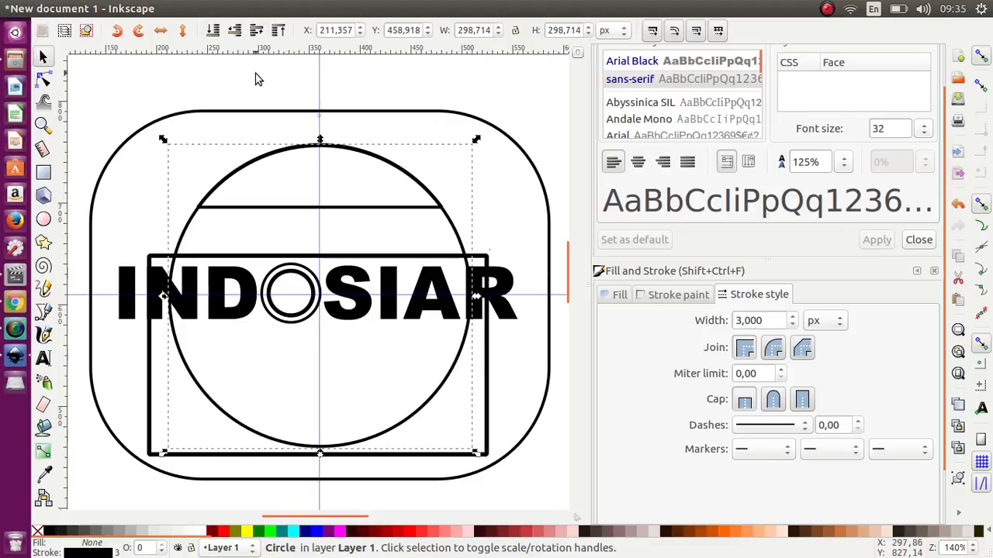
left_click(151, 407, "shift")
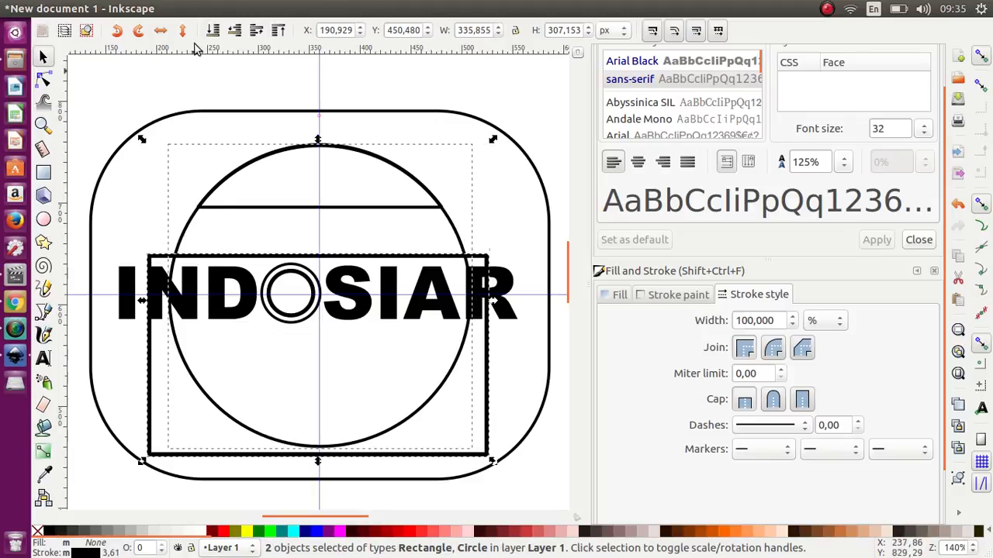
left_click(231, 8)
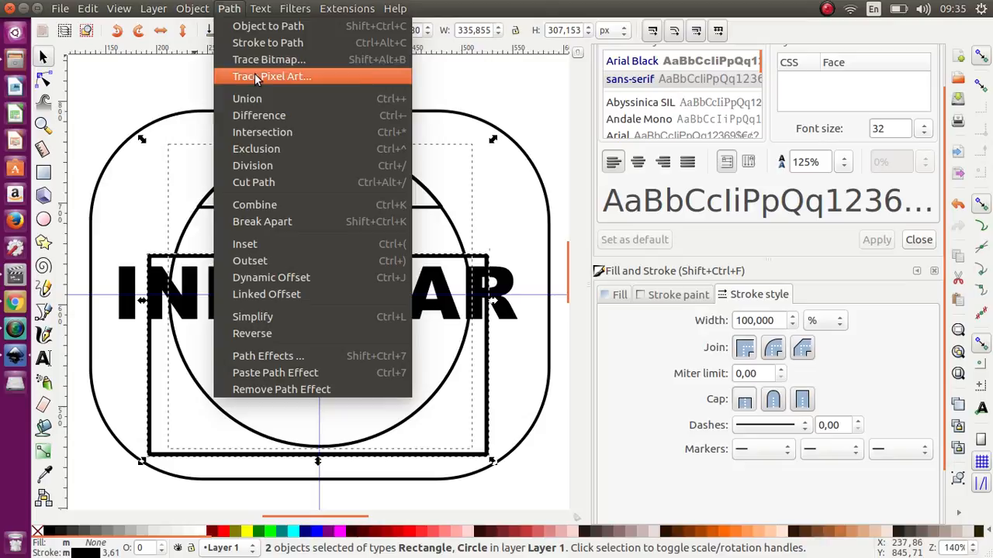
left_click(273, 114)
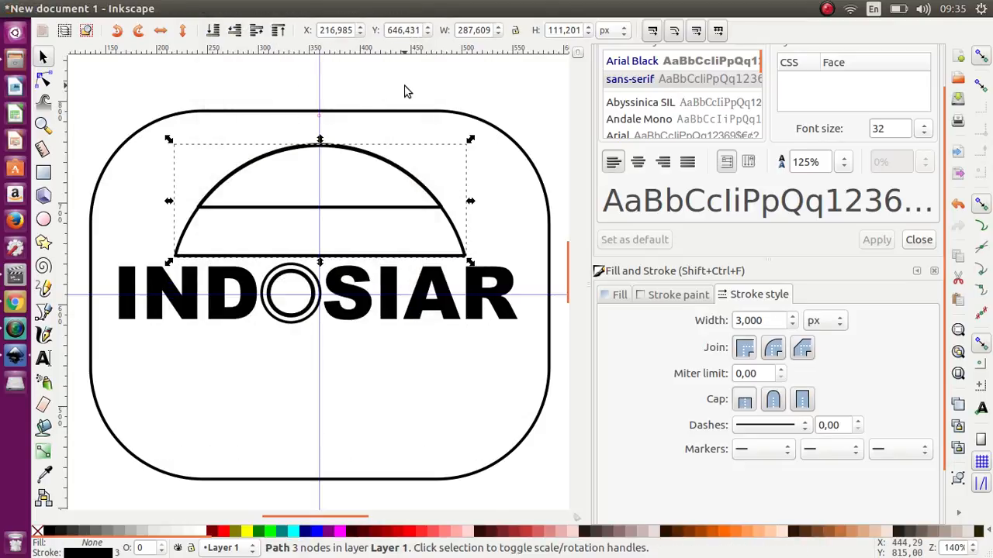
left_click(126, 119)
Draw a rectangle about 432 px wide and 119 px high over the cap, with its lower edge slightly below the cap's straight edge.
left_click(43, 174)
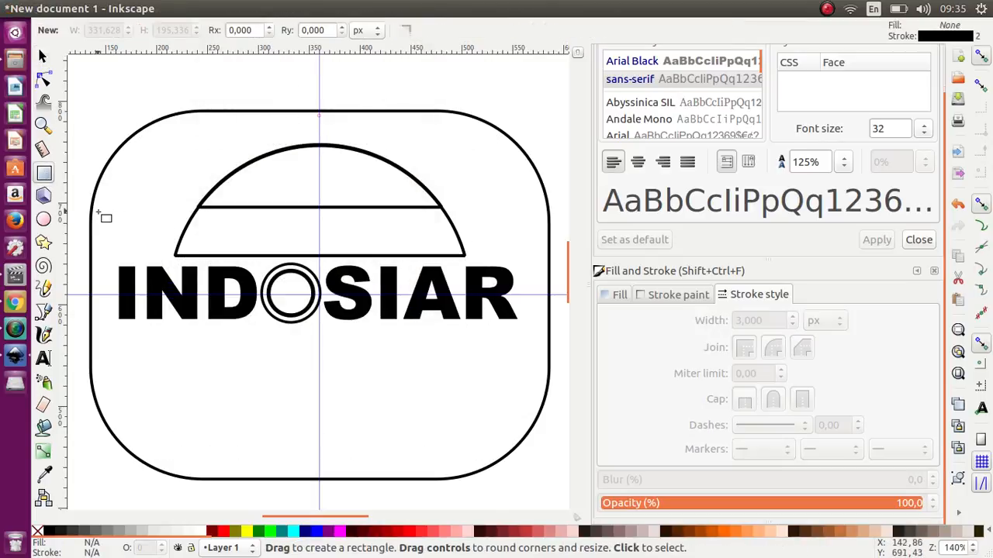
mouse_move(83, 214)
left_mouse_down()
mouse_move(321, 171)
mouse_move(525, 107)
mouse_move(523, 92)
left_mouse_up()
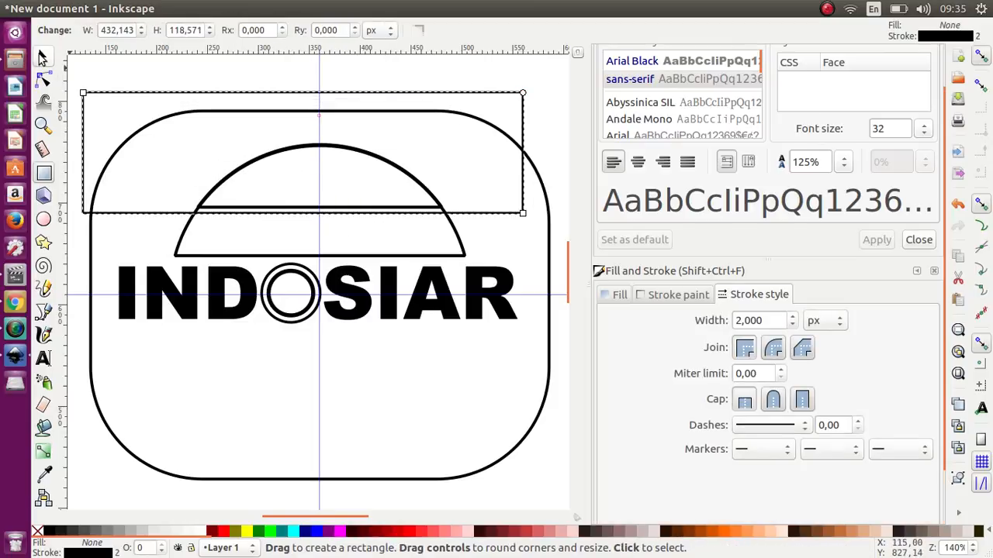
left_click(43, 57)
left_click_drag(299, 221, 335, 226)
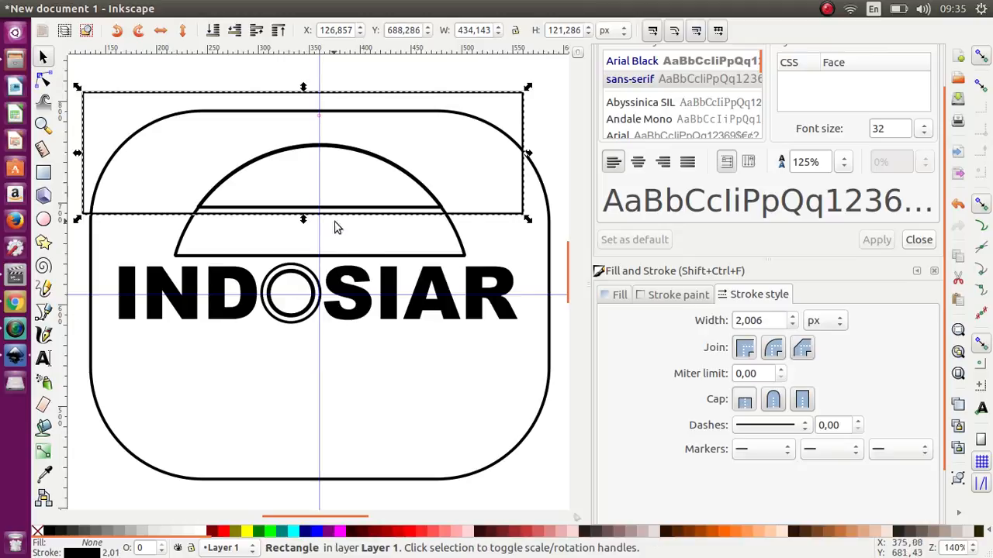
Subtract the new rectangle from the larger dome with the Difference operation, leaving a separate band under the cap.
key("shift")
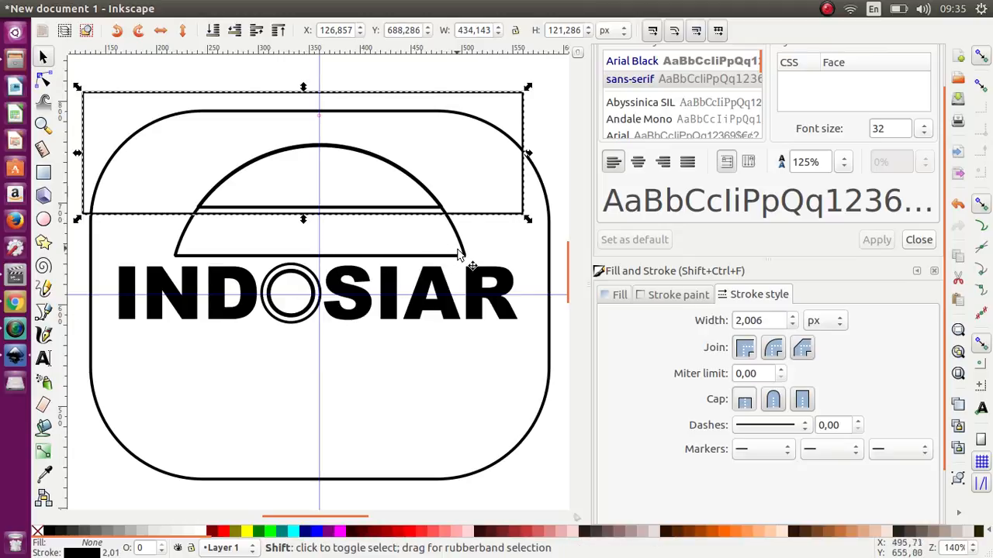
left_click(461, 244, "shift")
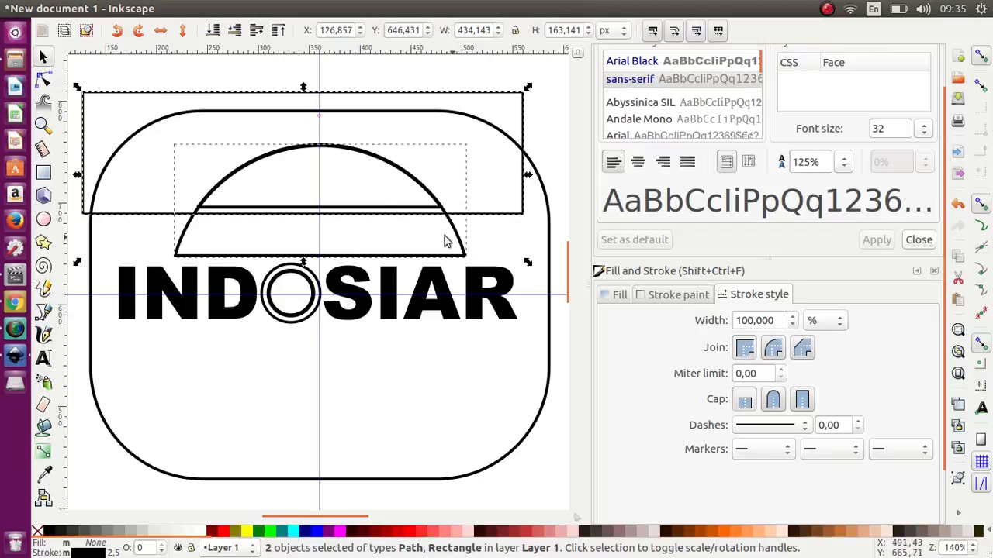
mouse_move(274, 6)
left_click(233, 10)
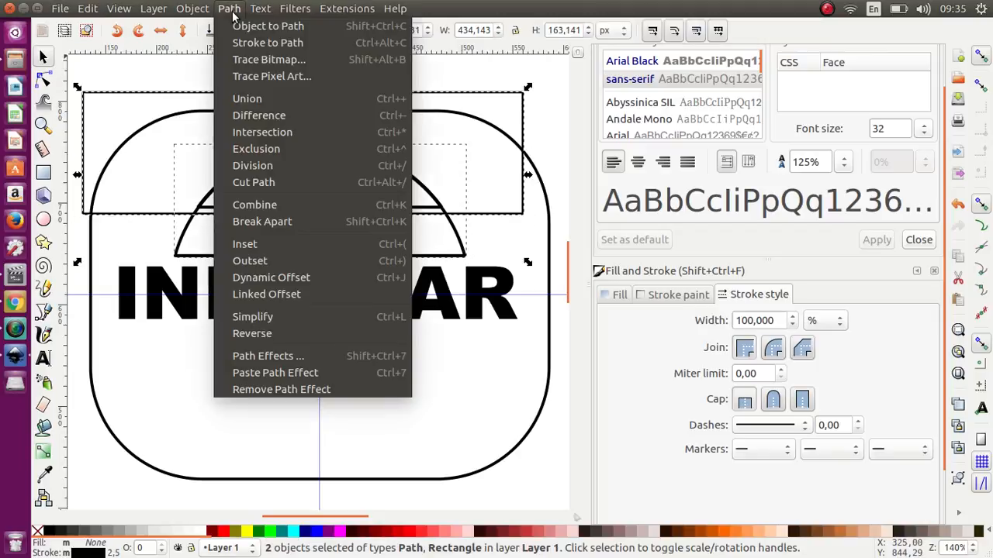
left_click(275, 117)
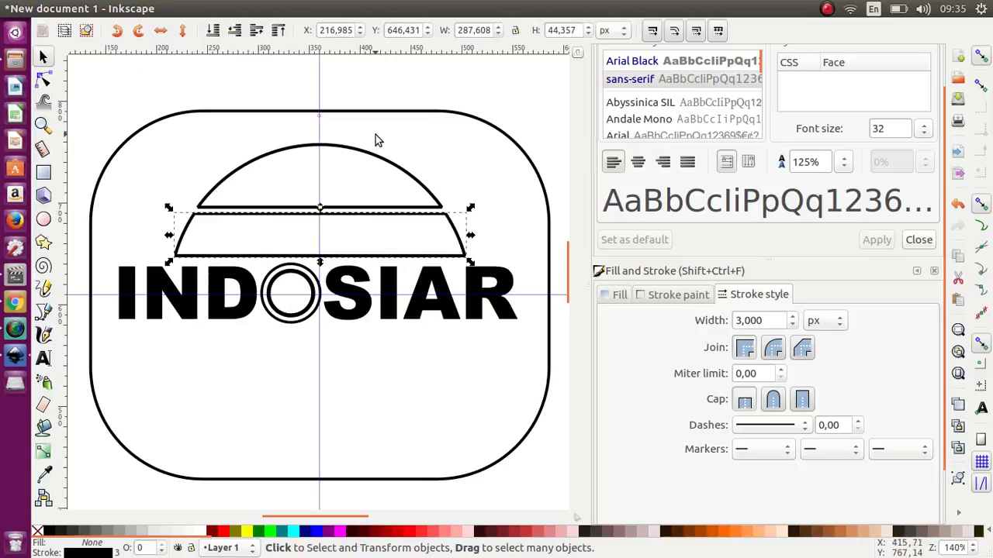
left_click(375, 90)
Duplicate the cap and band, flip the copies vertically, and move them below the INDOSIAR lettering to mirror the upper pair.
left_click_drag(489, 79, 151, 284)
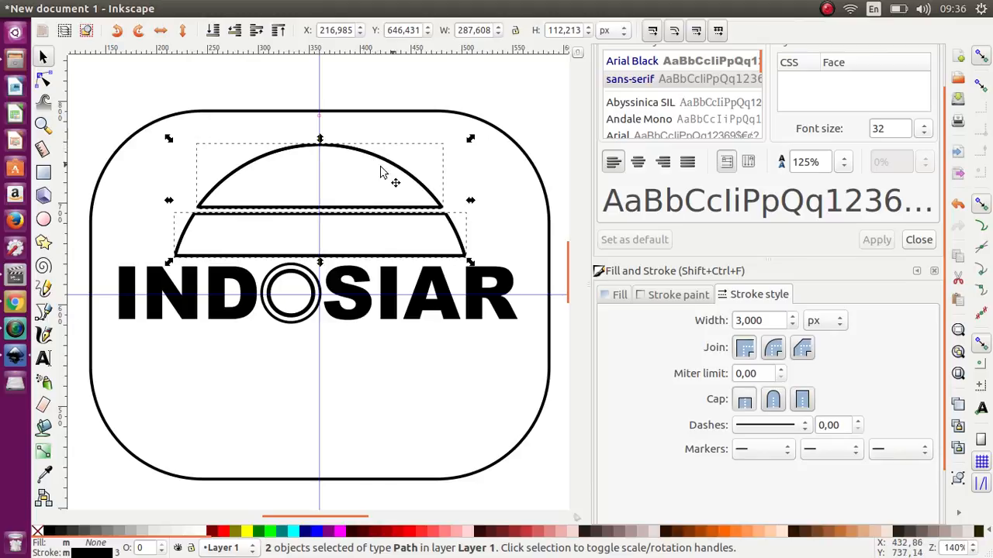
left_click(419, 189)
left_click_drag(470, 139, 158, 263)
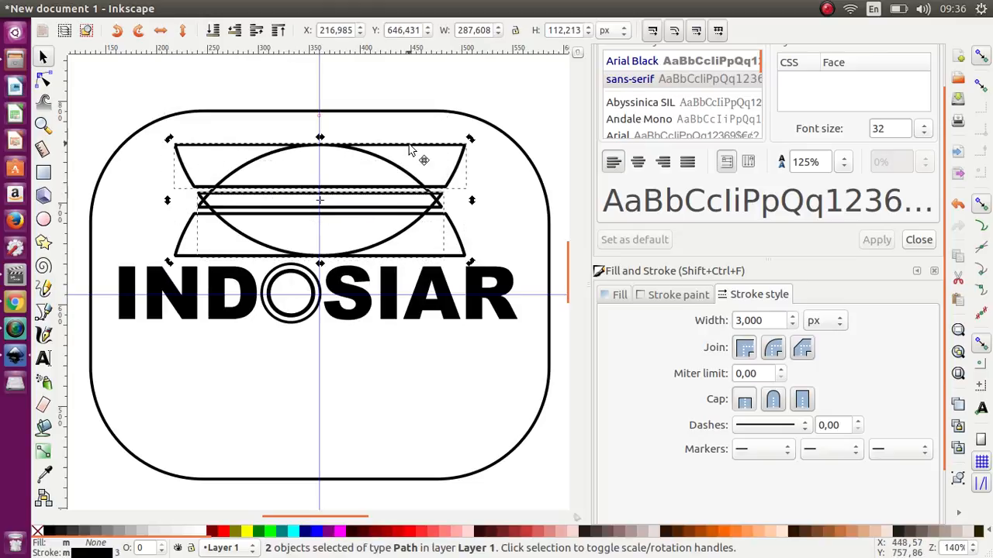
left_click_drag(411, 149, 409, 351)
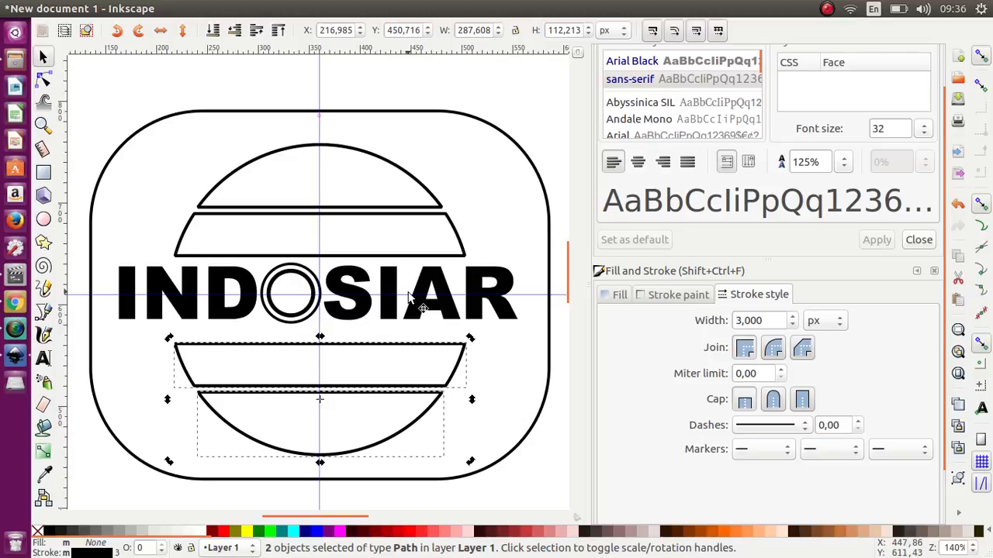
Select the upper cap and band together and nudge them up 10 px to even out the gap around the lettering.
left_click(415, 219, "shift")
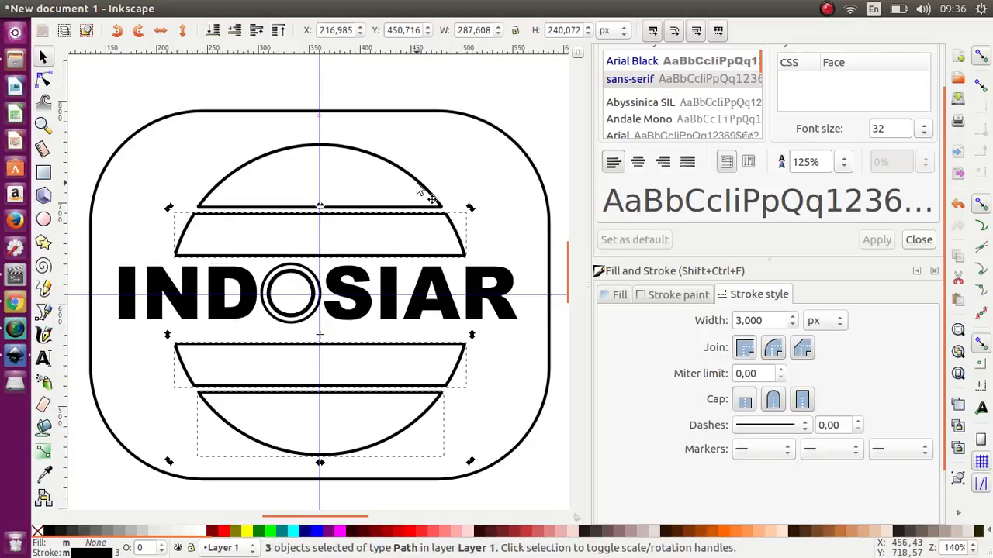
left_click(417, 190)
left_click(419, 223, "shift")
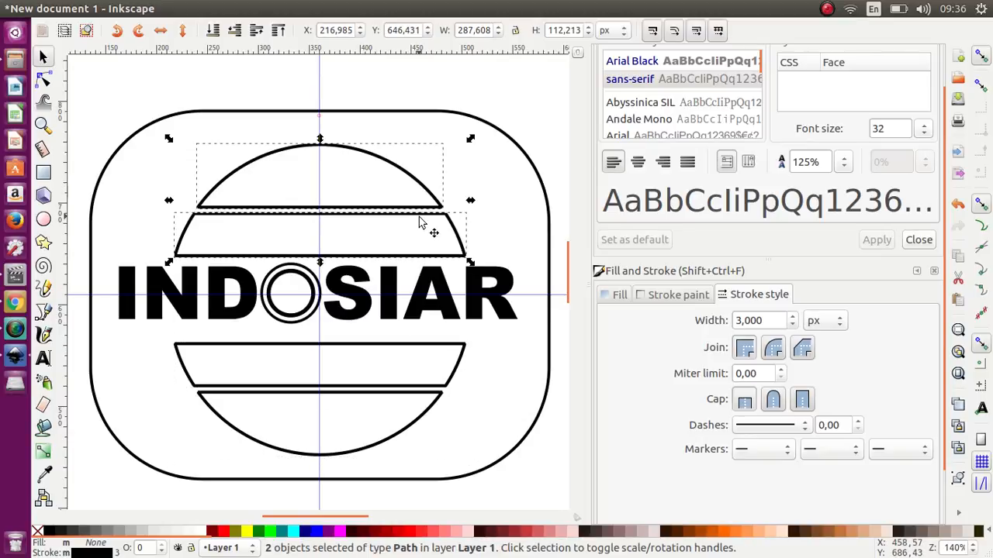
key("Up")
key("Up")
key("Up")
key("Up")
key("Up")
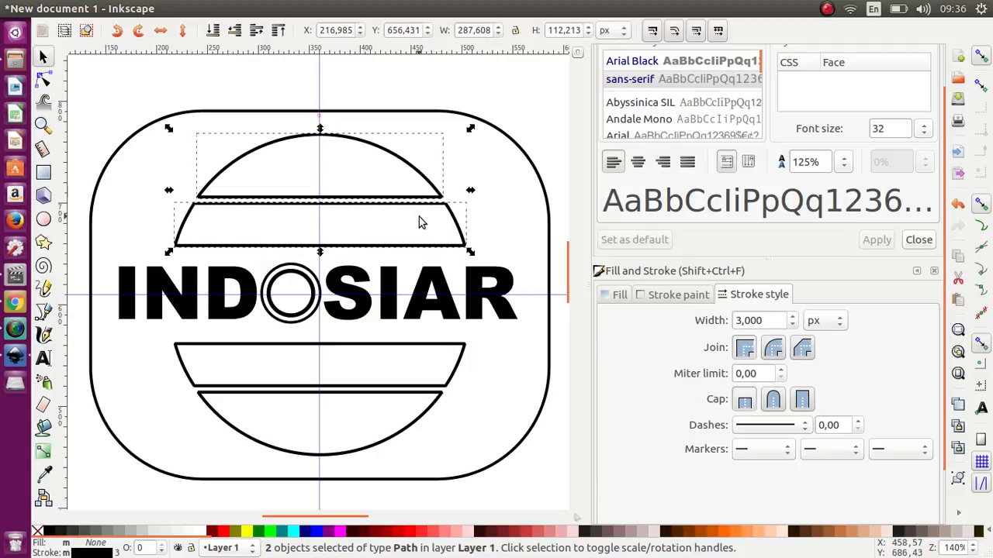
Enlarge the INDOSIAR lettering and its ringed O proportionally about their centre until they reach the frame's sides.
scroll(438, 252, "down", 1)
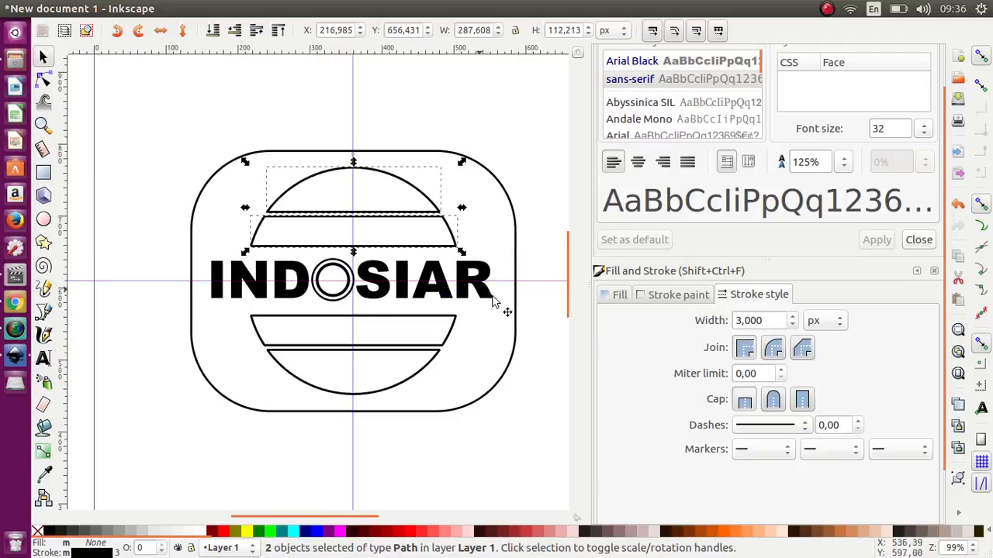
mouse_move(541, 318)
left_mouse_down()
mouse_move(210, 250)
mouse_move(155, 253)
left_mouse_up()
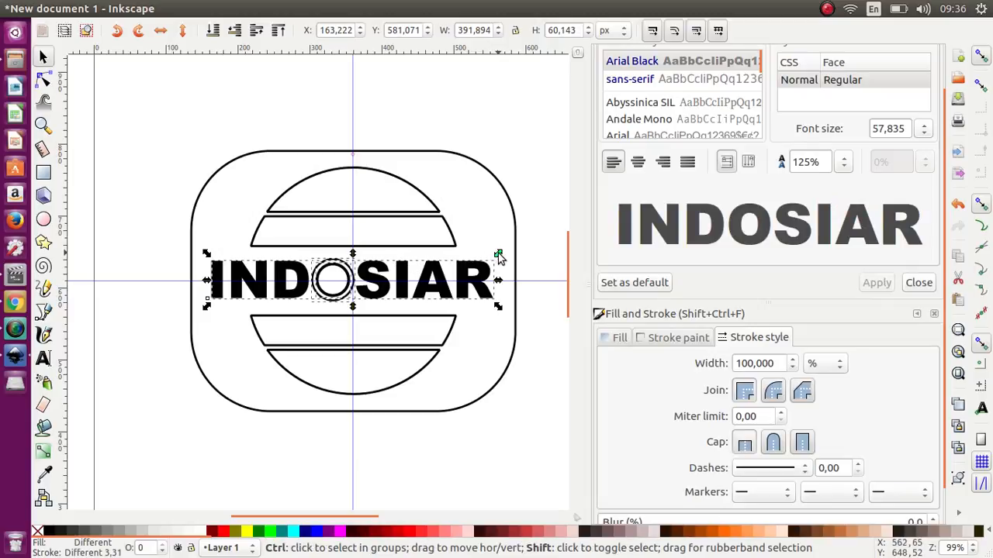
left_click_drag(499, 256, 525, 237)
Widen the rounded frame symmetrically about its centre to about 500 px so it encloses the enlarged lettering.
left_click(518, 283)
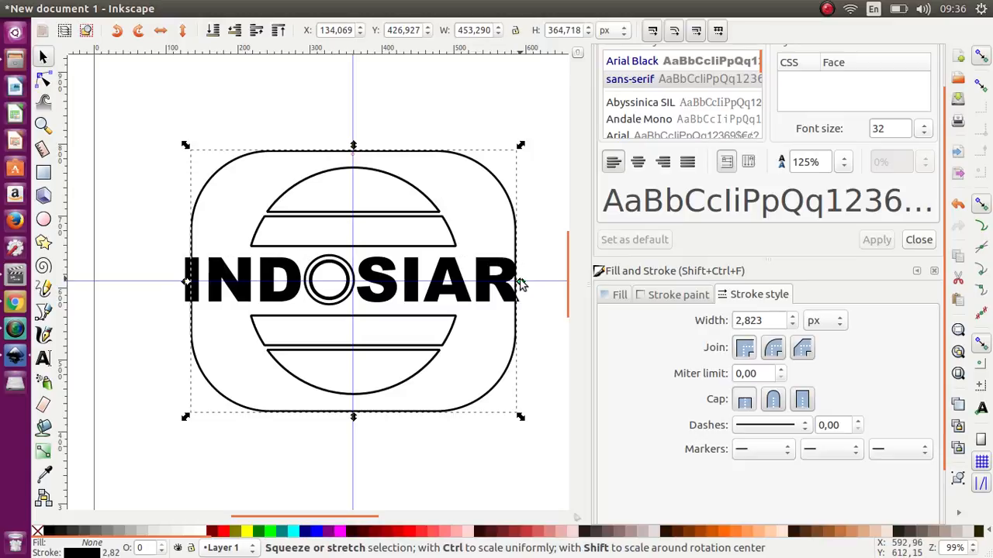
left_click_drag(521, 283, 536, 279)
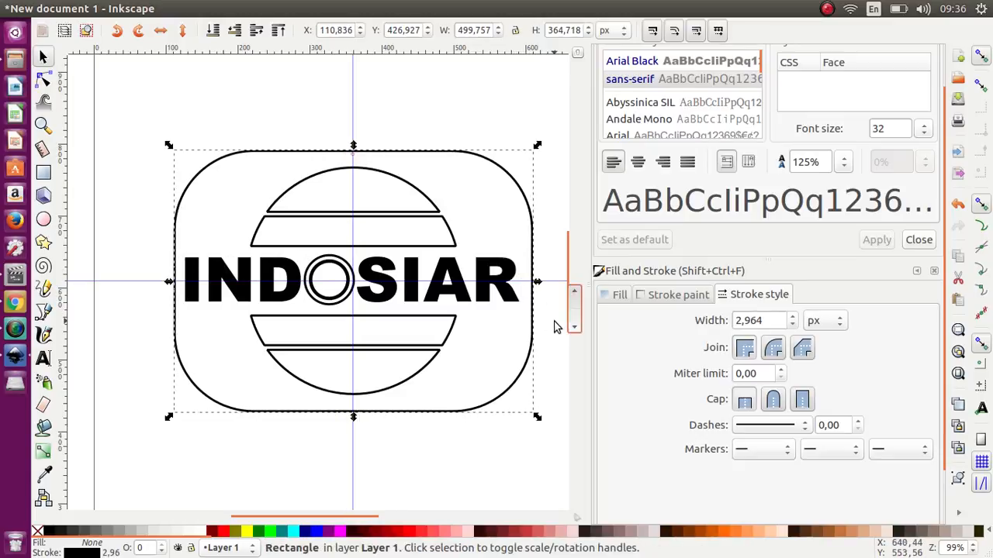
left_click(554, 327)
Remove the horizontal and vertical guides from the canvas.
scroll(359, 295, "down", 2)
scroll(463, 337, "up", 1)
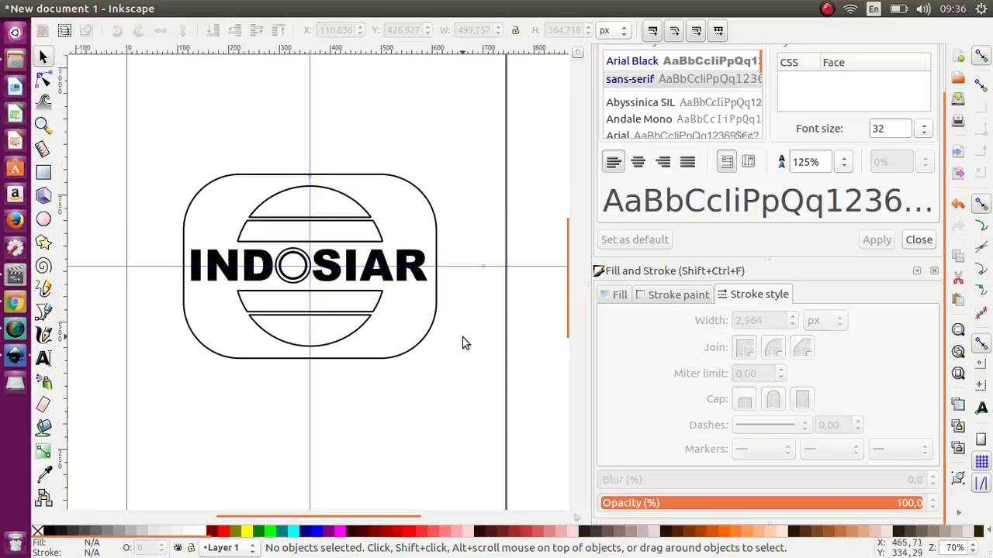
left_click_drag(498, 267, 474, 21)
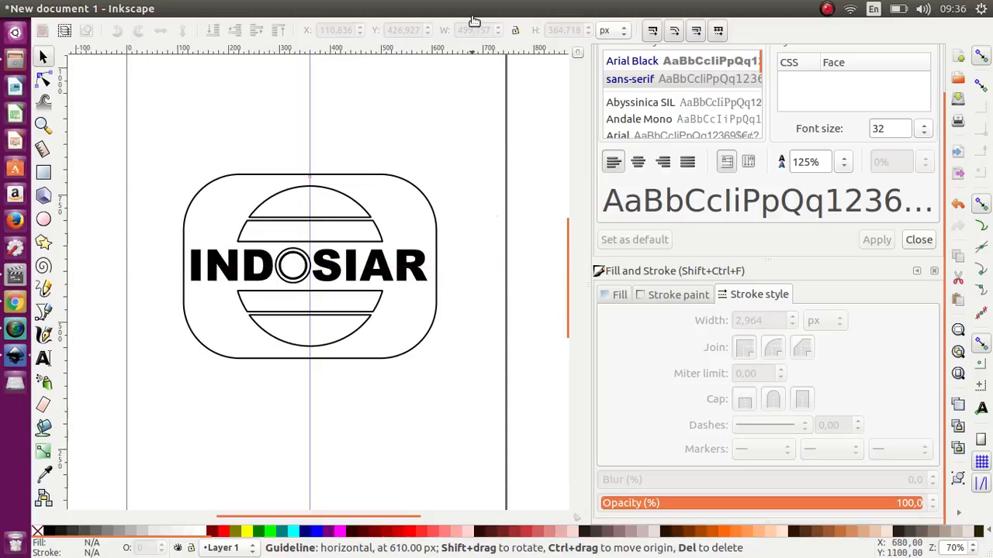
left_click_drag(308, 158, 65, 225)
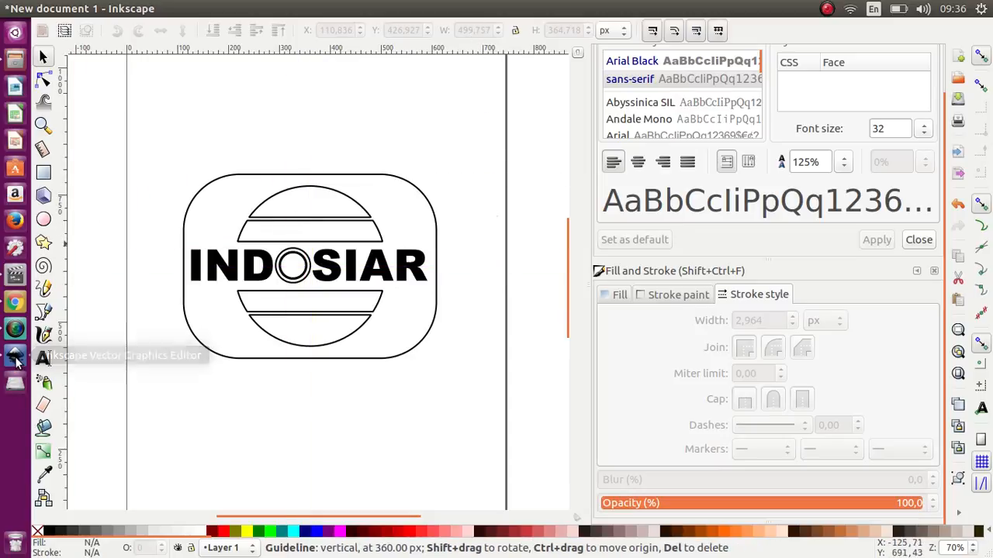
Check the reference logo images in Chrome and fill the circle's upper and lower caps with red in Inkscape.
left_click(15, 305)
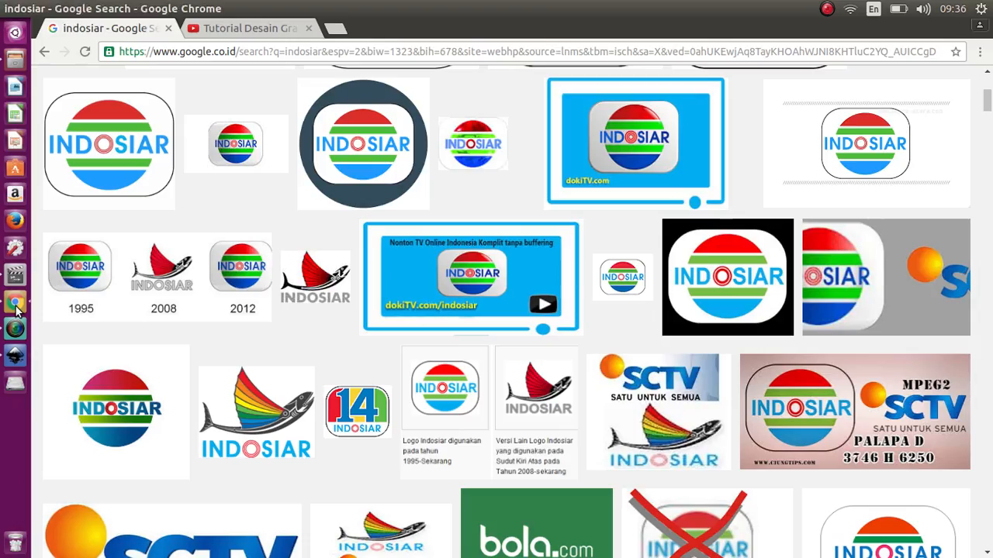
left_click(15, 355)
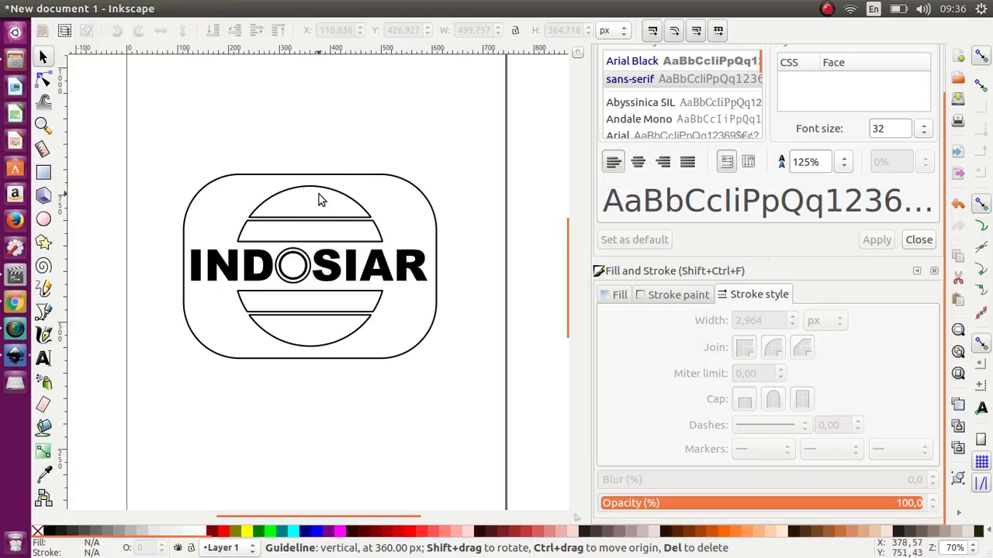
left_click(324, 194)
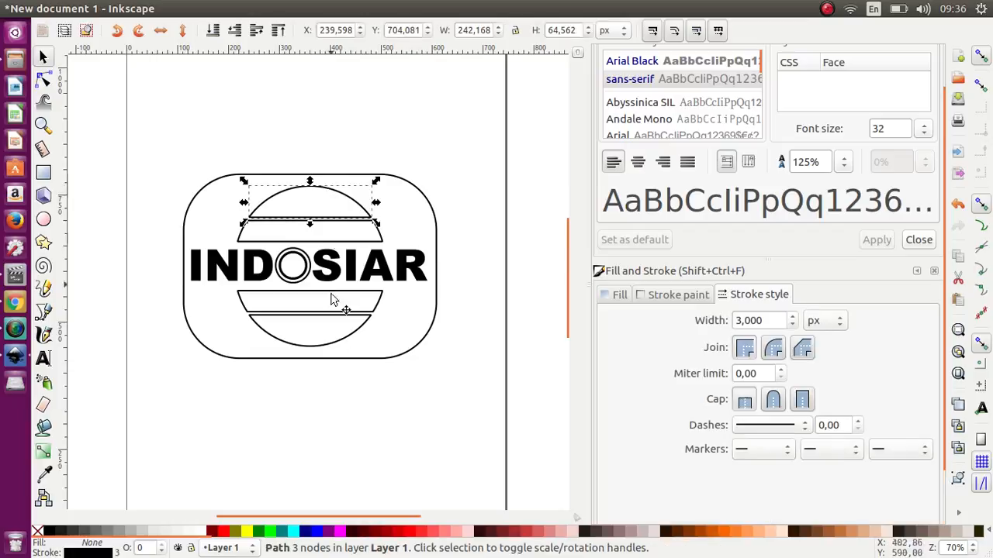
left_click(339, 346, "shift")
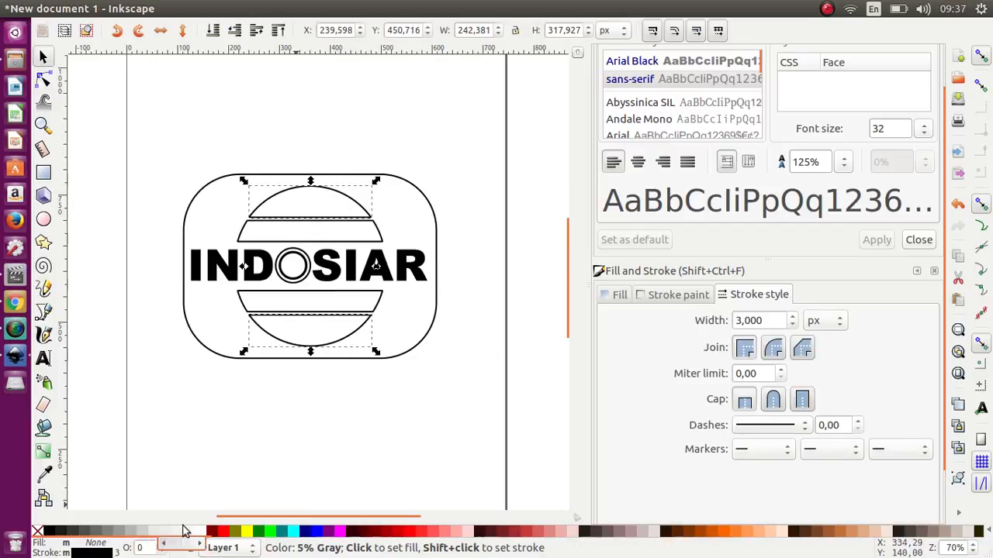
left_click(224, 532)
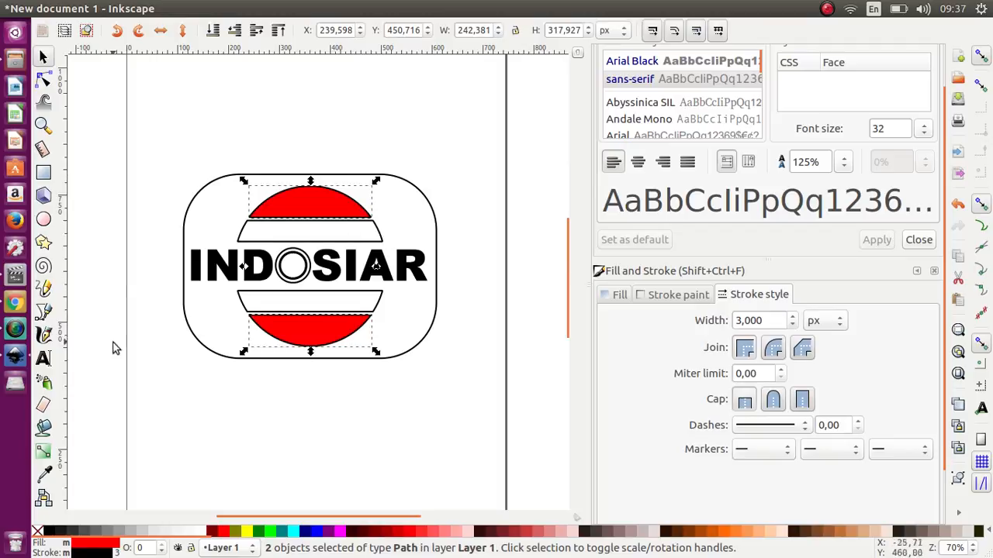
Fill the band above the lettering with blue (#0000FF) and the band below it with bright green.
left_click(337, 254)
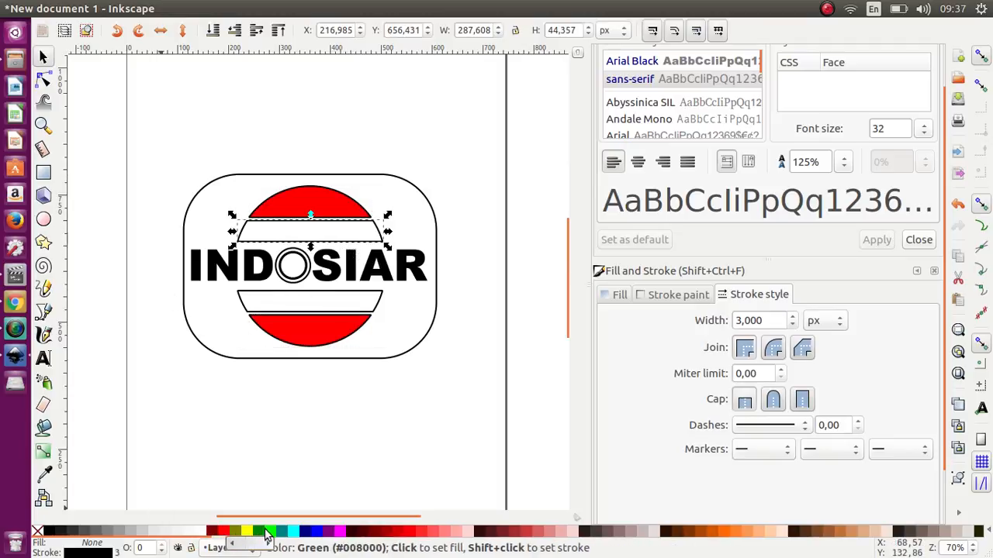
left_click(316, 536)
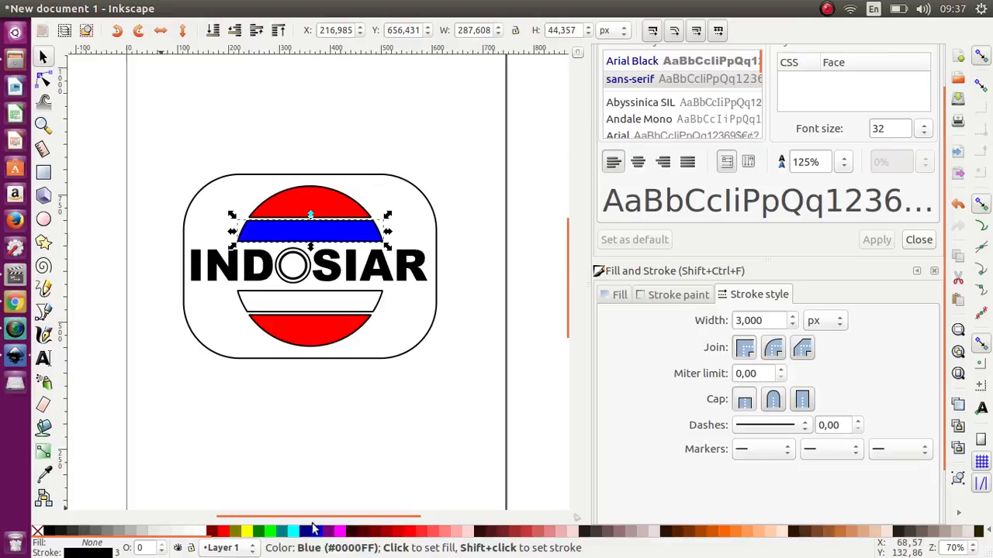
left_click(335, 295)
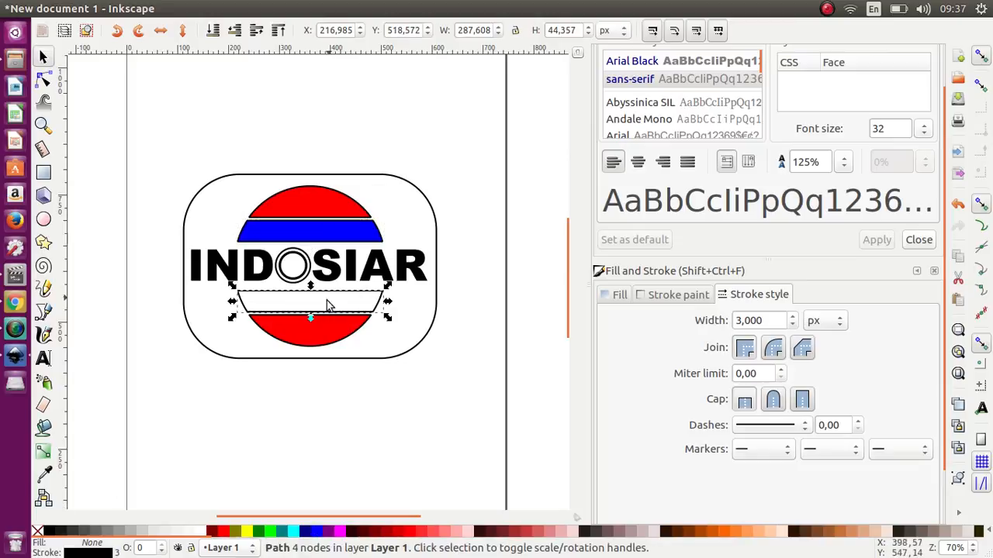
left_click(271, 532)
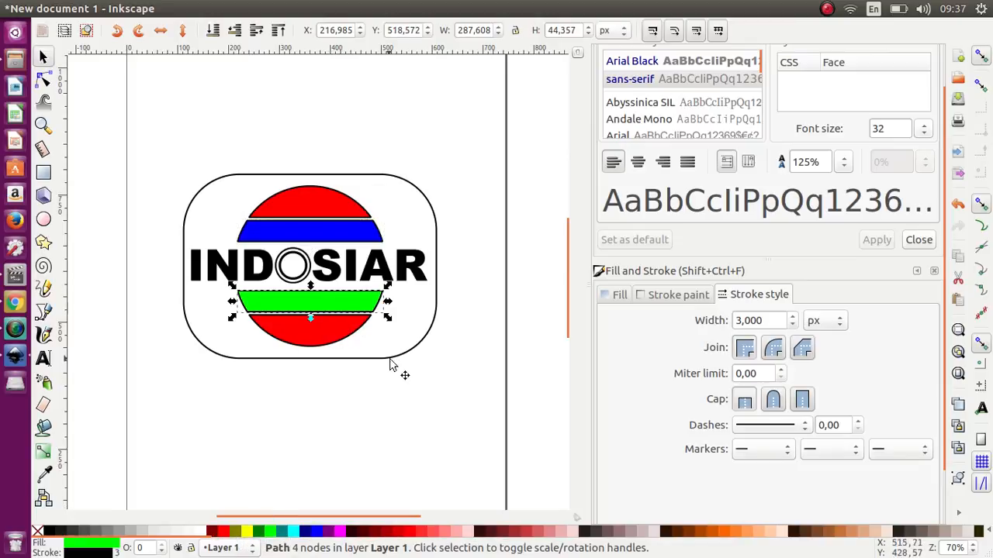
Remove the stroke paint from both caps and both bands of the central circle.
left_click_drag(424, 373, 199, 290)
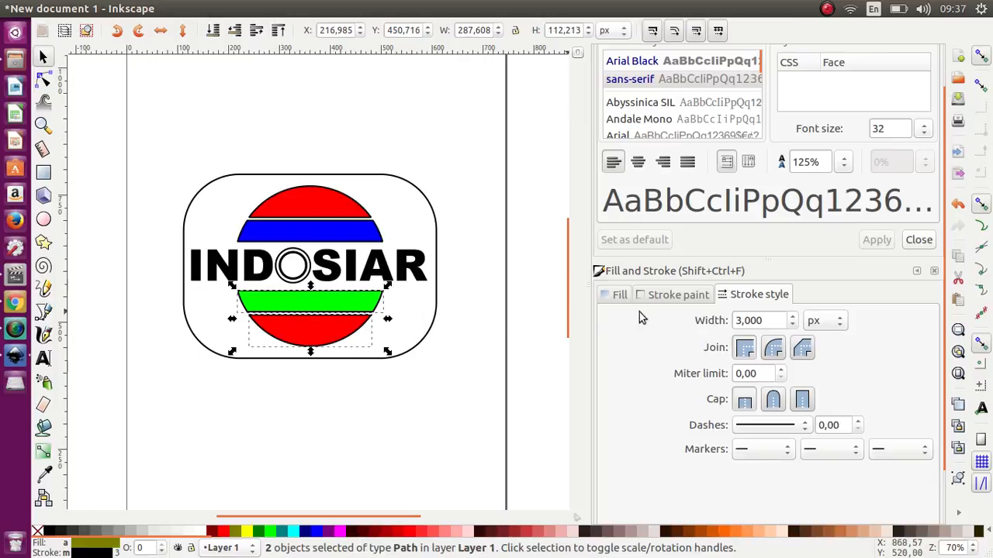
left_click(665, 298)
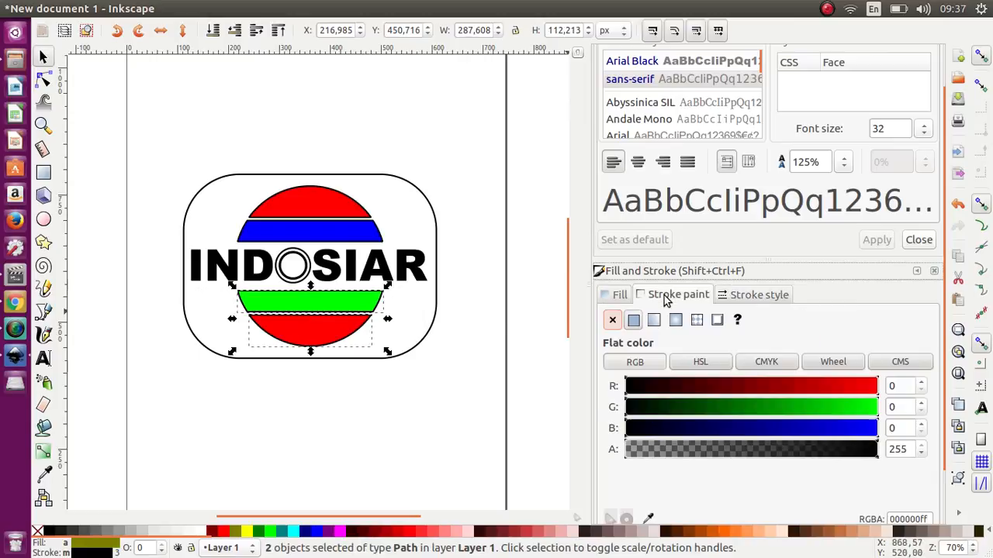
left_click(612, 320)
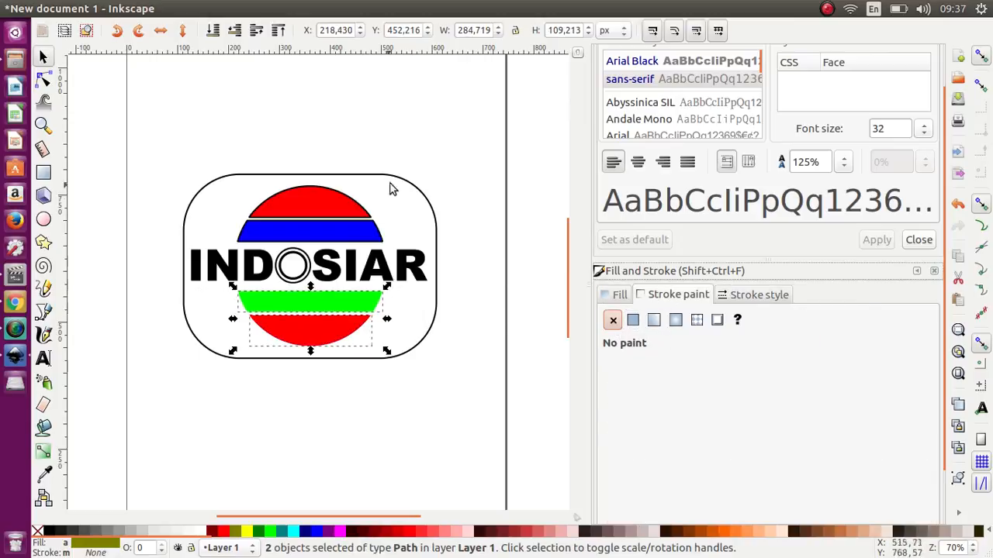
mouse_move(418, 145)
left_mouse_down()
mouse_move(357, 223)
mouse_move(225, 248)
mouse_move(216, 259)
left_mouse_up()
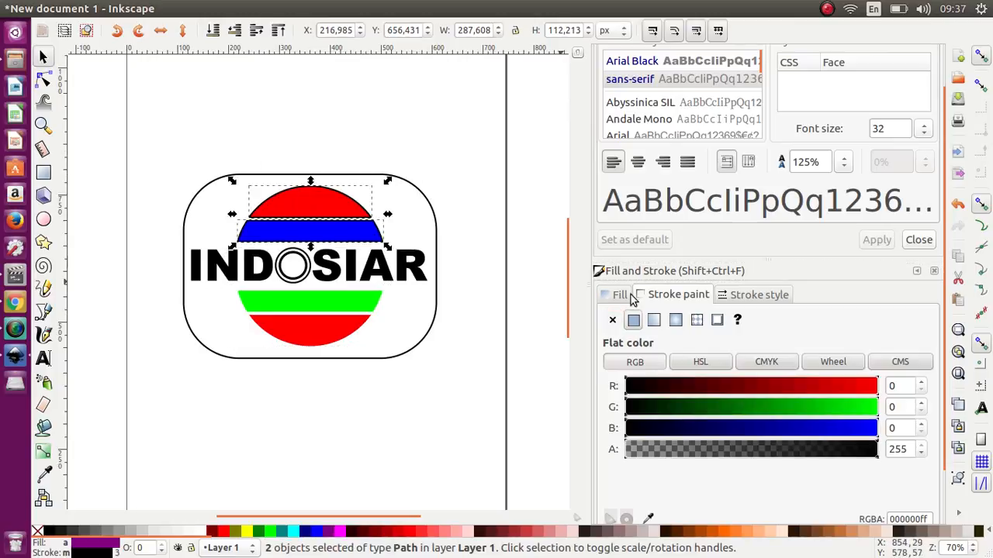
left_click(611, 320)
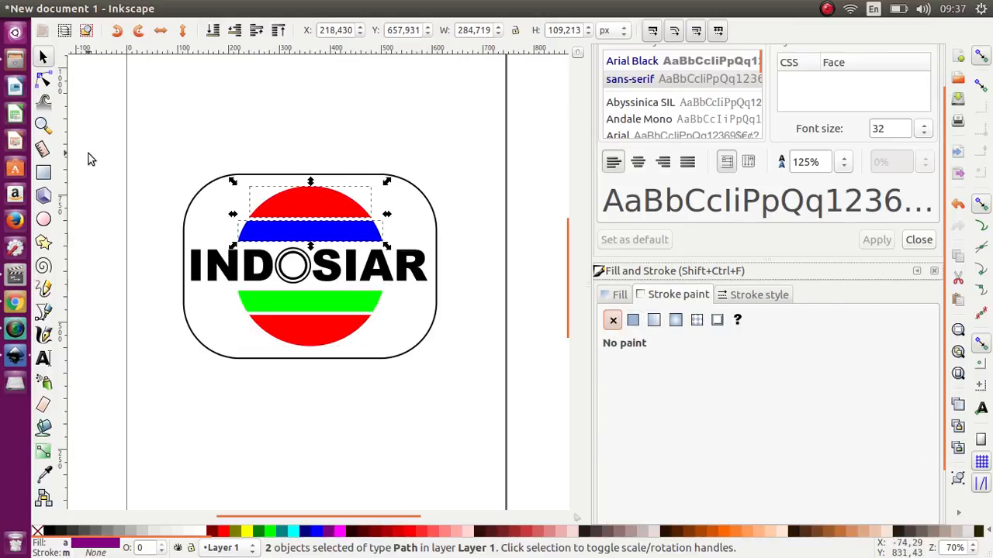
left_click(136, 226)
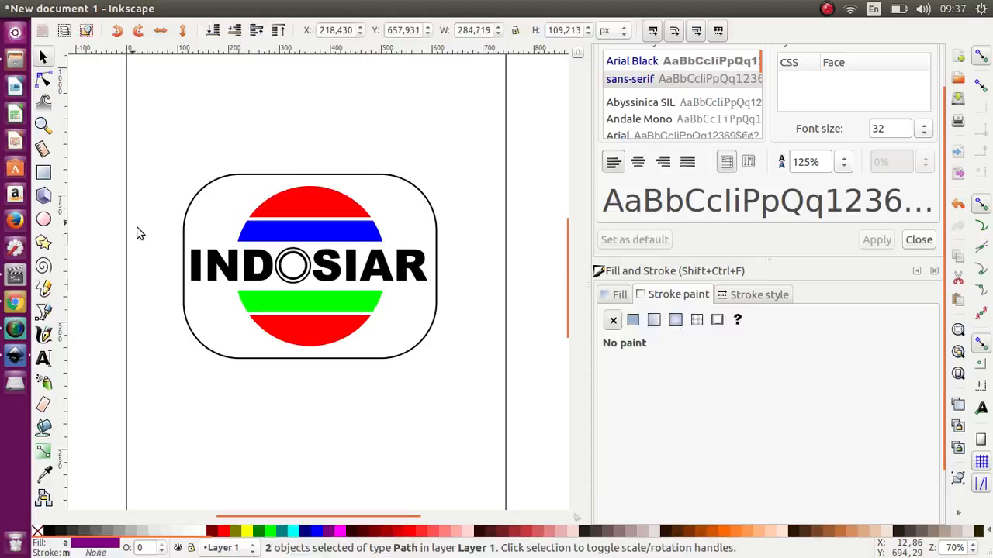
Colour only the letters SIAR in the INDOSIAR text cyan, checking the reference logo images in Chrome.
left_click(193, 265)
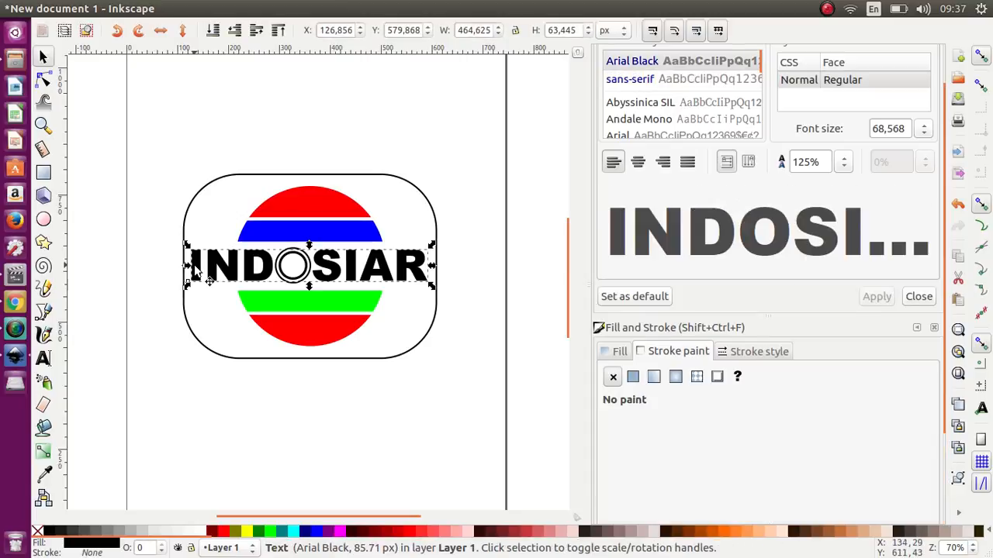
double_click(342, 275)
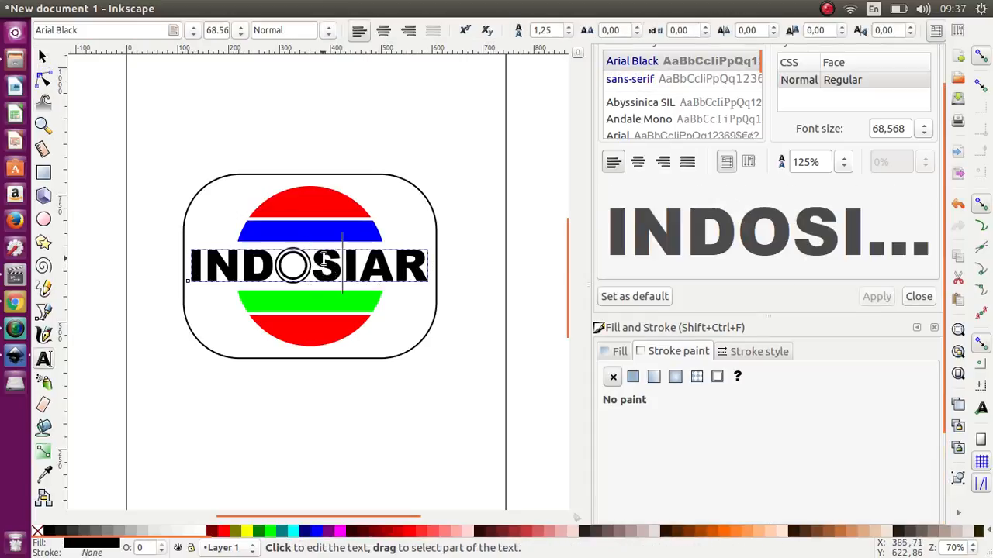
left_click_drag(316, 260, 437, 282)
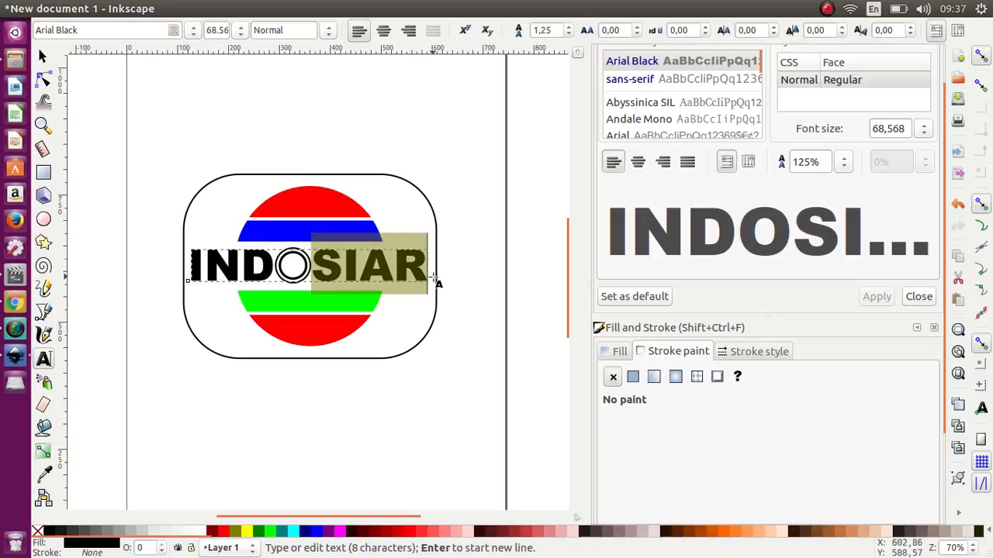
left_click(16, 305)
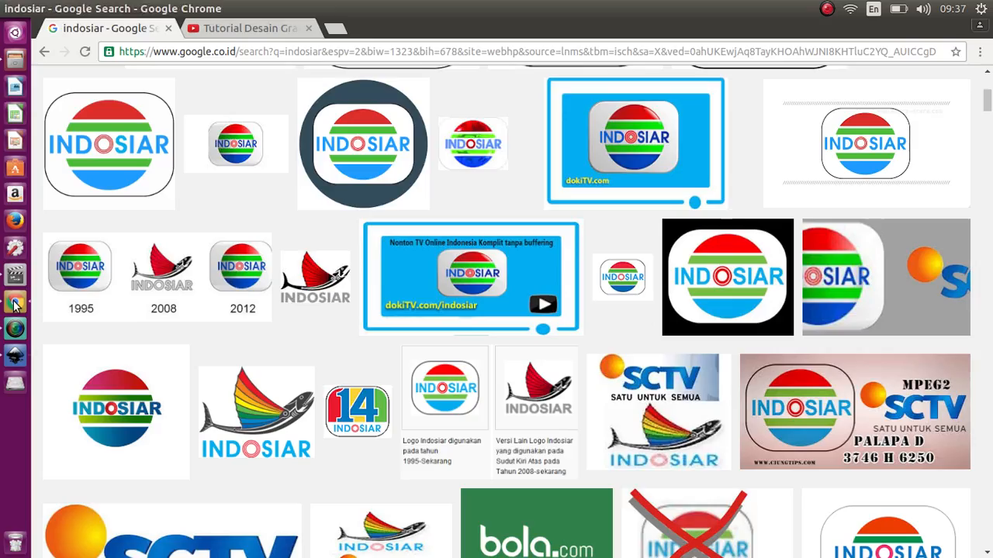
left_click(12, 358)
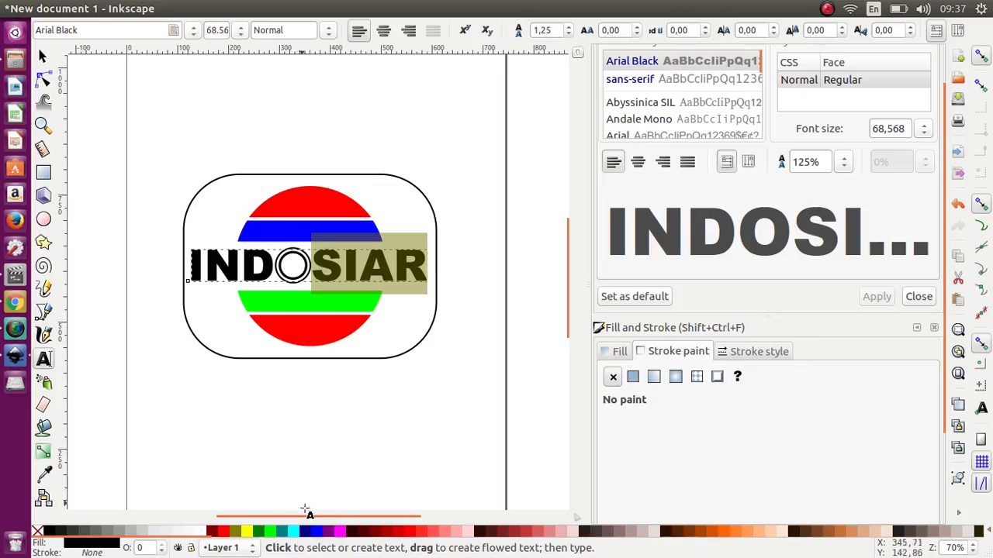
left_click(290, 532)
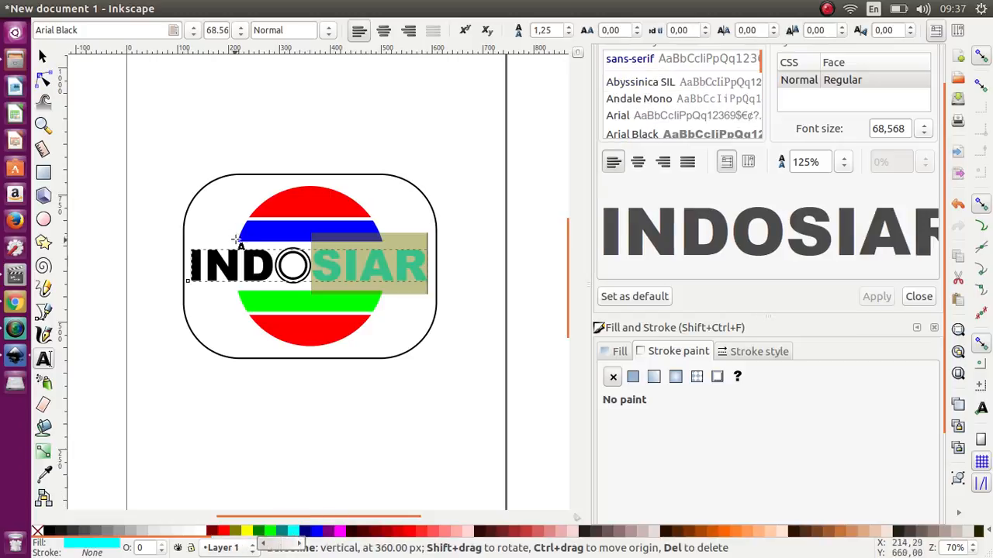
Colour the letters IND of the INDOSIAR text cyan.
left_click(270, 267)
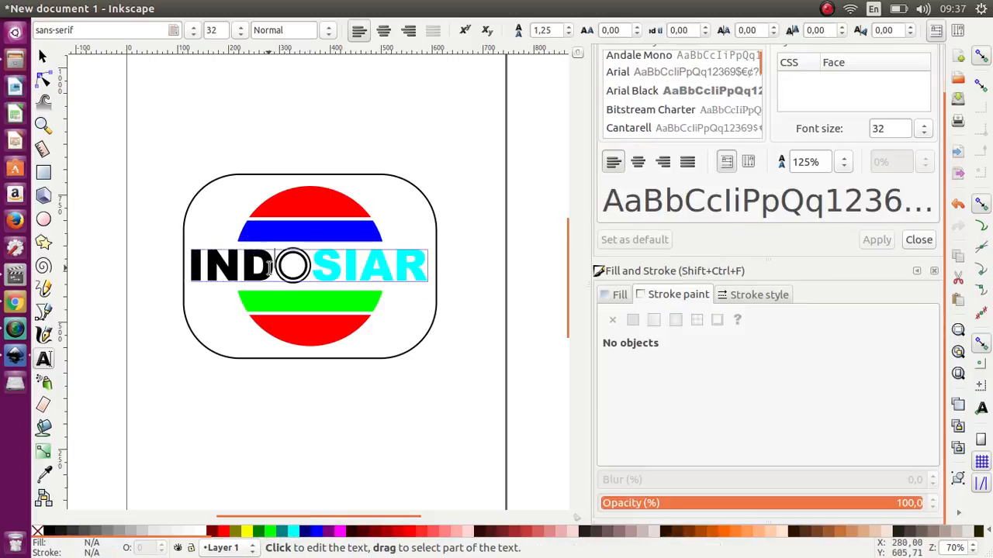
double_click(269, 268)
left_click(236, 267)
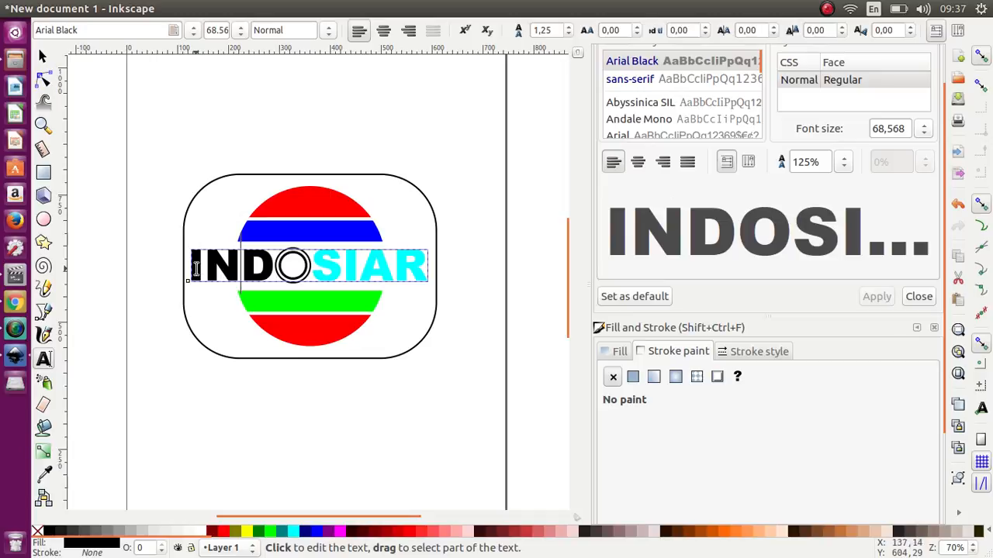
left_click_drag(203, 269, 271, 269)
left_click(208, 269)
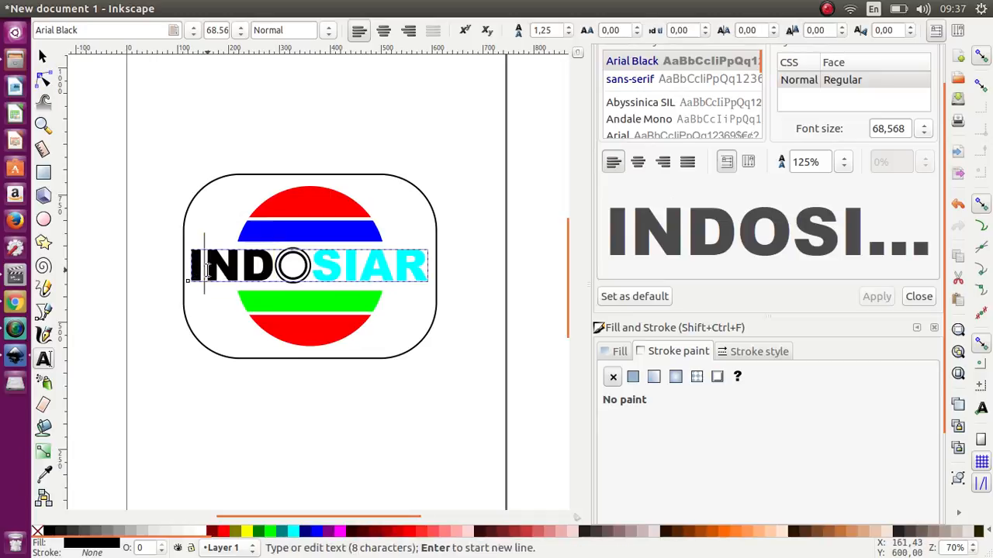
left_click_drag(189, 270, 266, 278)
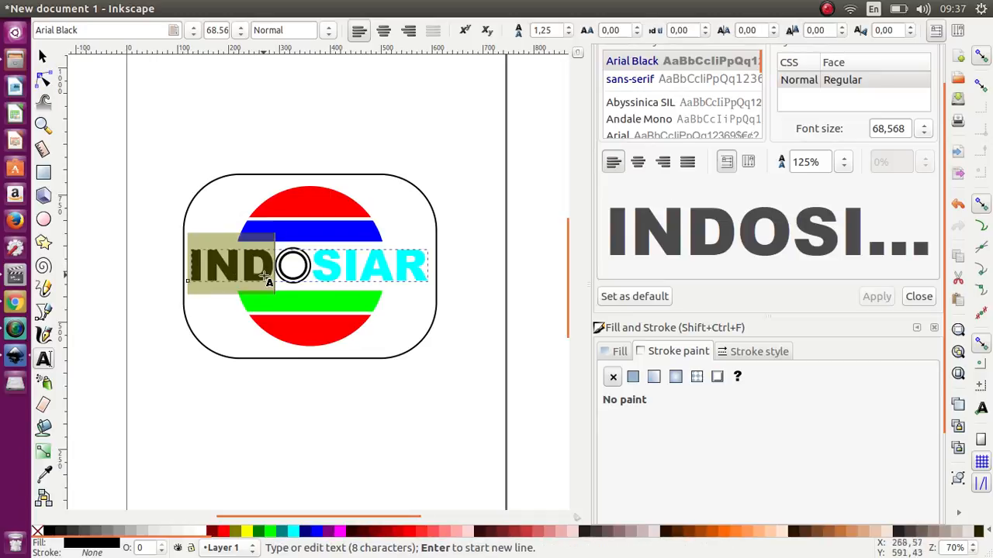
left_click(291, 534)
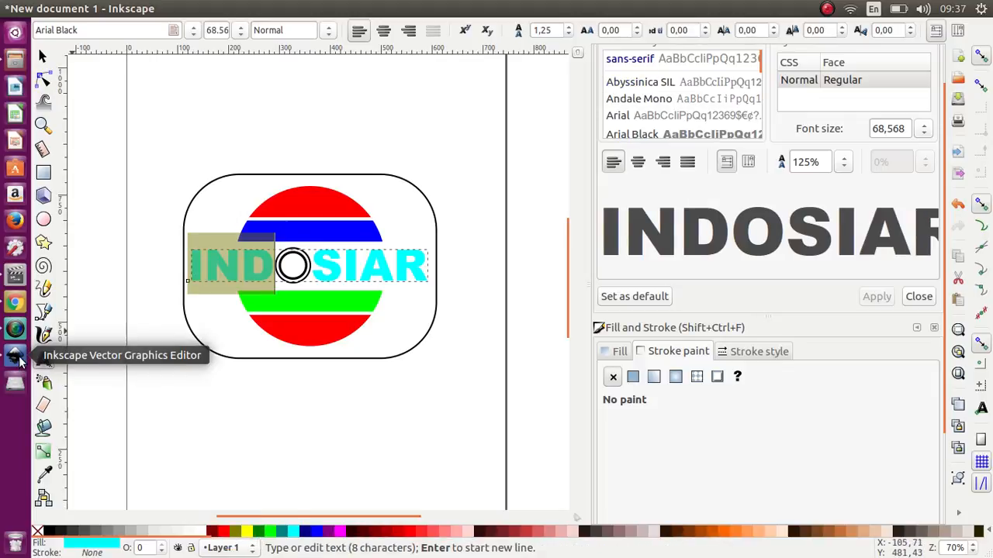
Check the reference images in Chrome and set the stroke of both rings of the O in Inkscape to flat red with R 255.
left_click(19, 307)
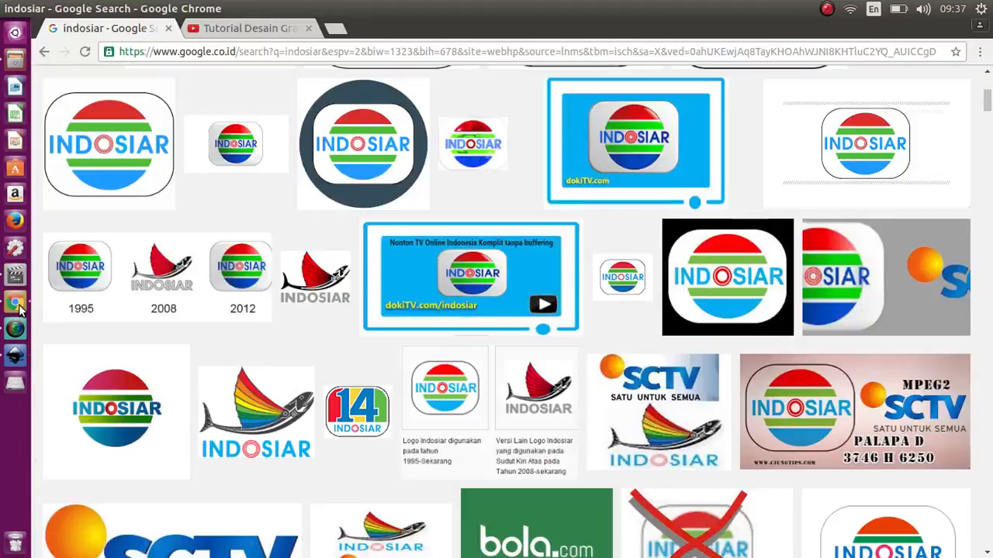
left_click(16, 355)
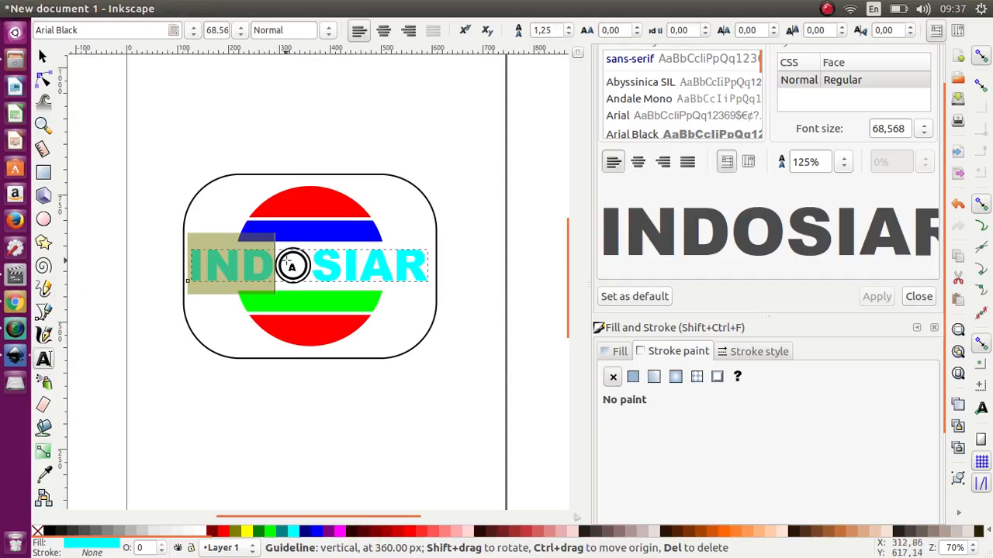
left_click(42, 57)
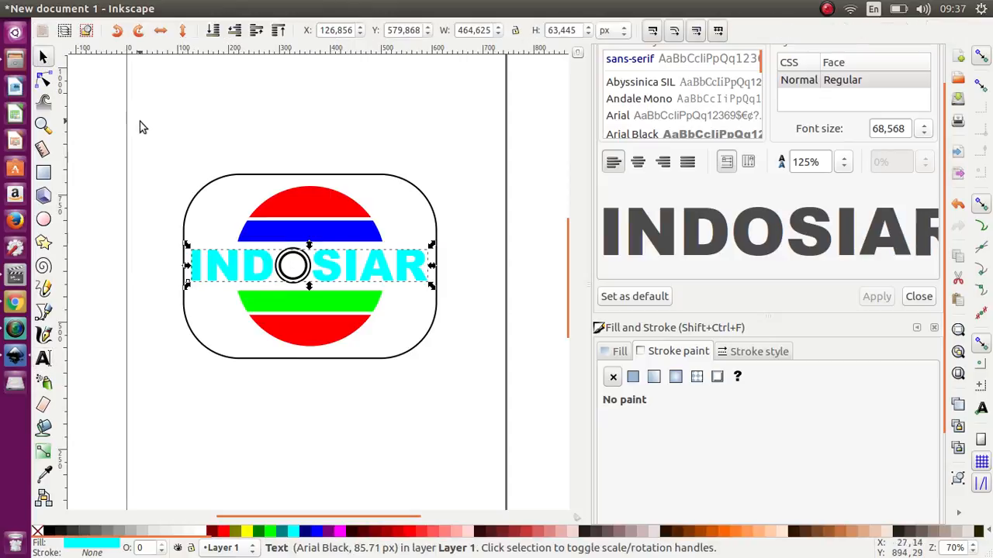
left_click(151, 158)
scroll(291, 281, "up", 2, "ctrl")
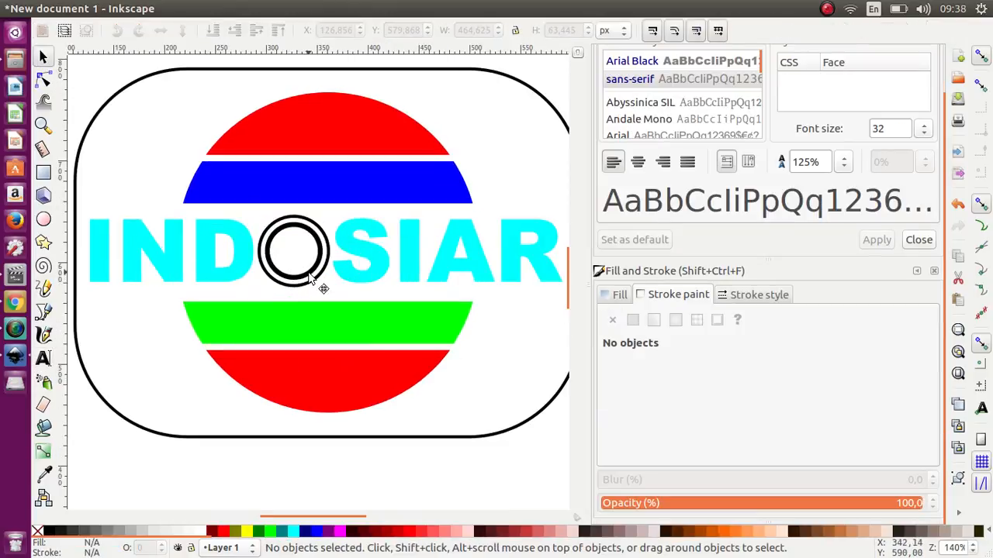
left_click(314, 283)
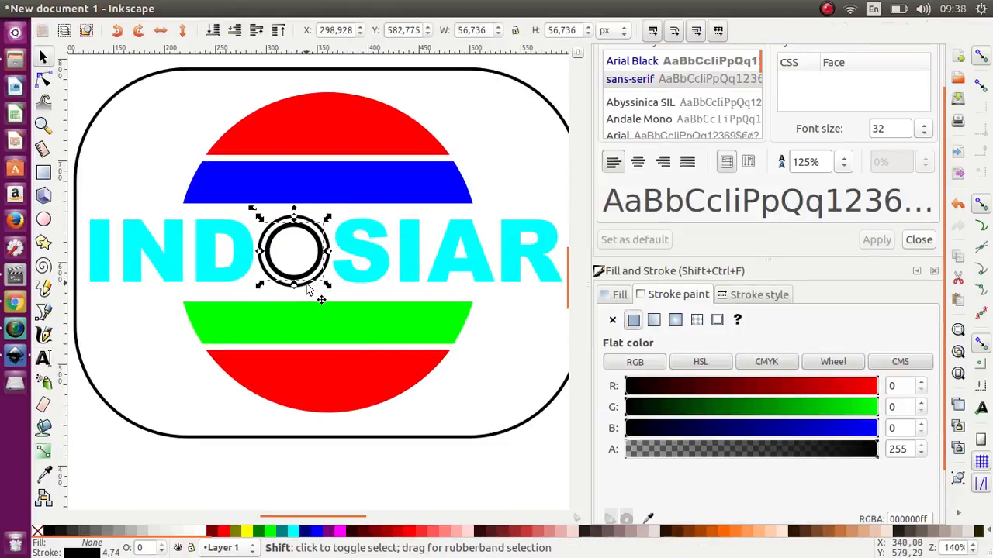
left_click(307, 285, "shift")
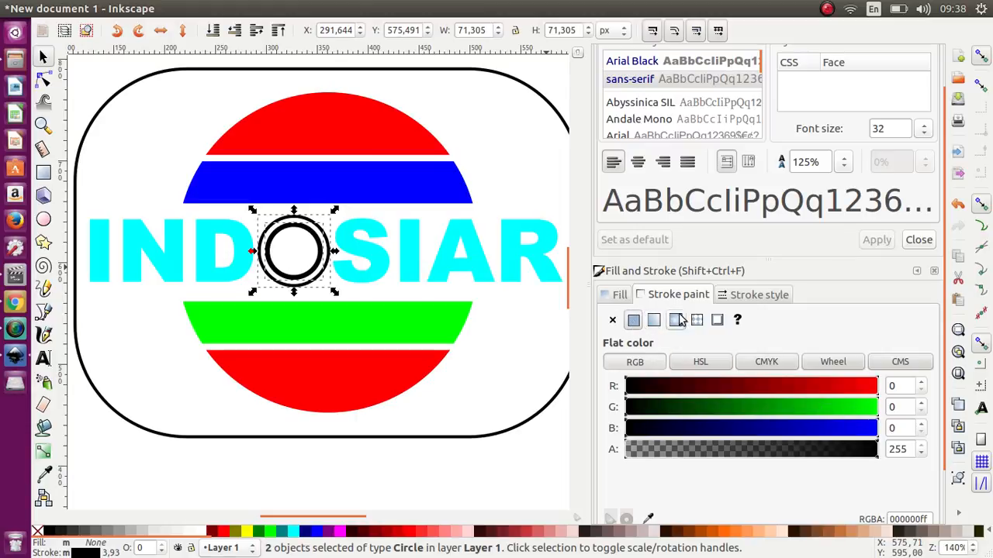
left_click(631, 322)
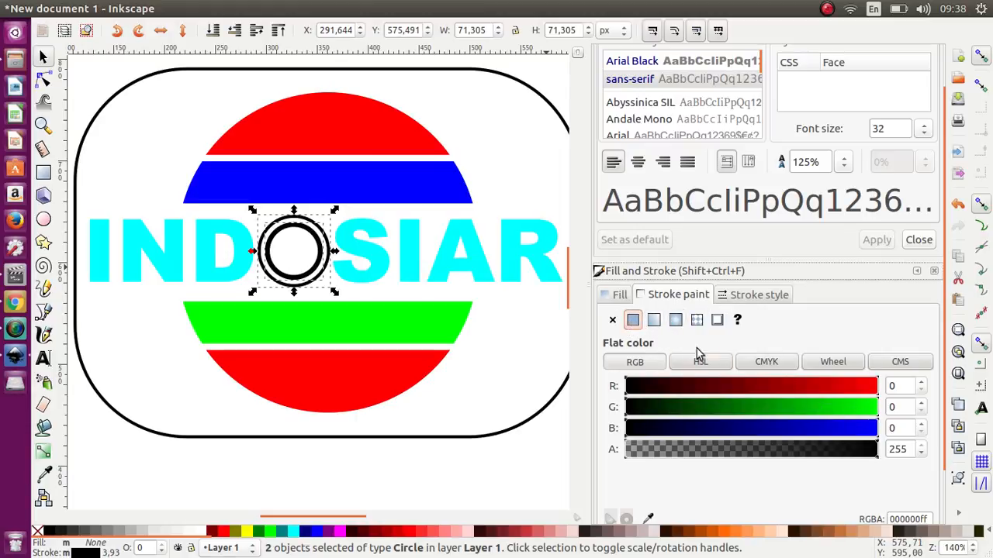
left_click(866, 387)
left_click_drag(866, 394, 879, 388)
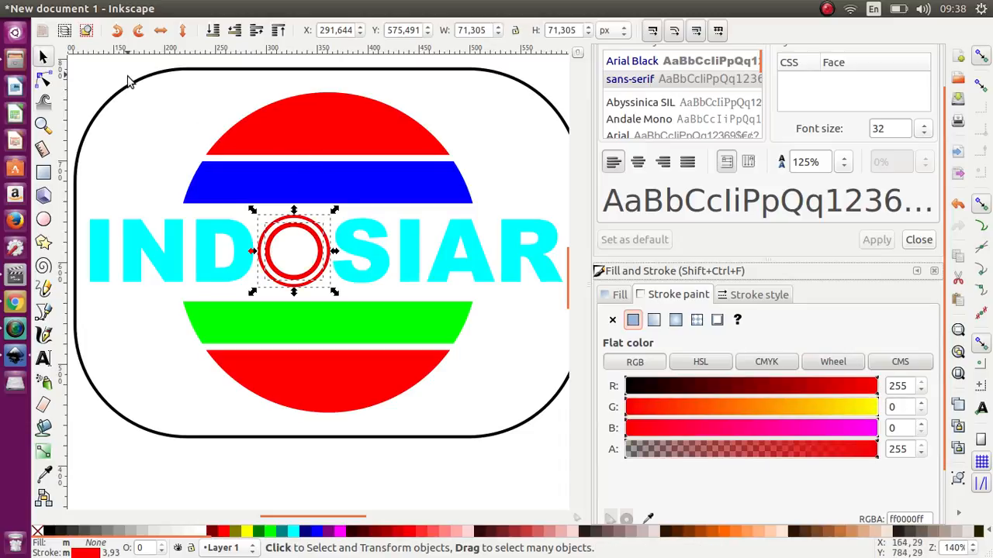
scroll(282, 171, "down", 2, "ctrl")
left_click(466, 230)
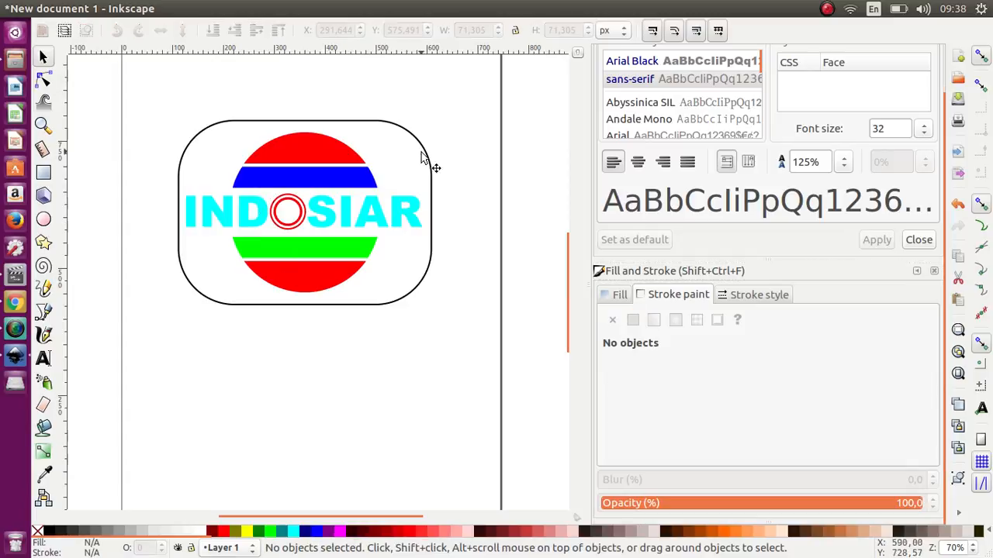
Try grey fills on the rounded frame, check the reference logos in Chrome, and fill the frame in Inkscape with white.
left_click(370, 230)
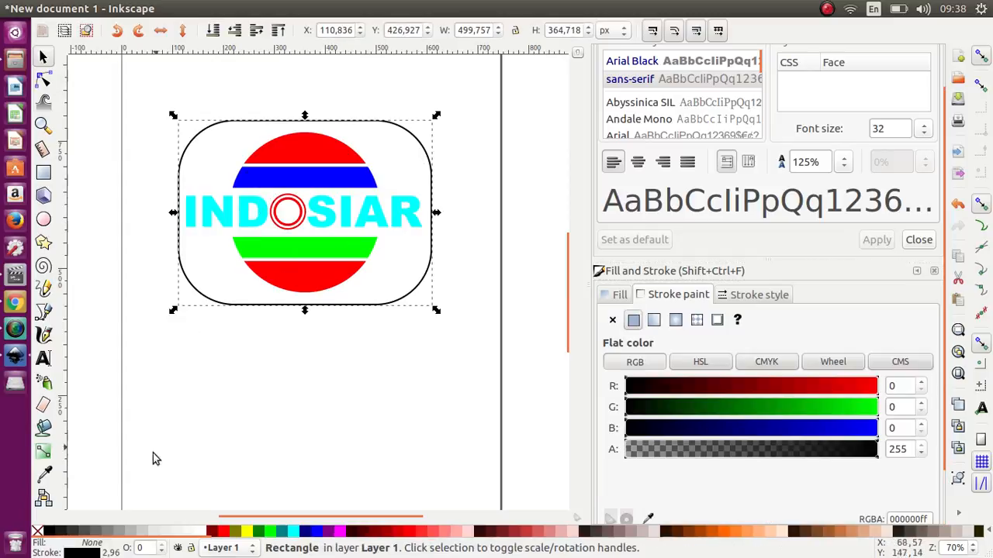
left_click(133, 536)
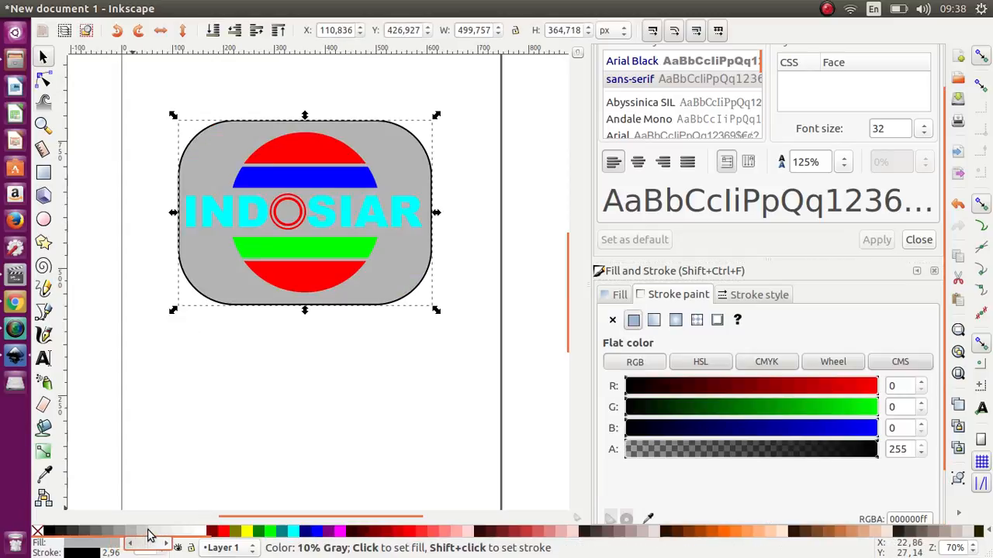
left_click(159, 533)
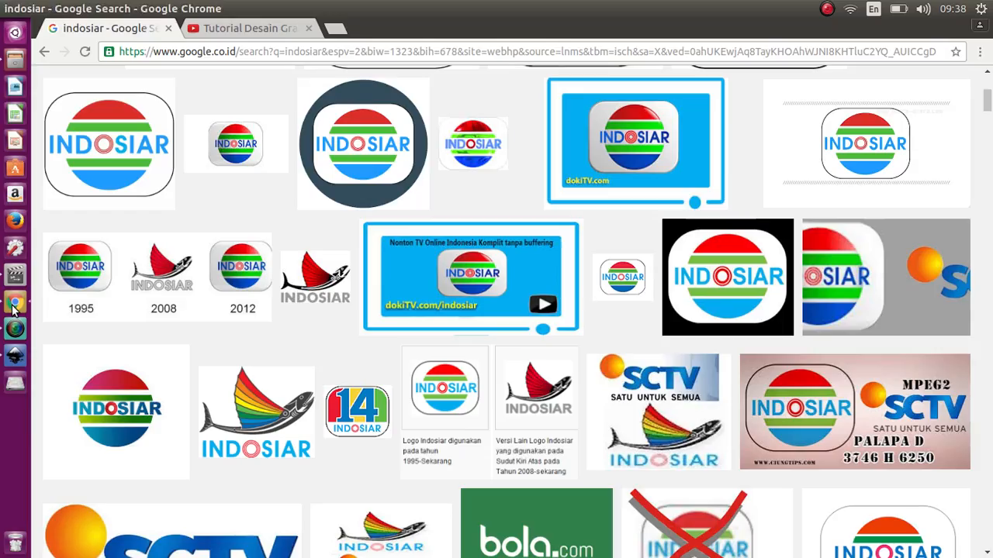
left_click(13, 307)
left_click(15, 357)
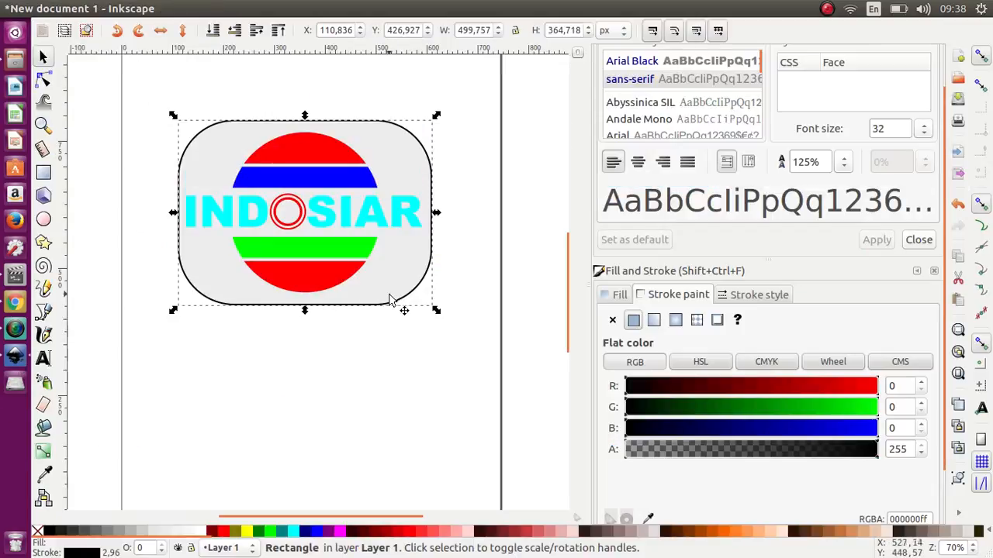
left_click(202, 532)
left_click(413, 327)
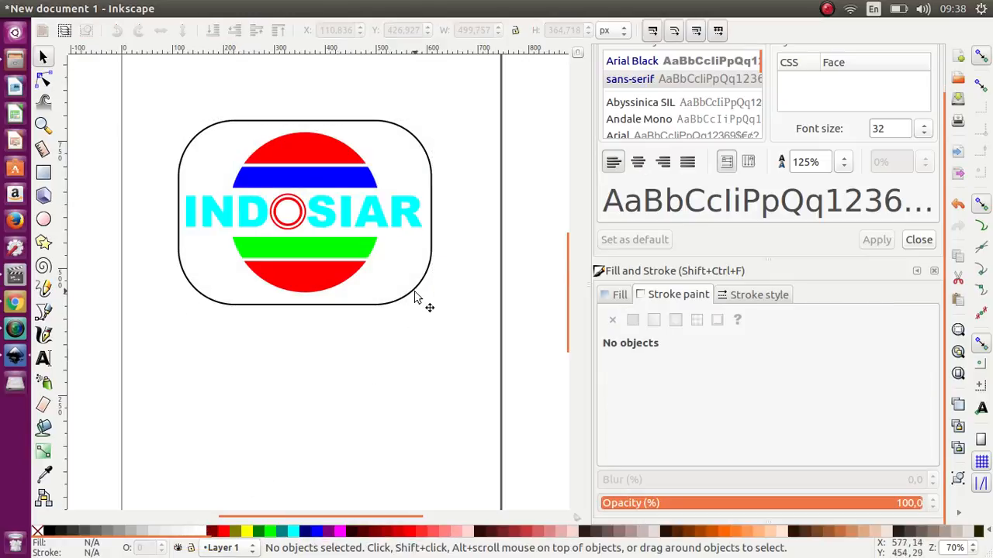
left_click(421, 303)
left_click(375, 397)
left_click(15, 353)
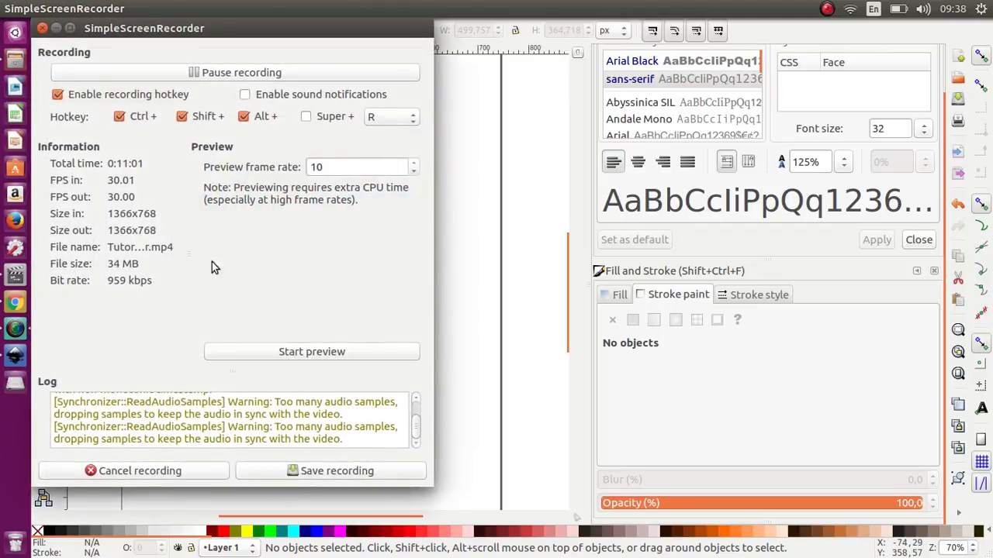